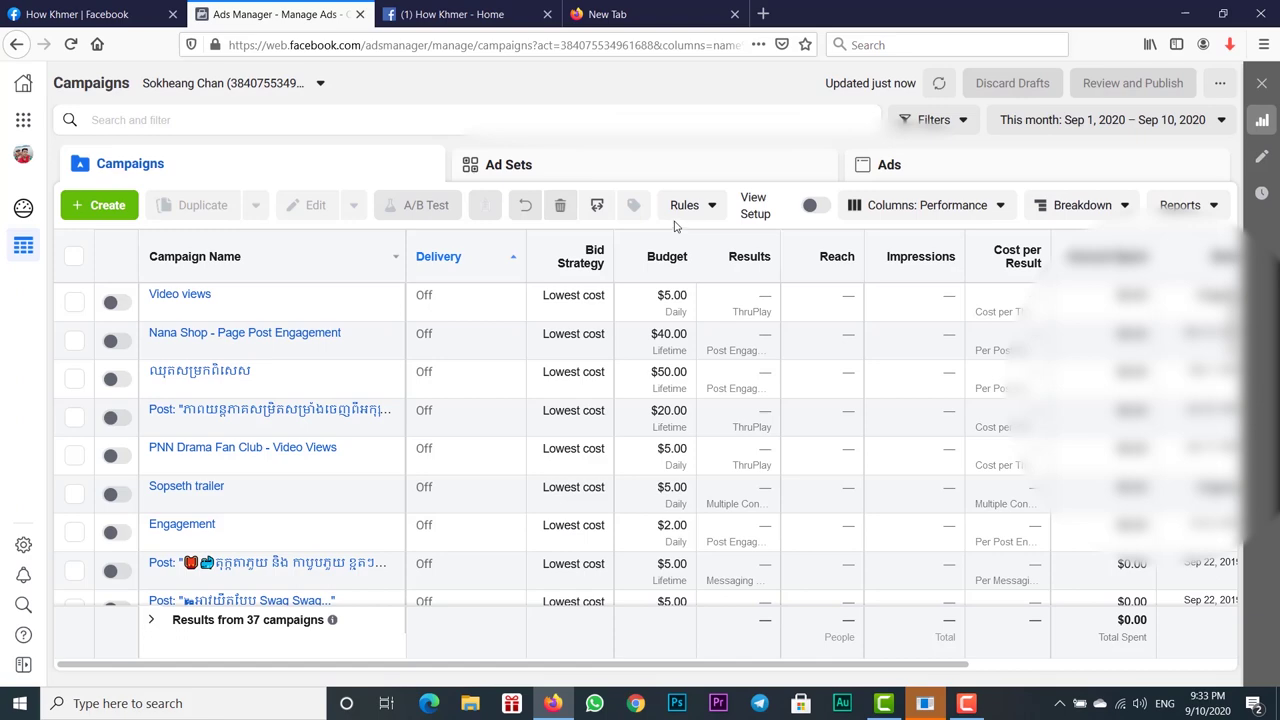
# Go from the How Khmer page to Manage Ads and open the active ad account's campaigns.
pyautogui.click(455, 14)
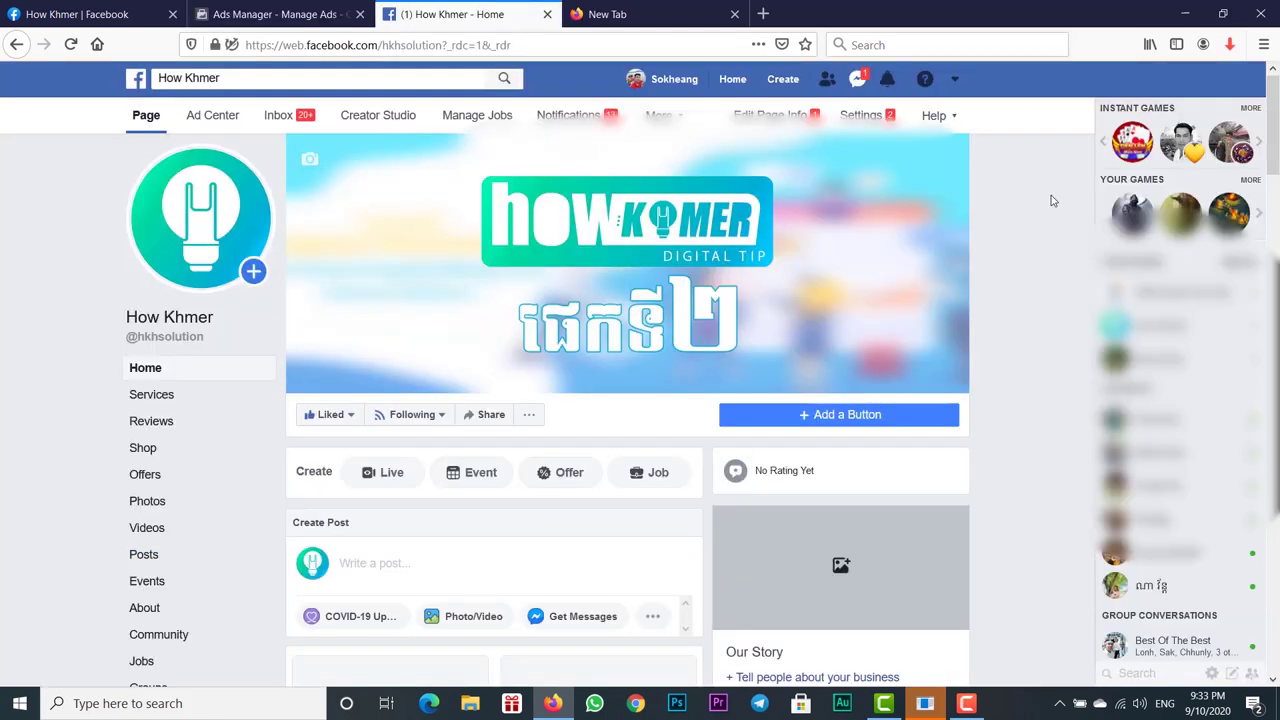
pyautogui.click(954, 79)
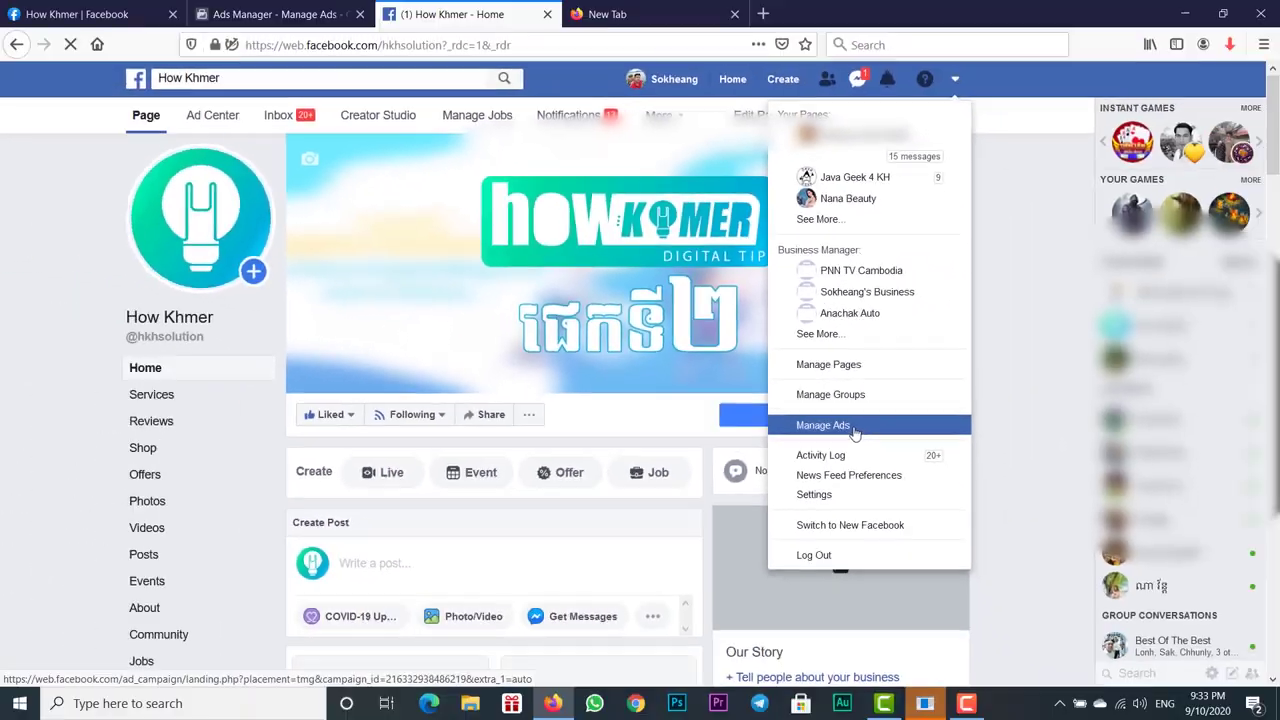
pyautogui.click(970, 467)
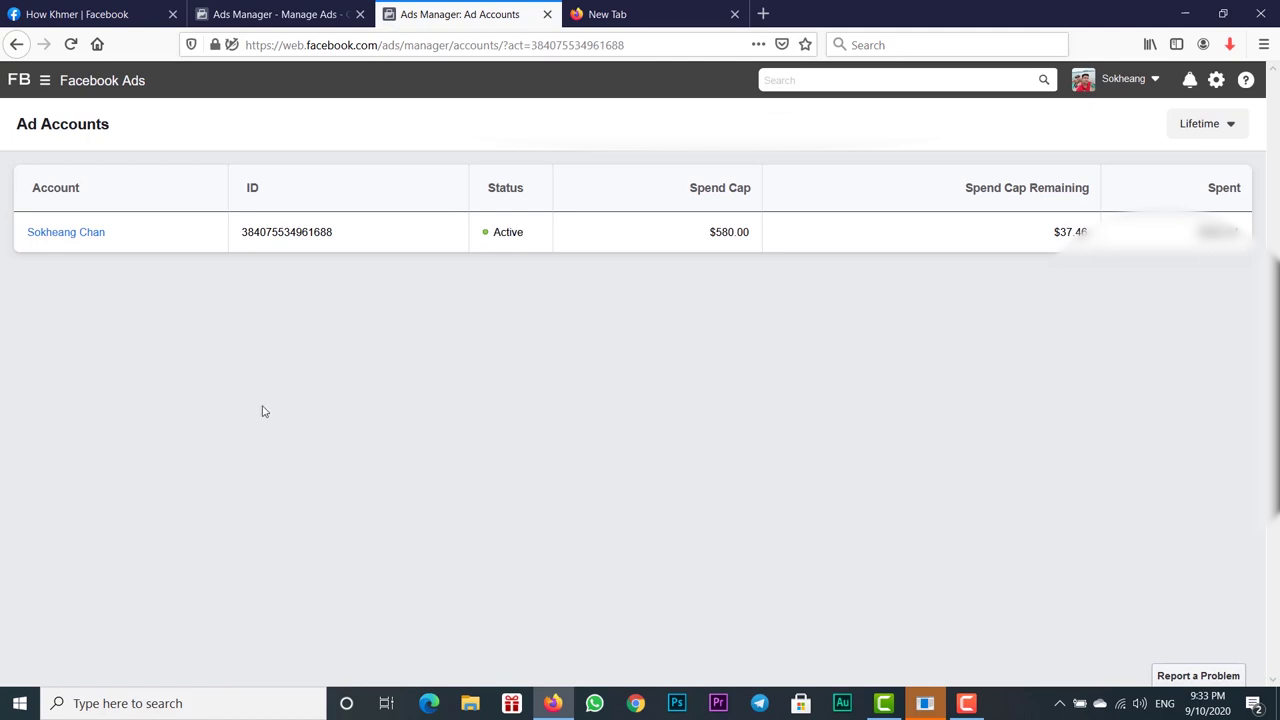
pyautogui.click(86, 234)
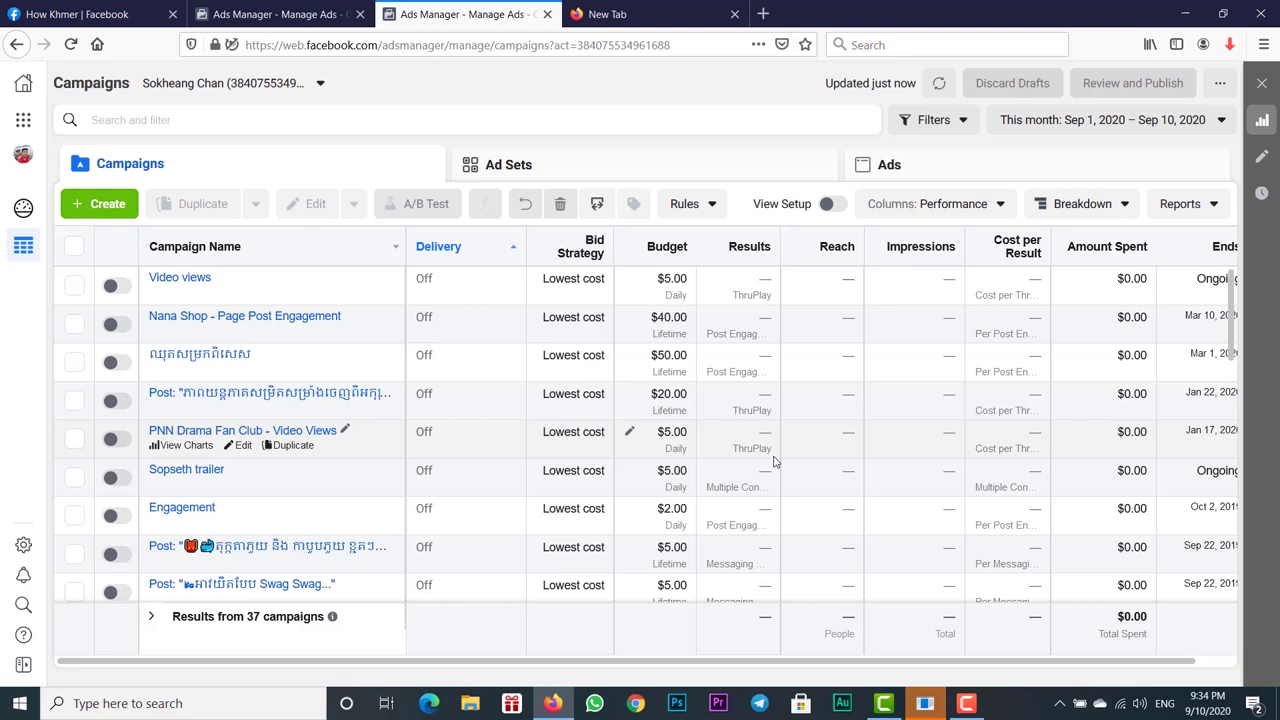
# Load facebook.com/adsmanager in the empty browser tab.
pyautogui.click(620, 14)
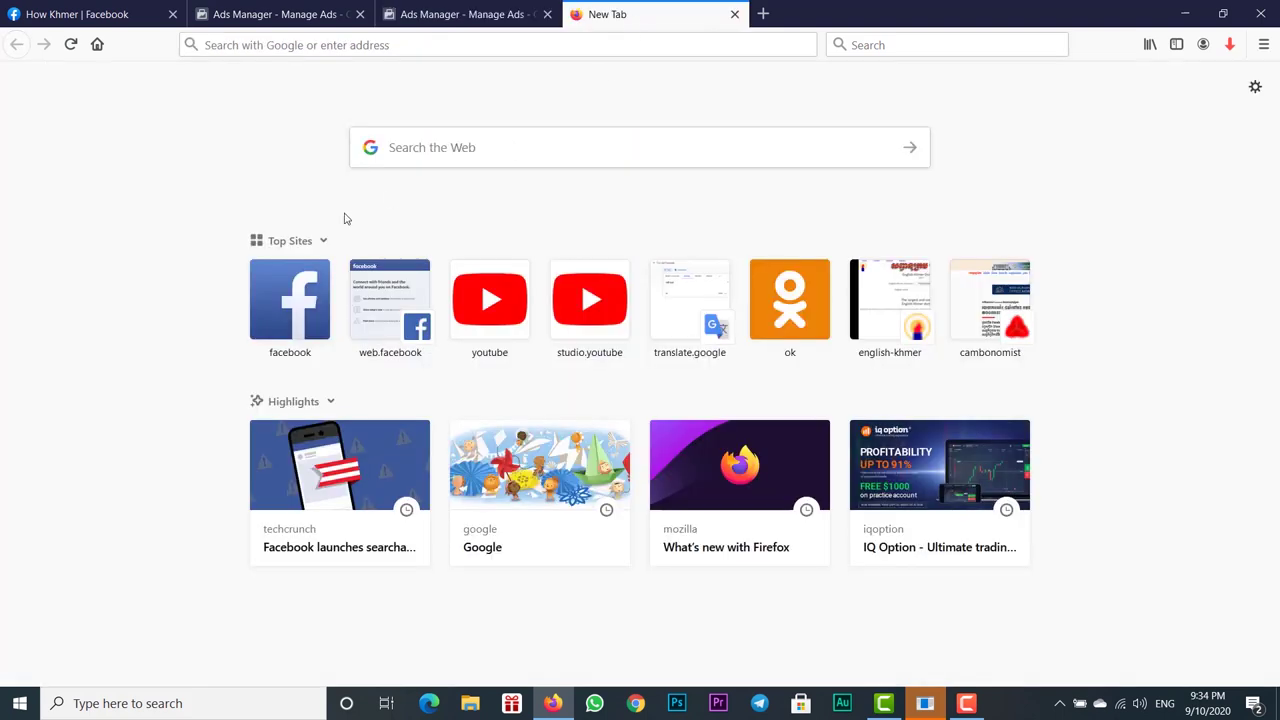
pyautogui.click(455, 45)
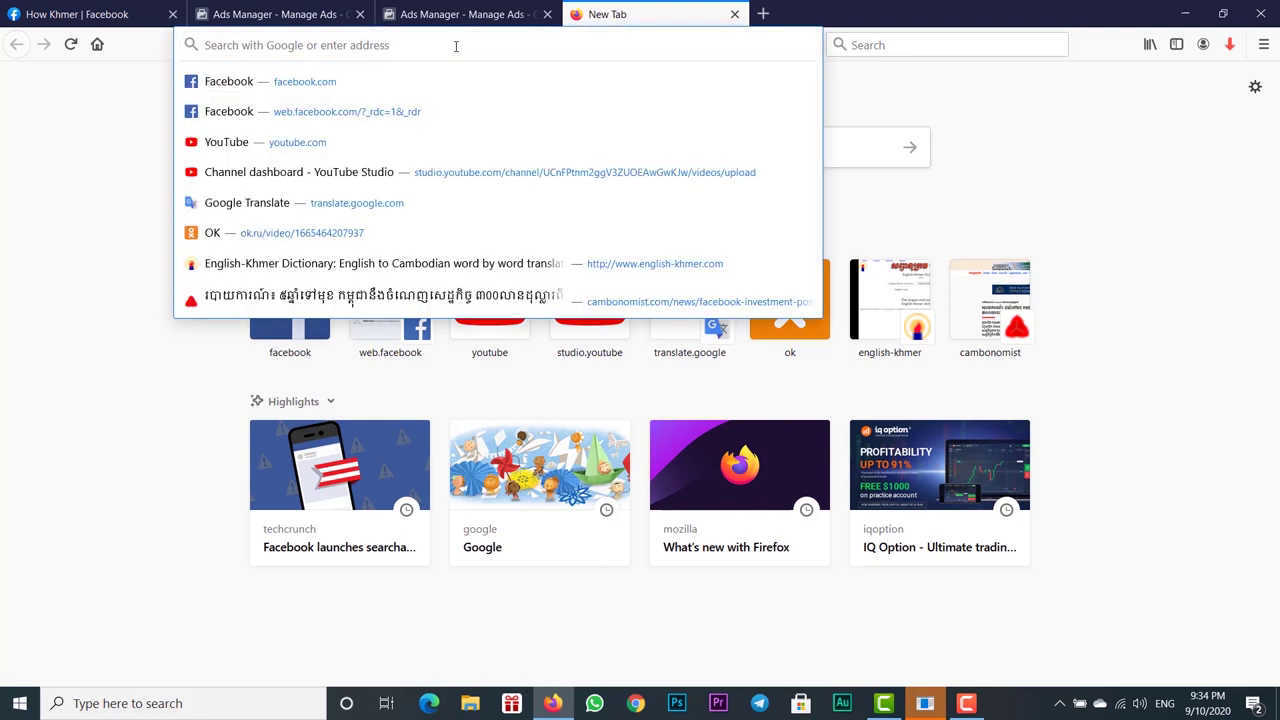
pyautogui.write('facebook.com/')
pyautogui.press('Right')
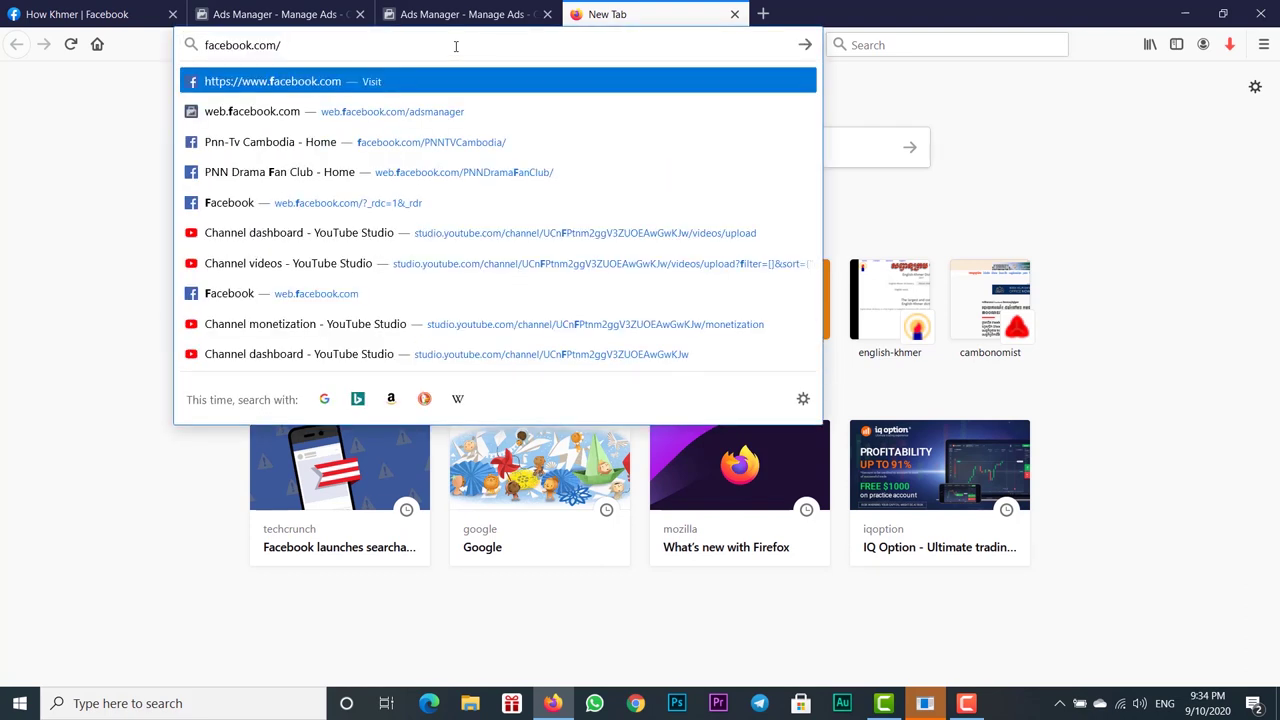
pyautogui.write('adsmanager')
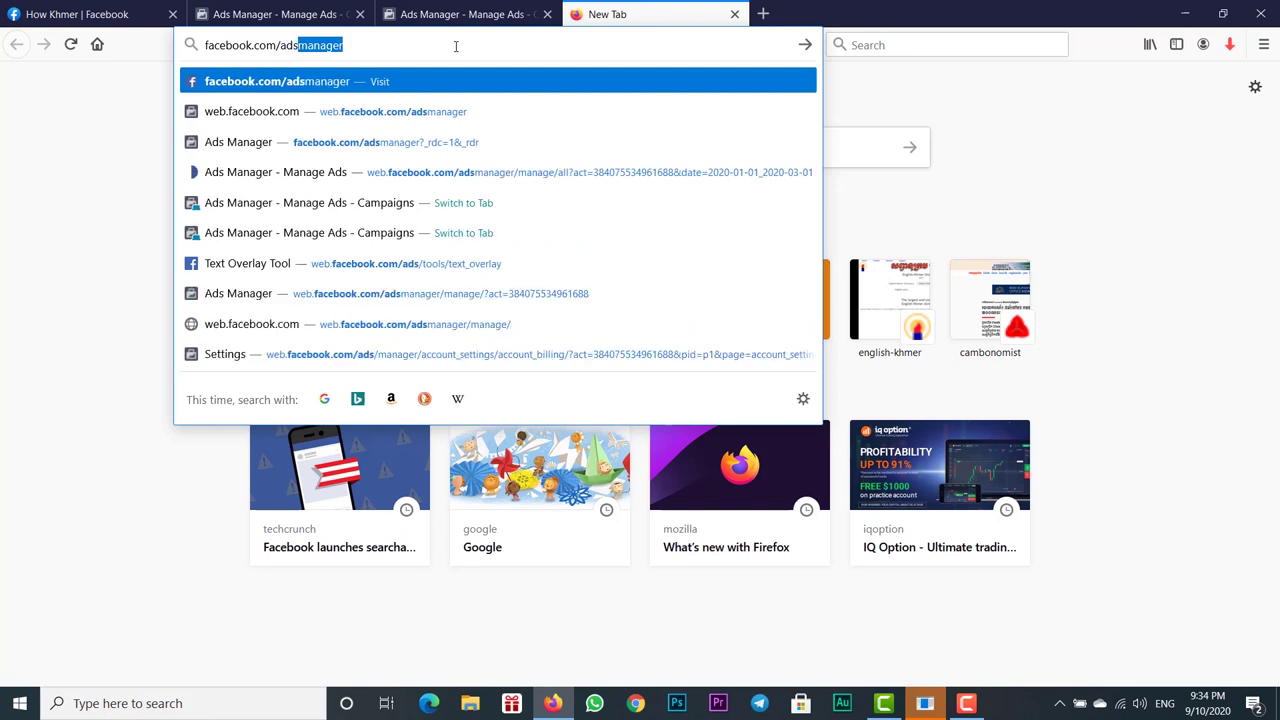
pyautogui.press('Right')
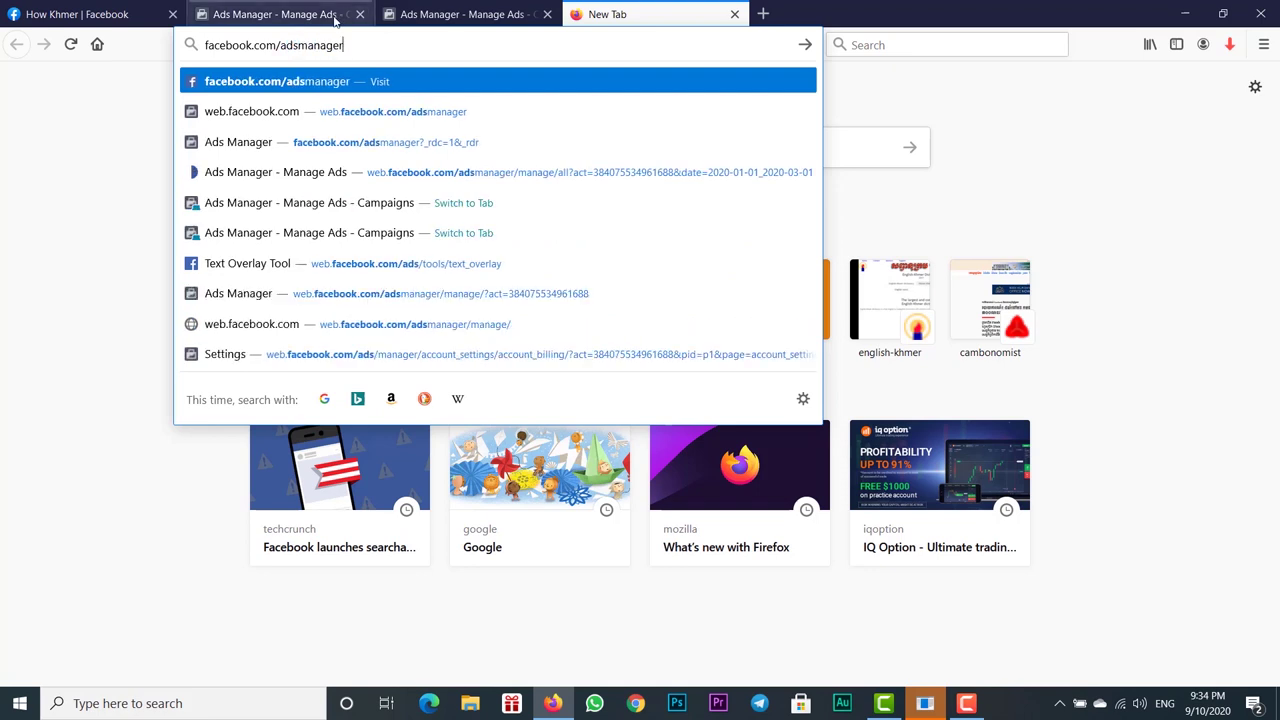
pyautogui.moveTo(278, 46); pyautogui.dragTo(438, 54)
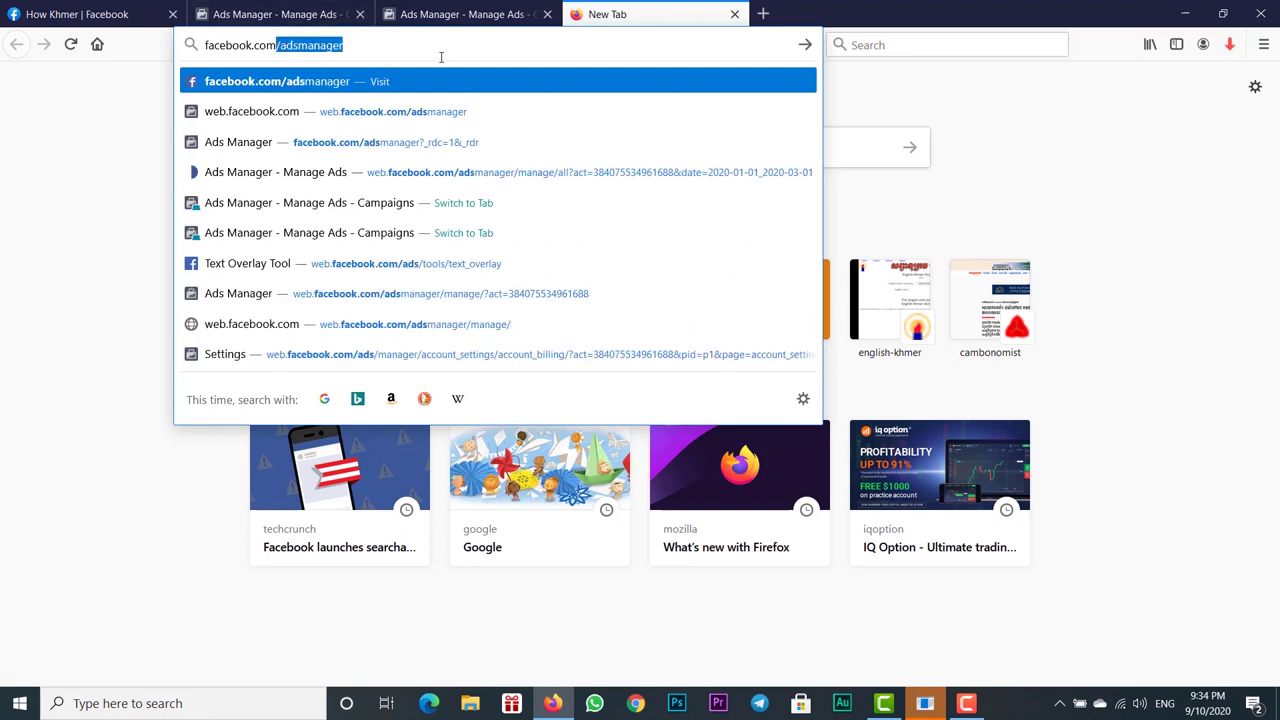
pyautogui.click(445, 52)
pyautogui.press('Return')
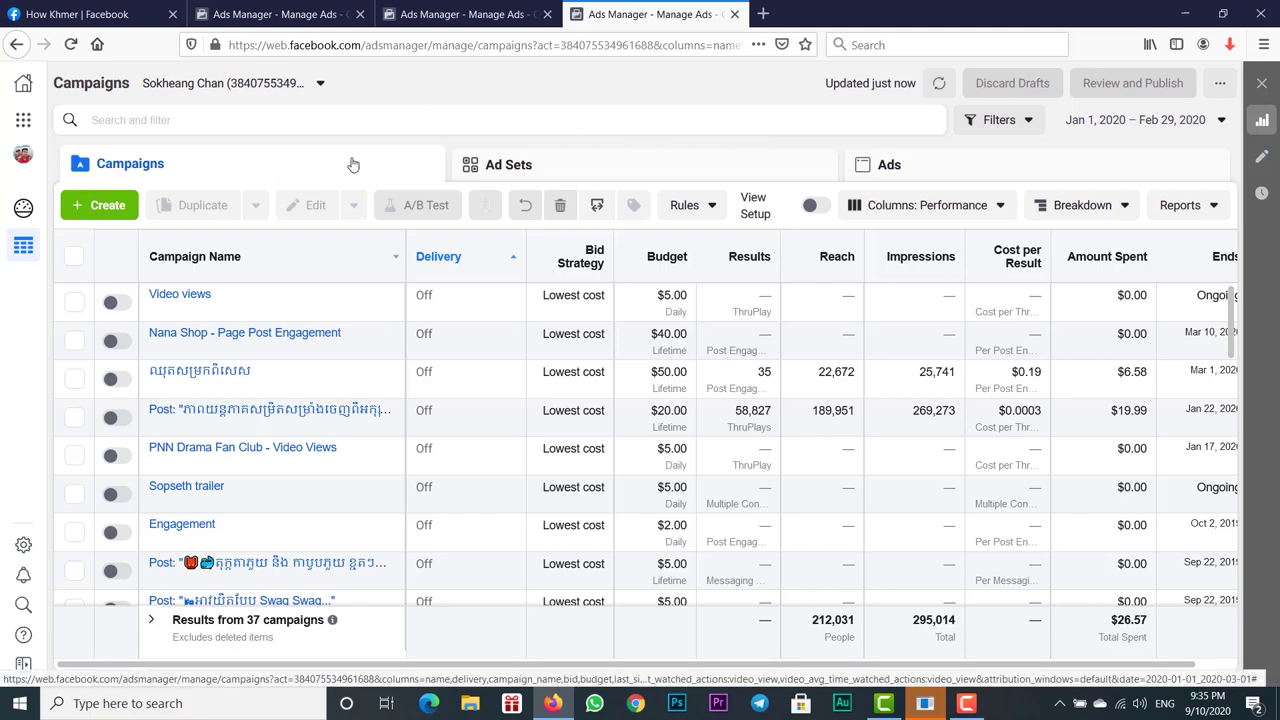
# Examine the account's ad structure by comparing its Campaigns, Ad Sets and Ads levels.
pyautogui.click(591, 173)
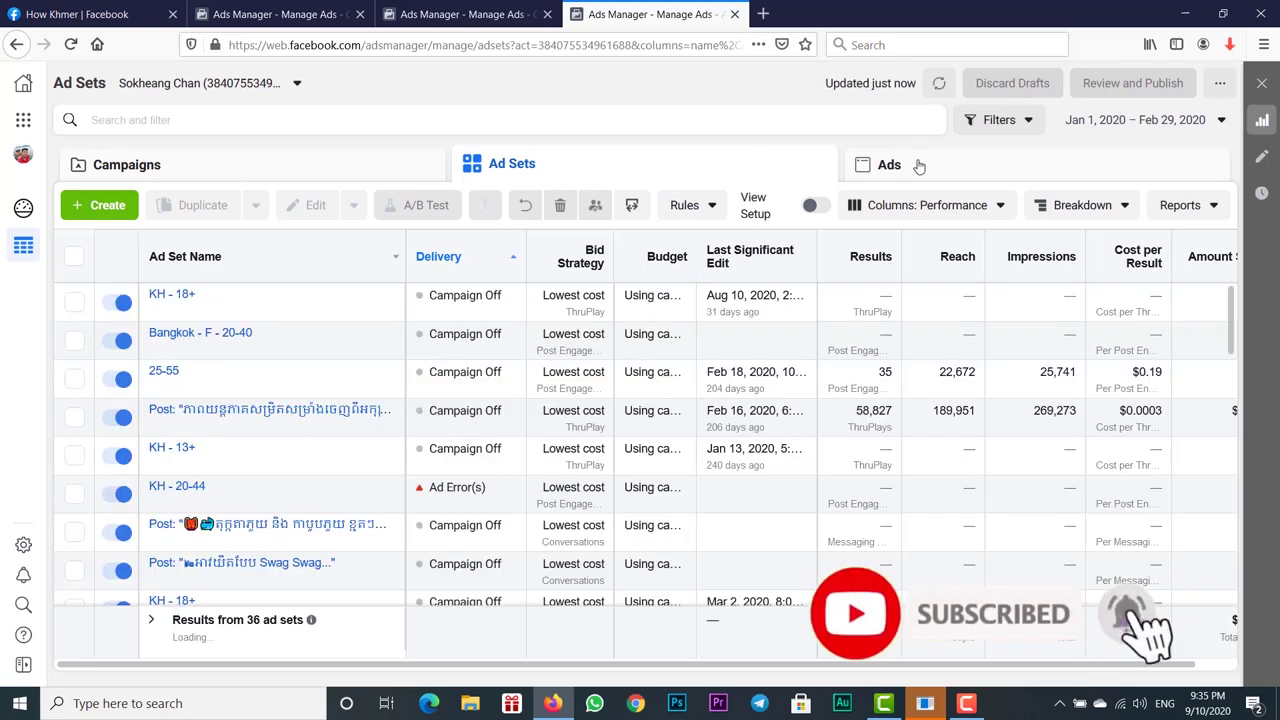
pyautogui.click(919, 166)
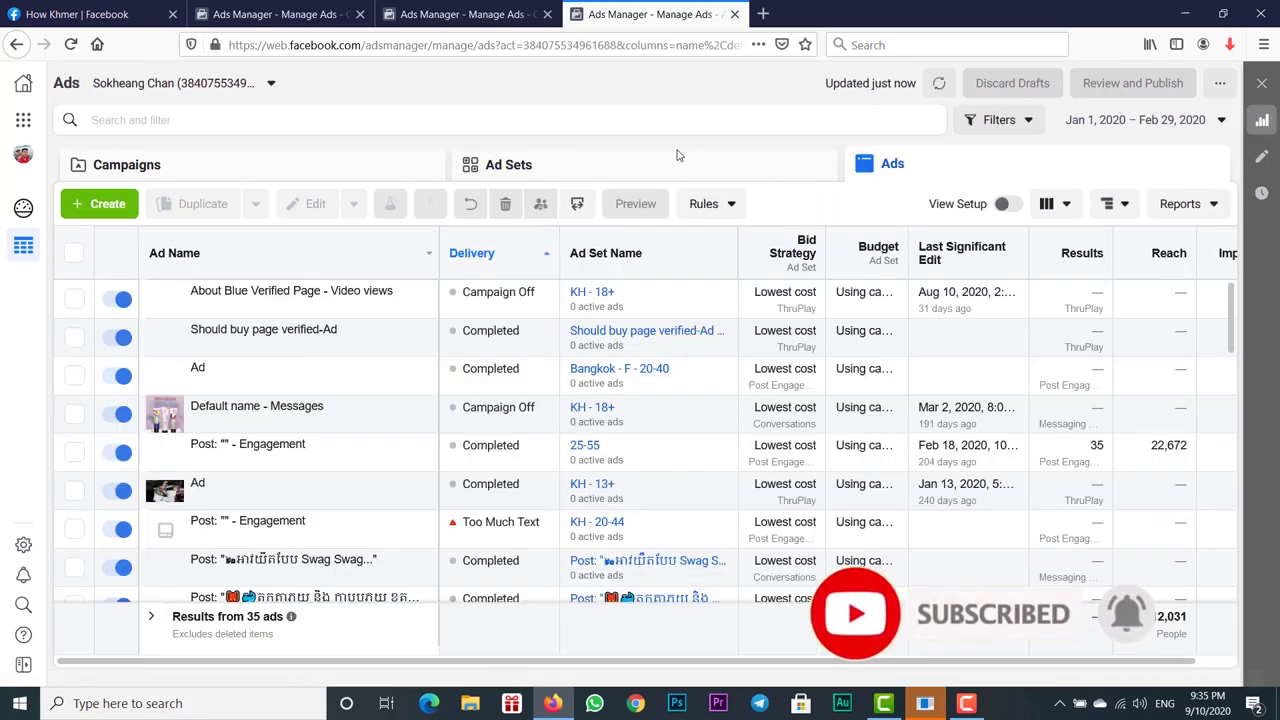
pyautogui.click(765, 176)
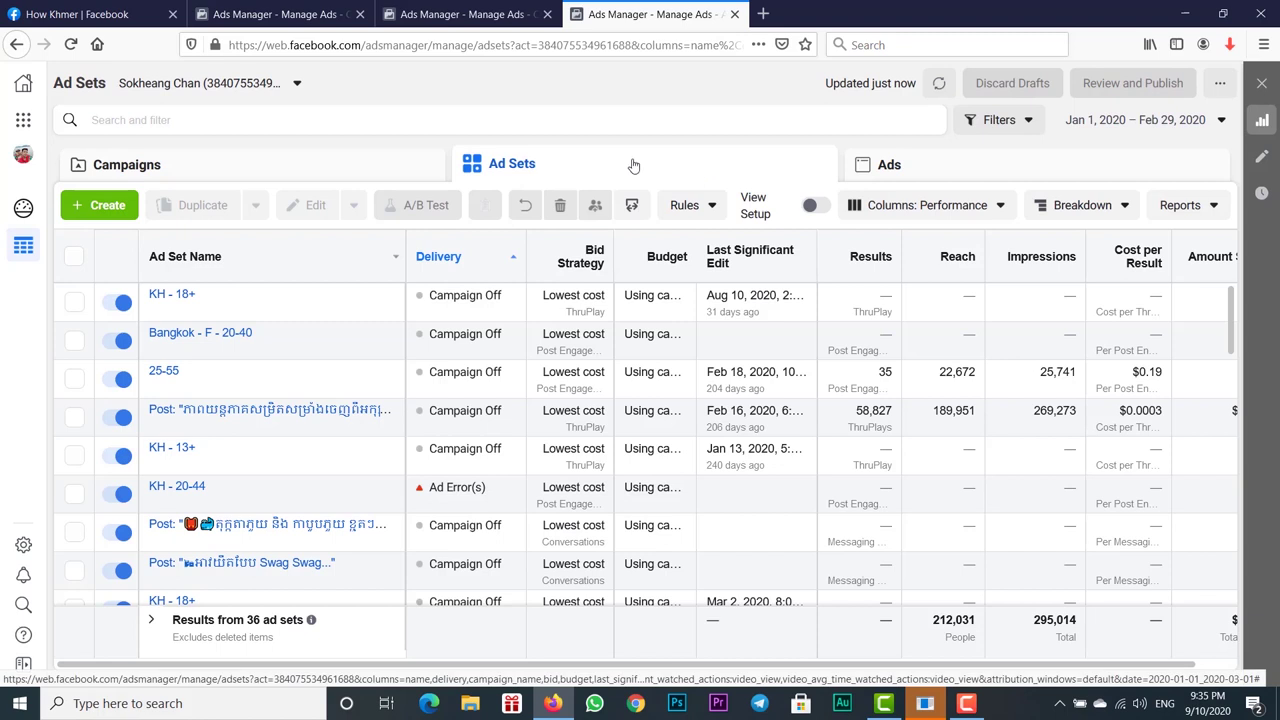
pyautogui.click(345, 169)
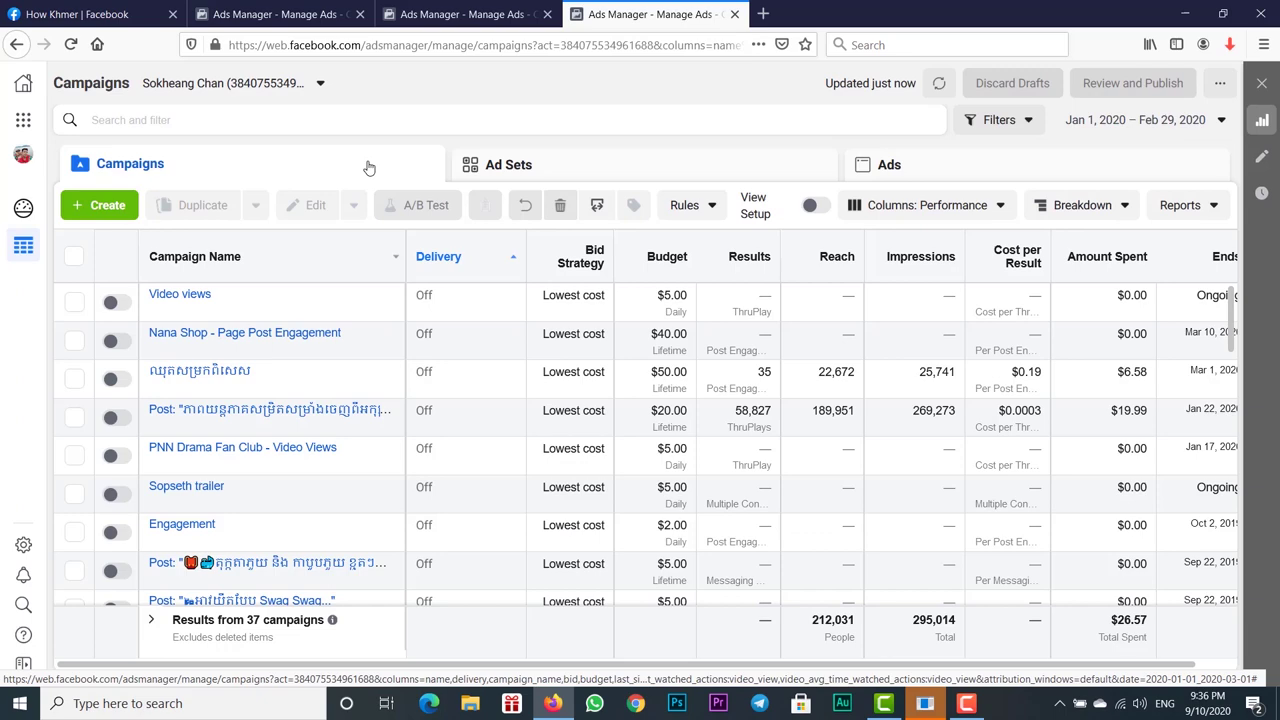
pyautogui.click(560, 171)
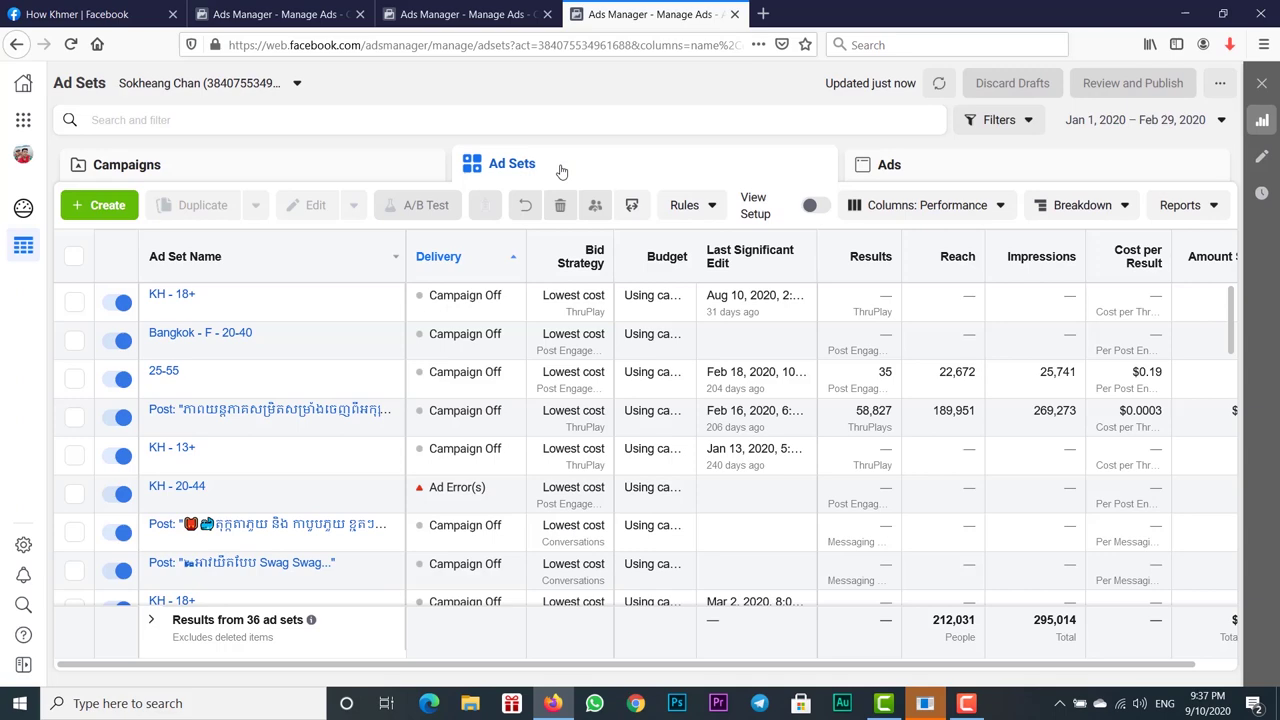
pyautogui.click(907, 166)
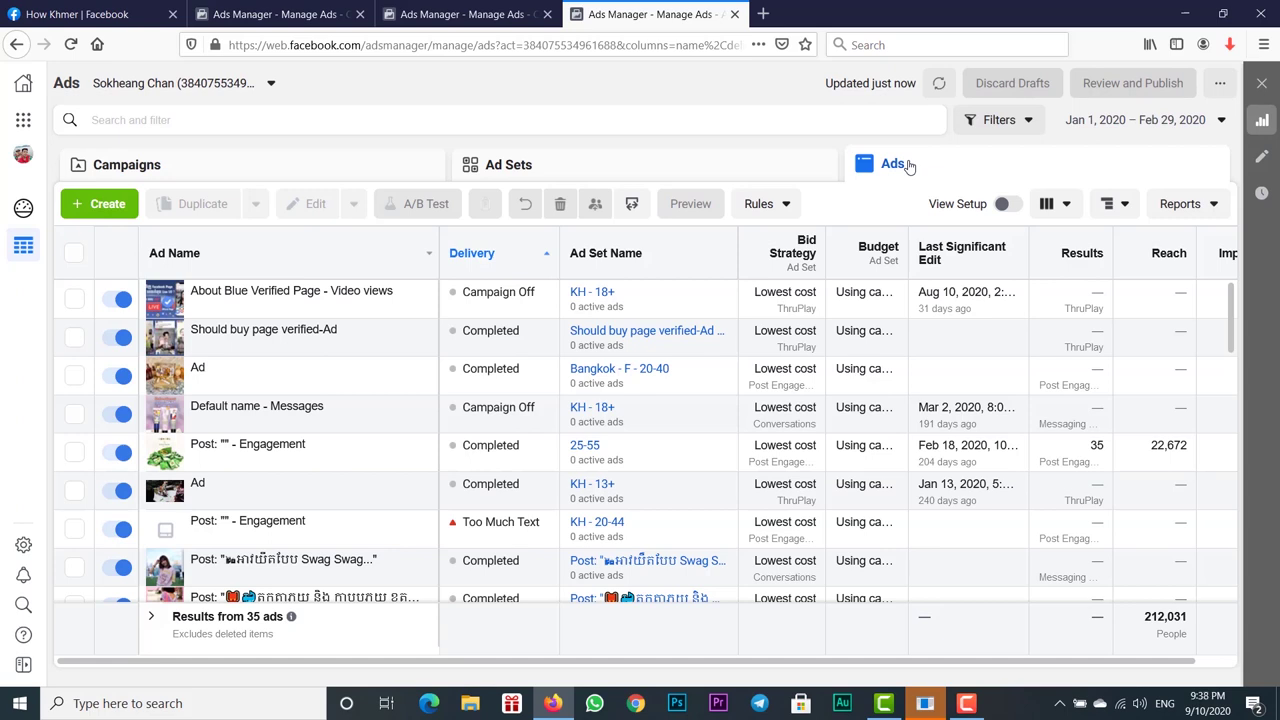
pyautogui.click(800, 166)
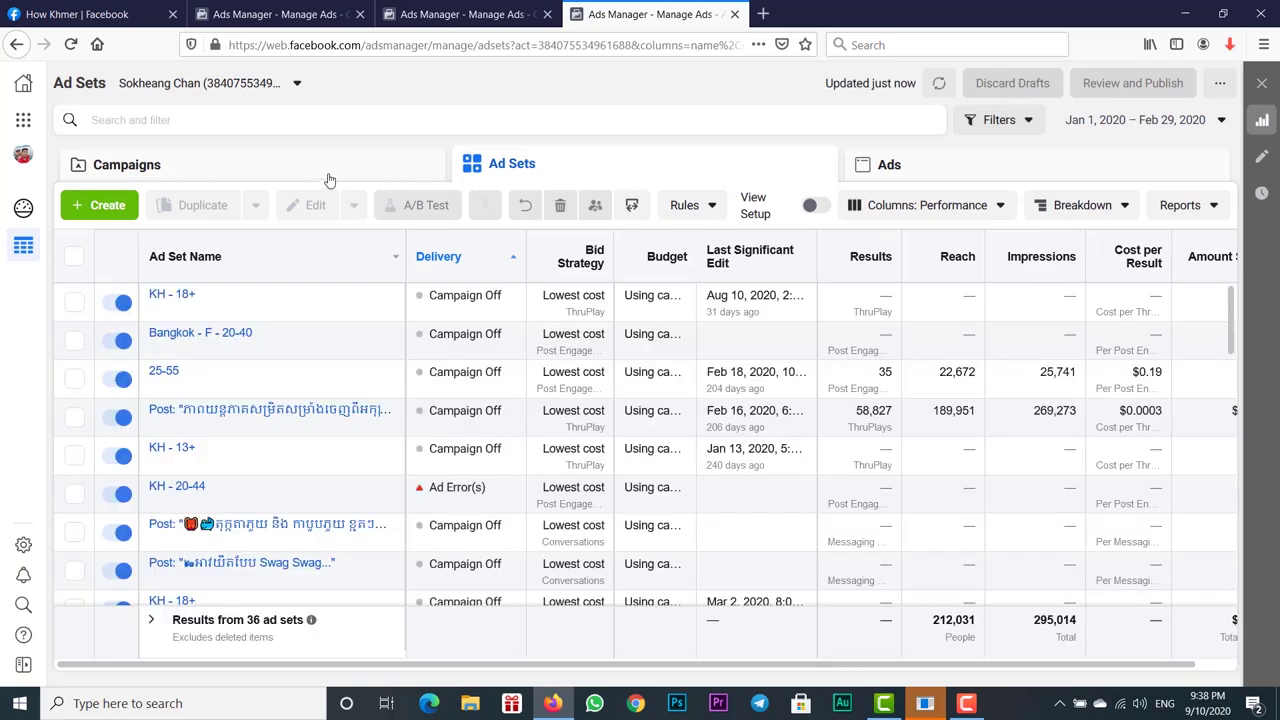
pyautogui.click(327, 176)
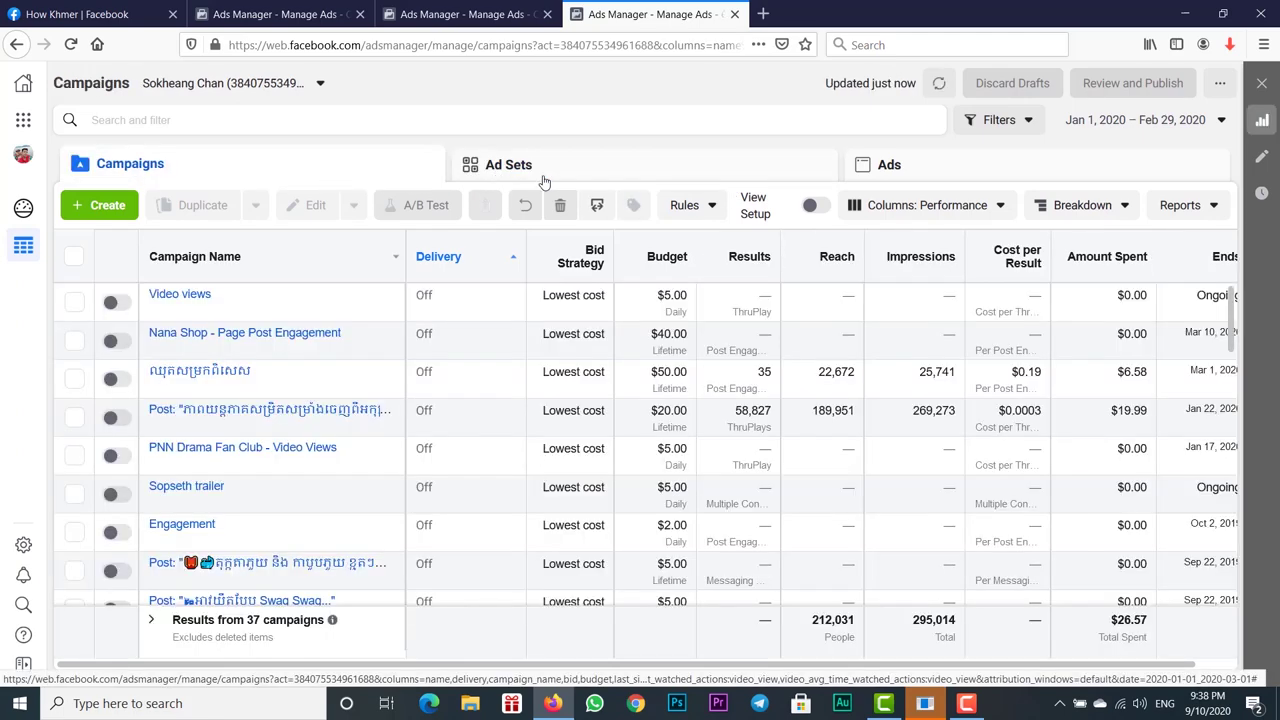
pyautogui.click(543, 179)
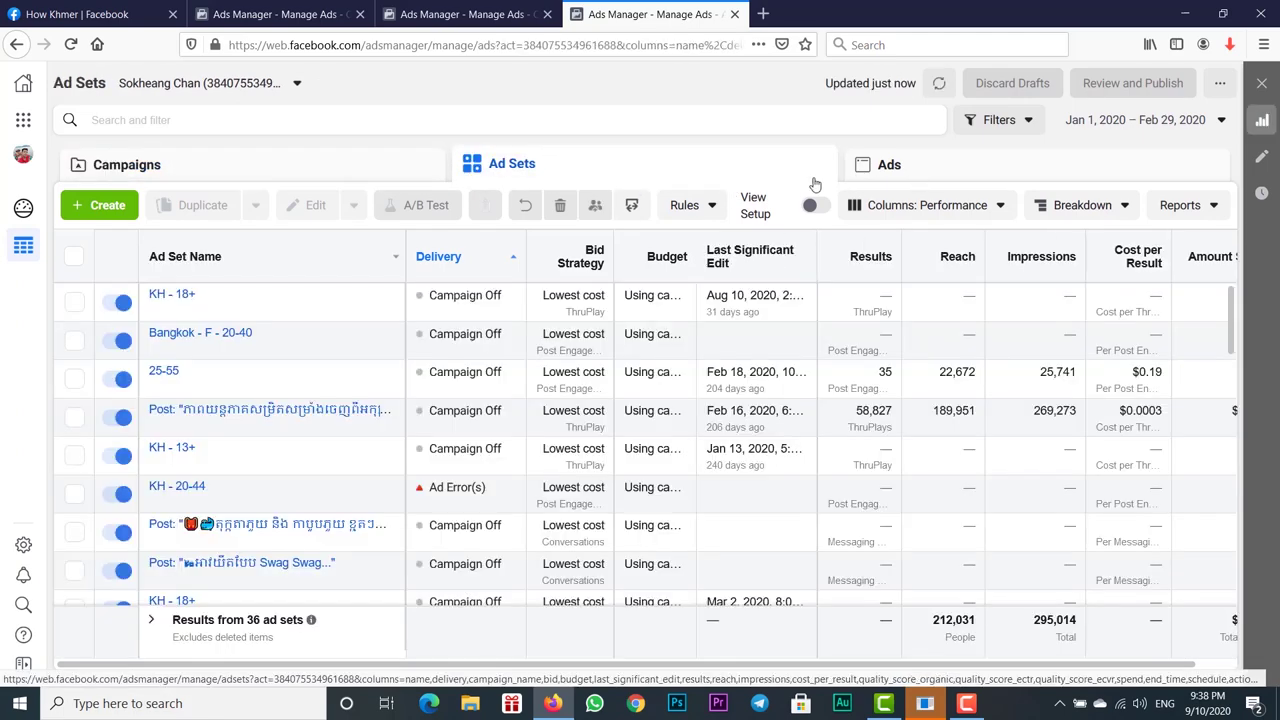
pyautogui.click(918, 175)
pyautogui.click(297, 163)
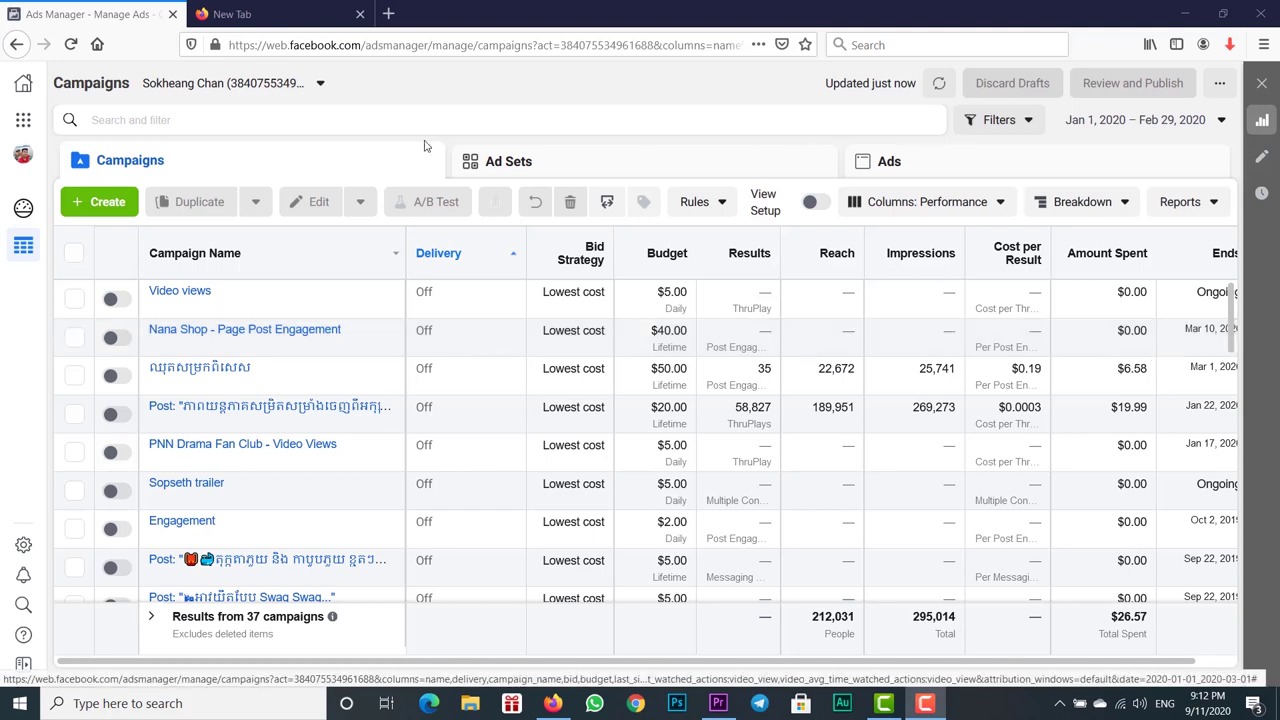
# Create a new campaign with the Video views objective and name it "Page Blude Verify".
pyautogui.click(115, 204)
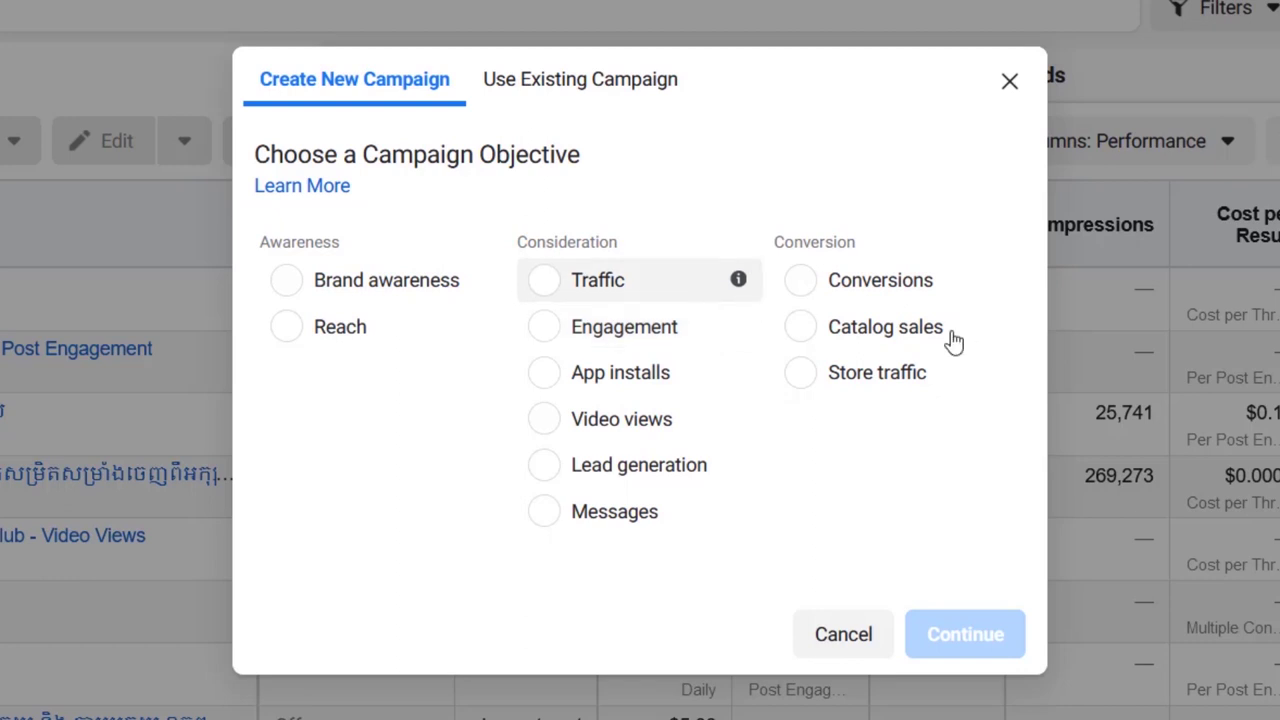
pyautogui.click(640, 430)
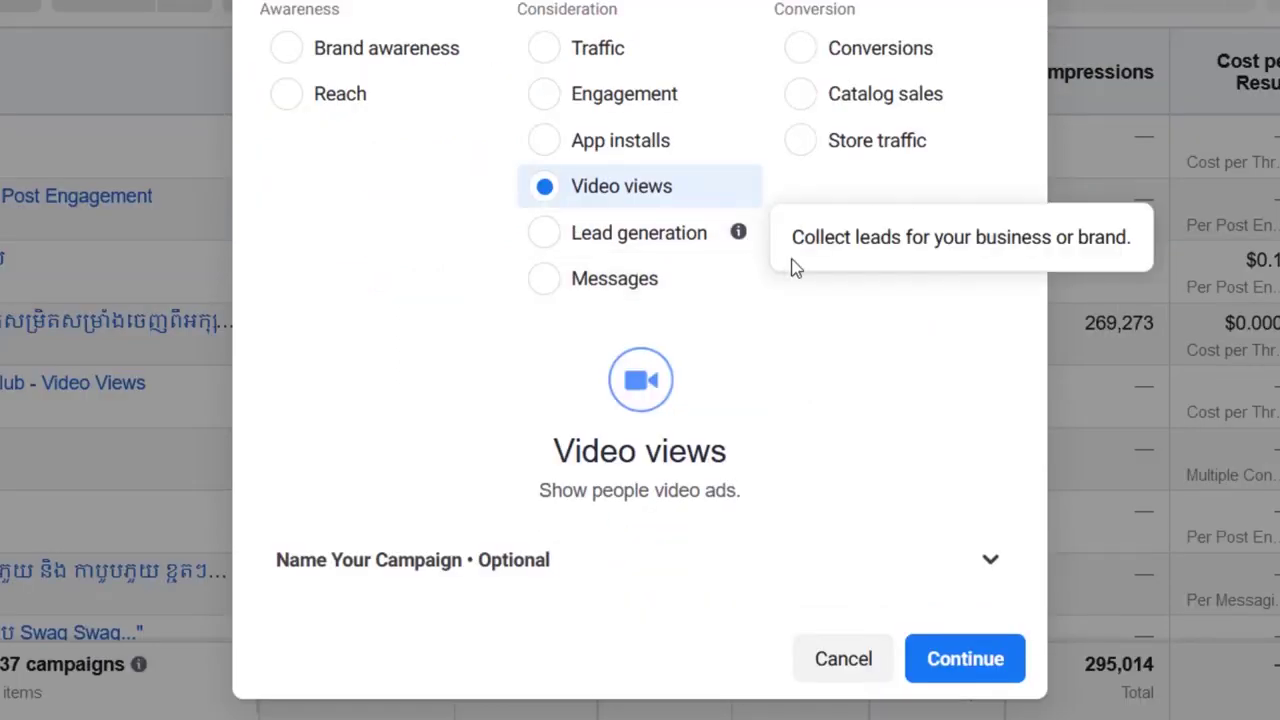
pyautogui.click(985, 673)
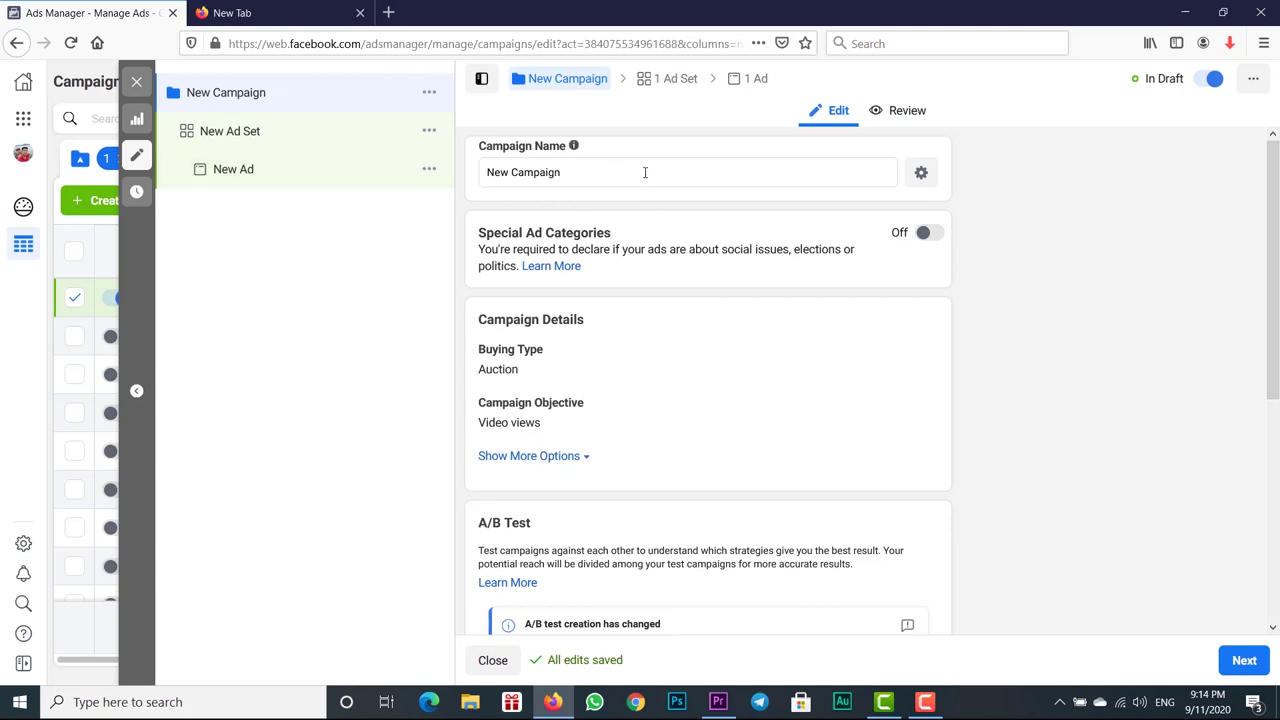
pyautogui.moveTo(645, 172); pyautogui.dragTo(484, 174)
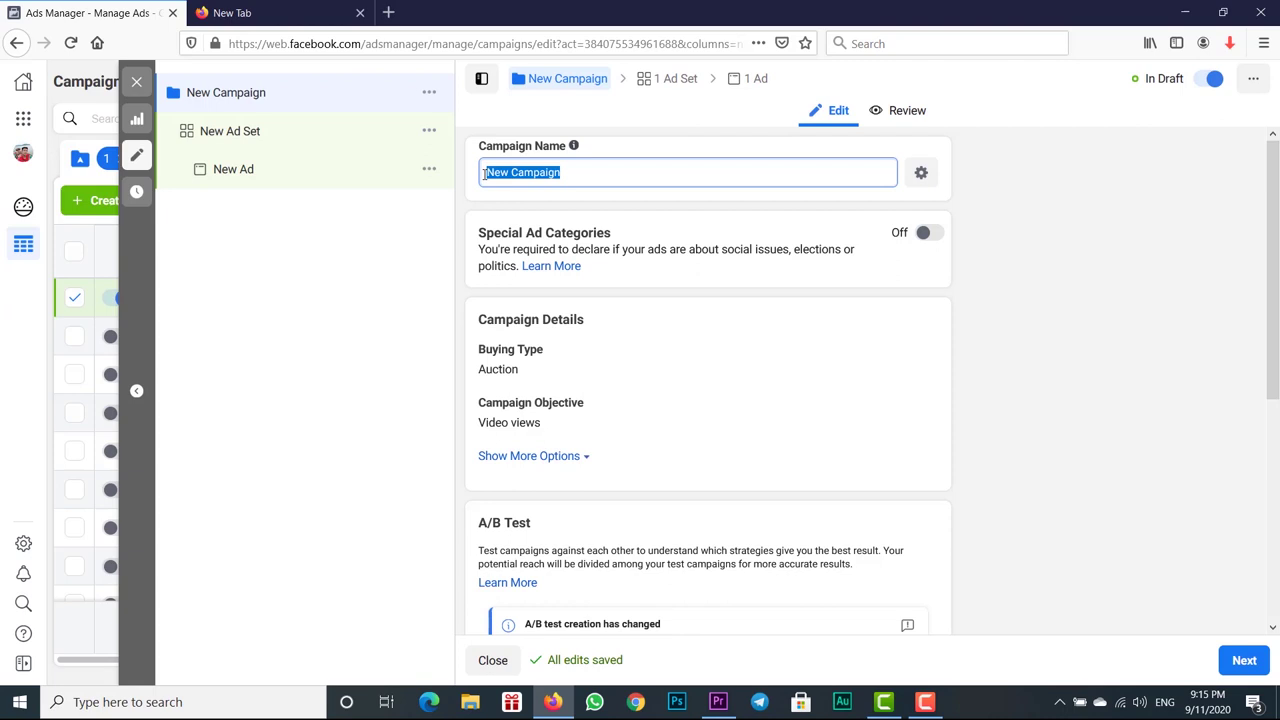
pyautogui.write('Page Blude Verify')
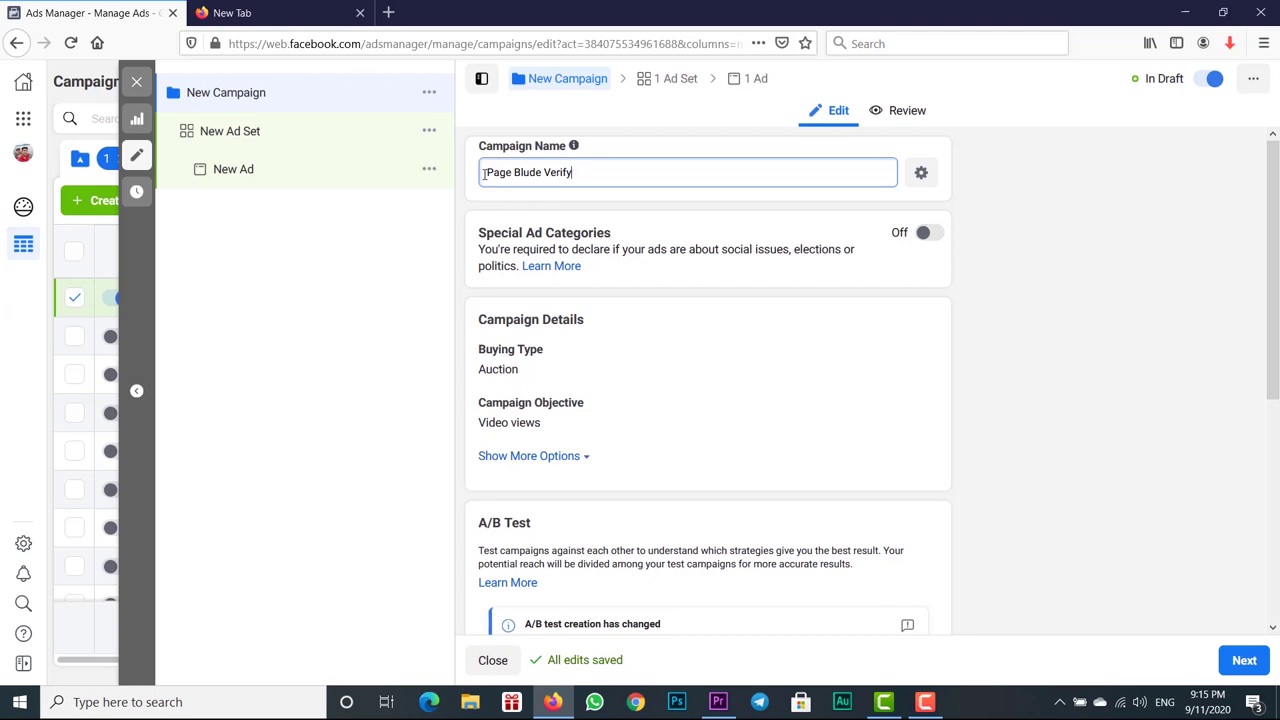
# Set the campaign budget to a Lifetime Budget of $5.00 and continue to the ad set.
pyautogui.scroll(-3, 784, 236)
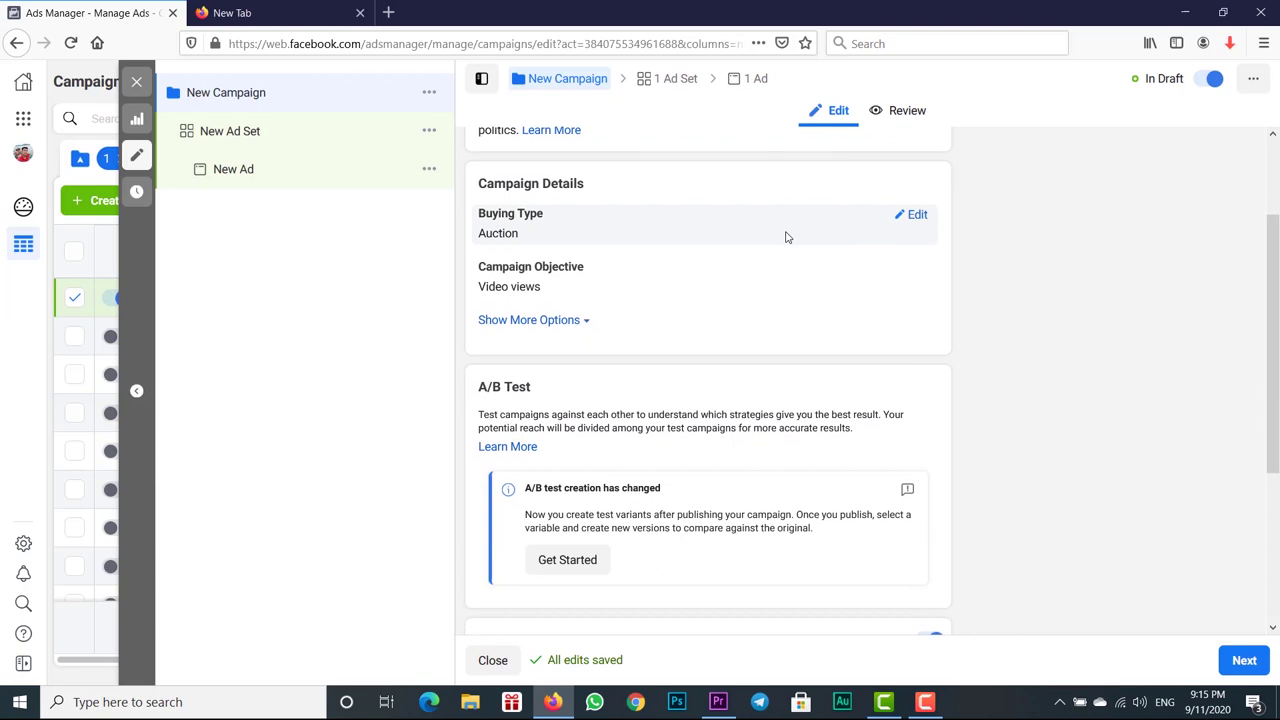
pyautogui.scroll(-1, 776, 240)
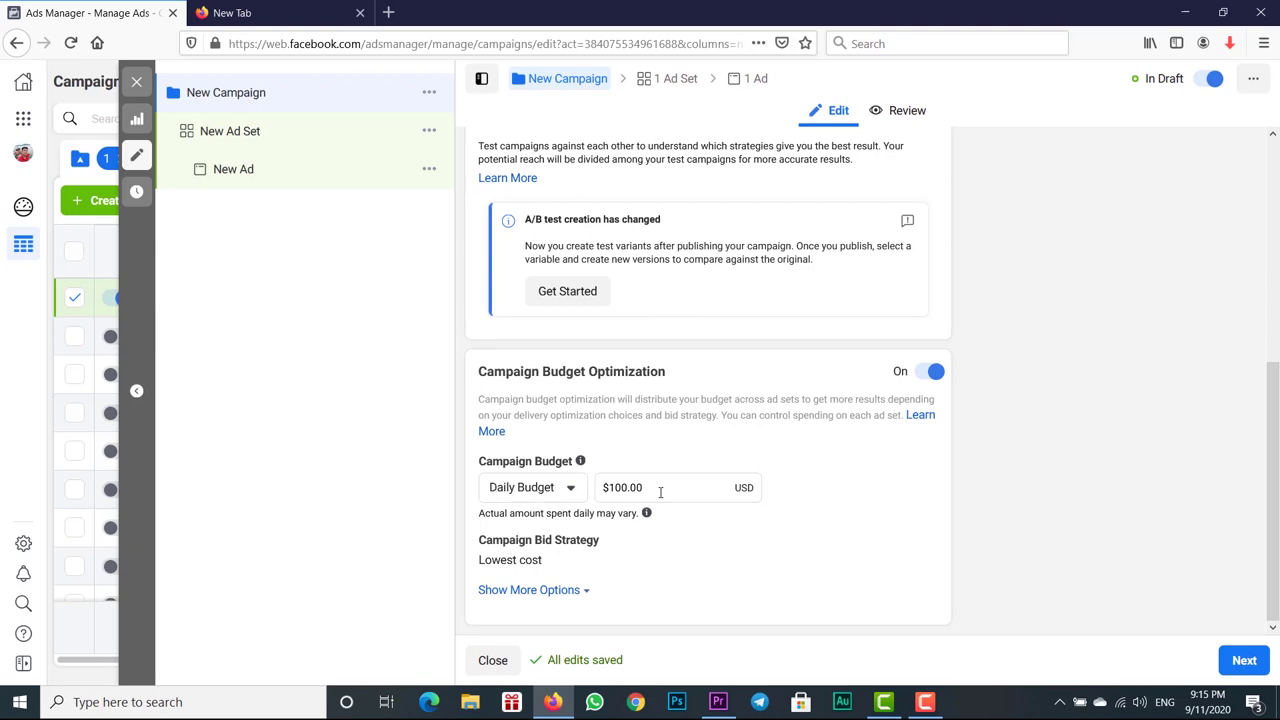
pyautogui.click(572, 490)
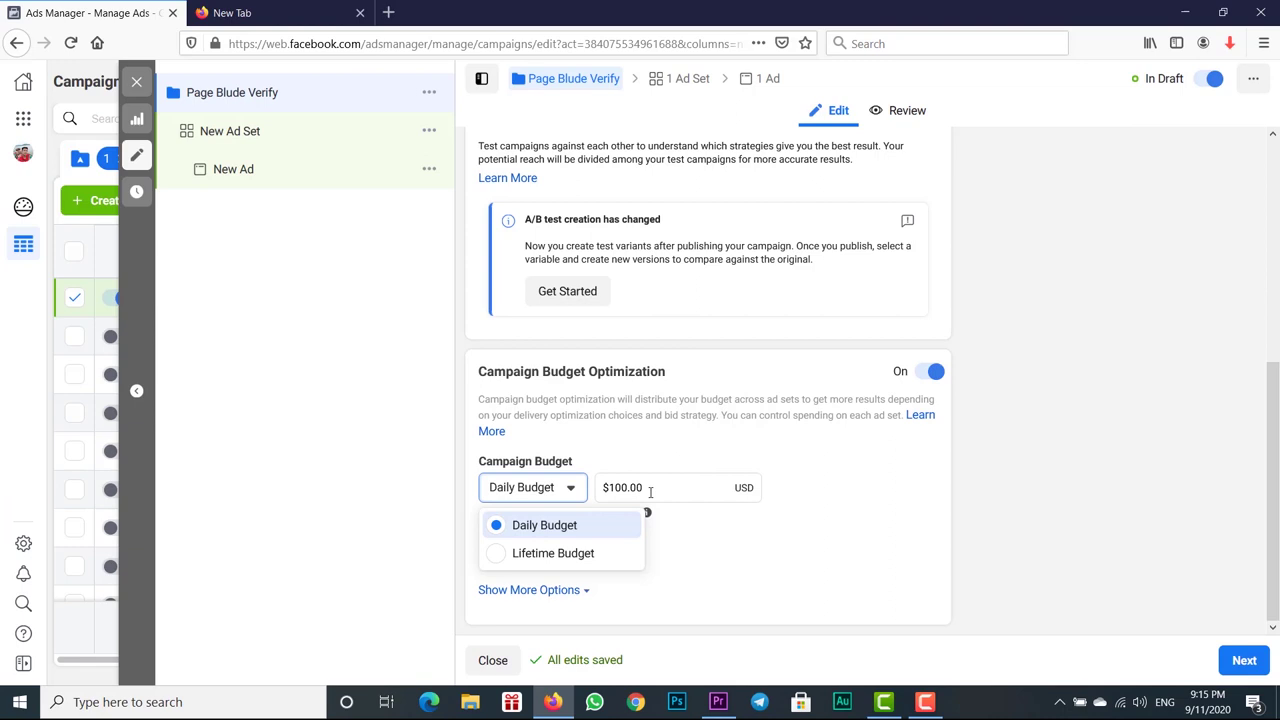
pyautogui.click(587, 557)
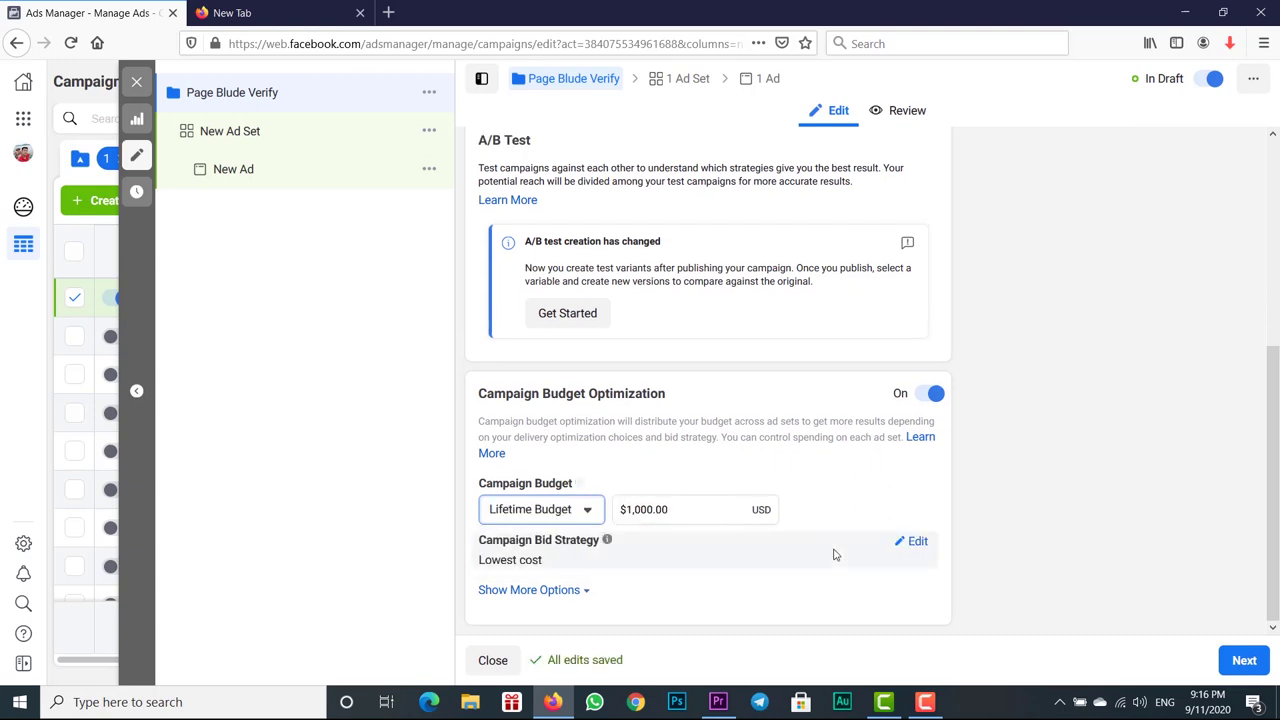
pyautogui.moveTo(690, 509); pyautogui.dragTo(551, 509)
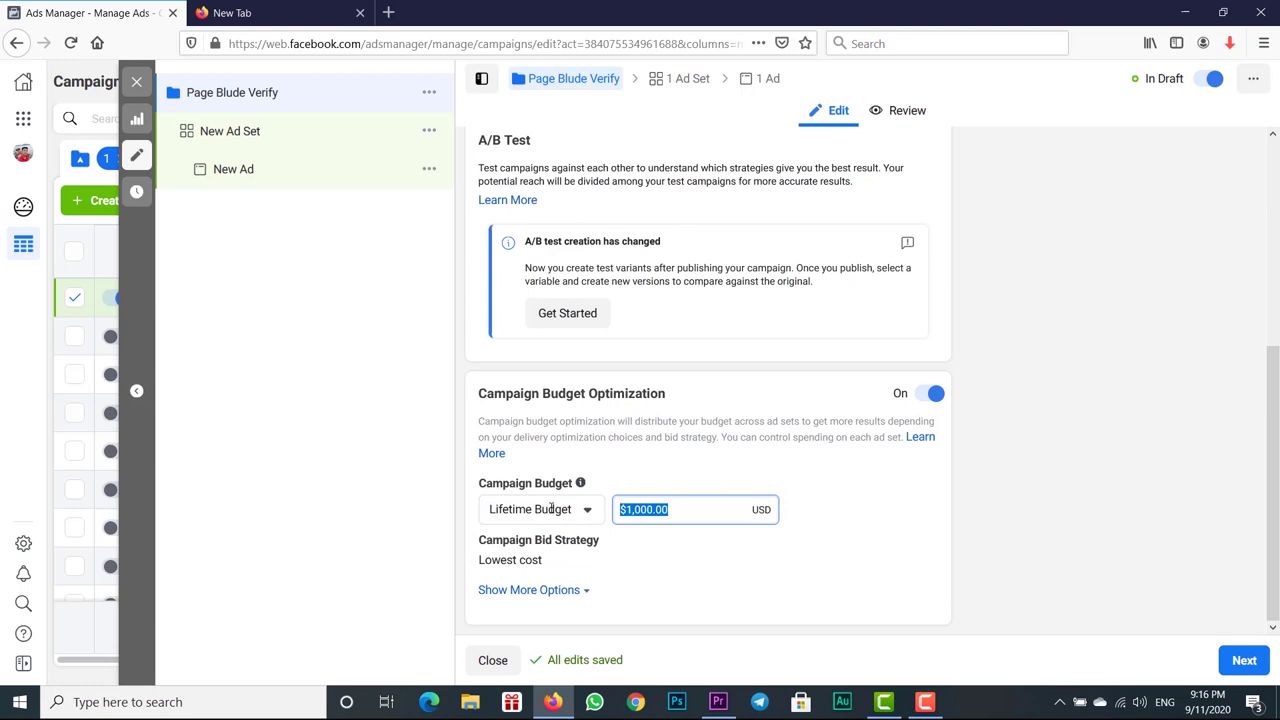
pyautogui.write('5')
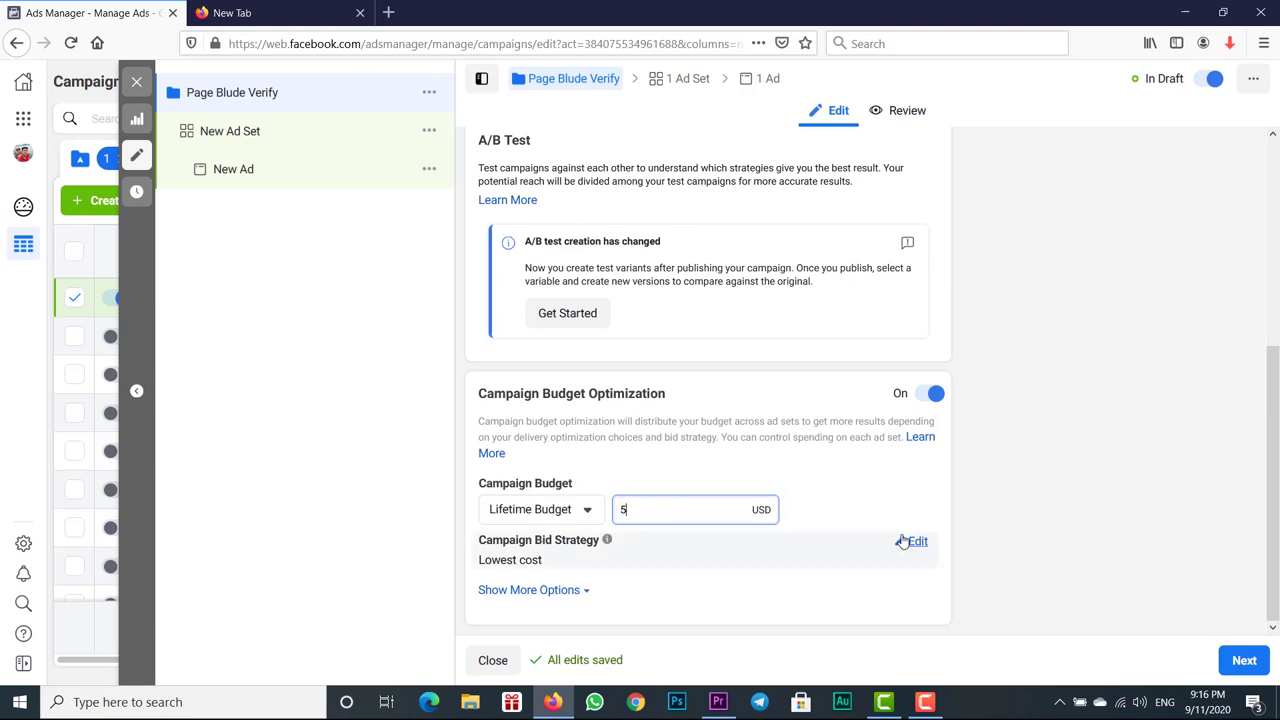
pyautogui.click(923, 480)
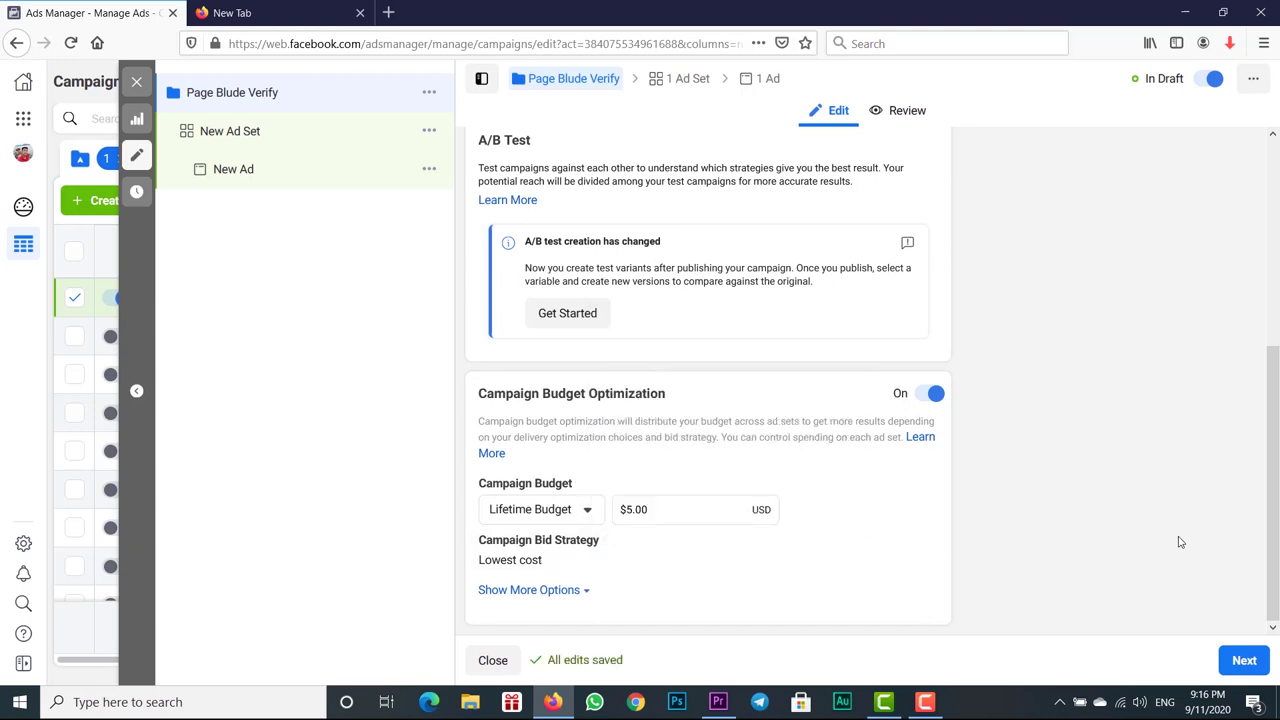
pyautogui.click(1244, 660)
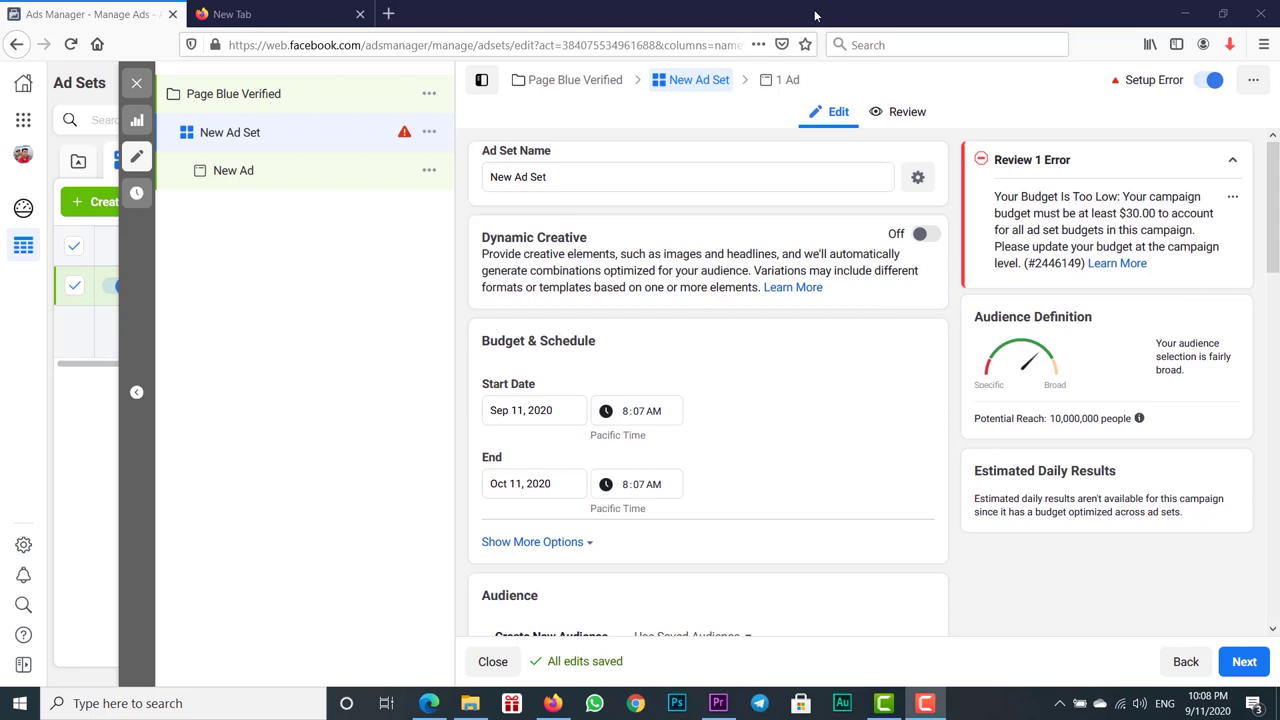
# Name the ad set "Page Blue Verified" and schedule it to run from September 11 to September 14, 2020.
pyautogui.moveTo(614, 174); pyautogui.dragTo(357, 132)
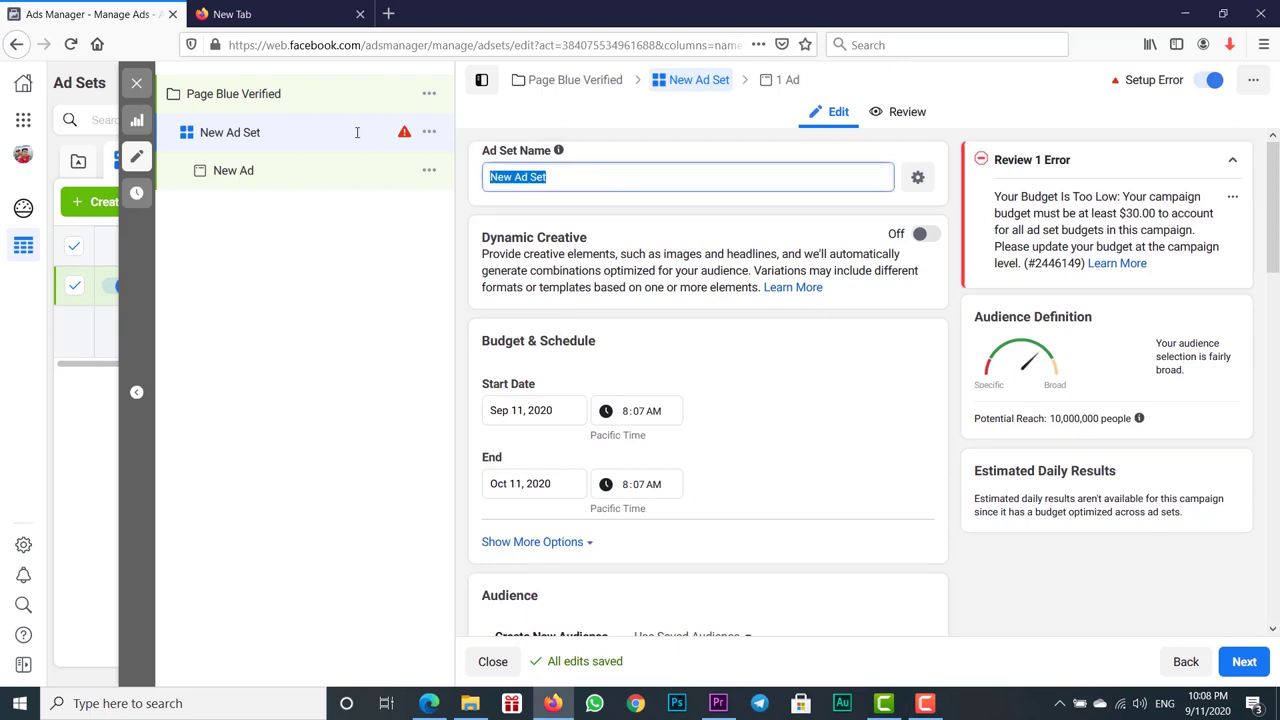
pyautogui.write('Page Blue Verified')
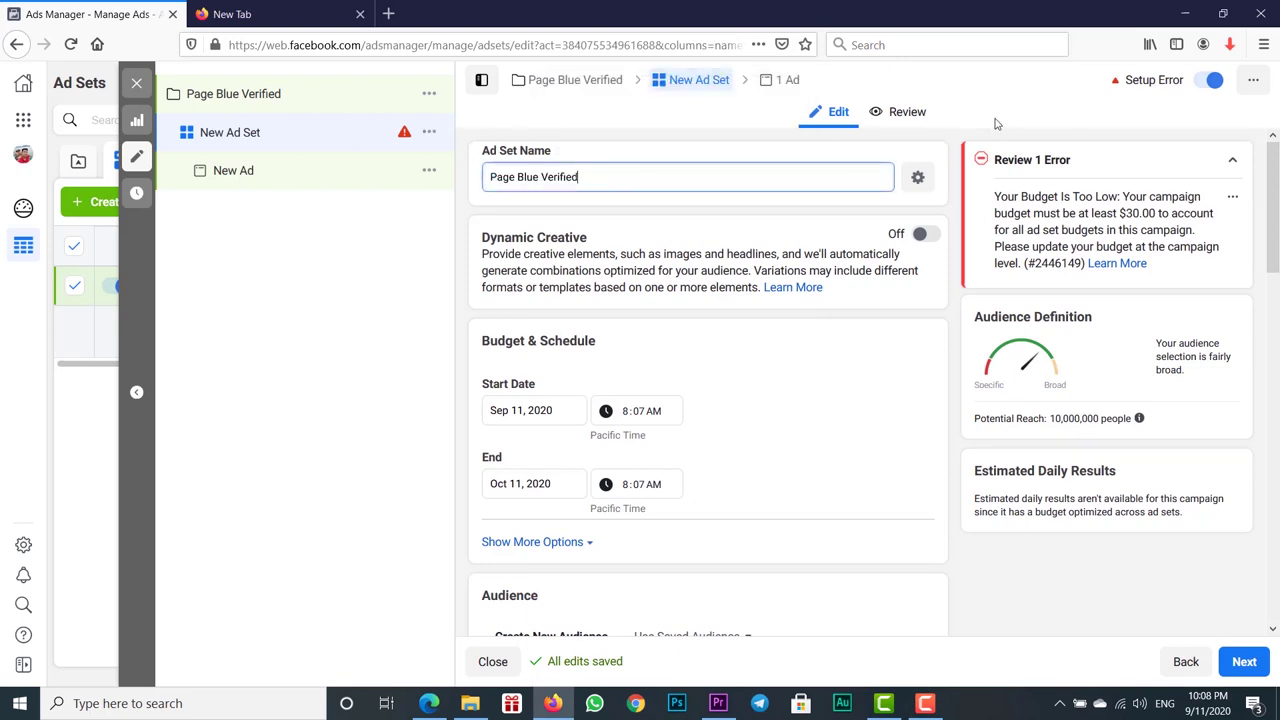
pyautogui.scroll(-1, 854, 351)
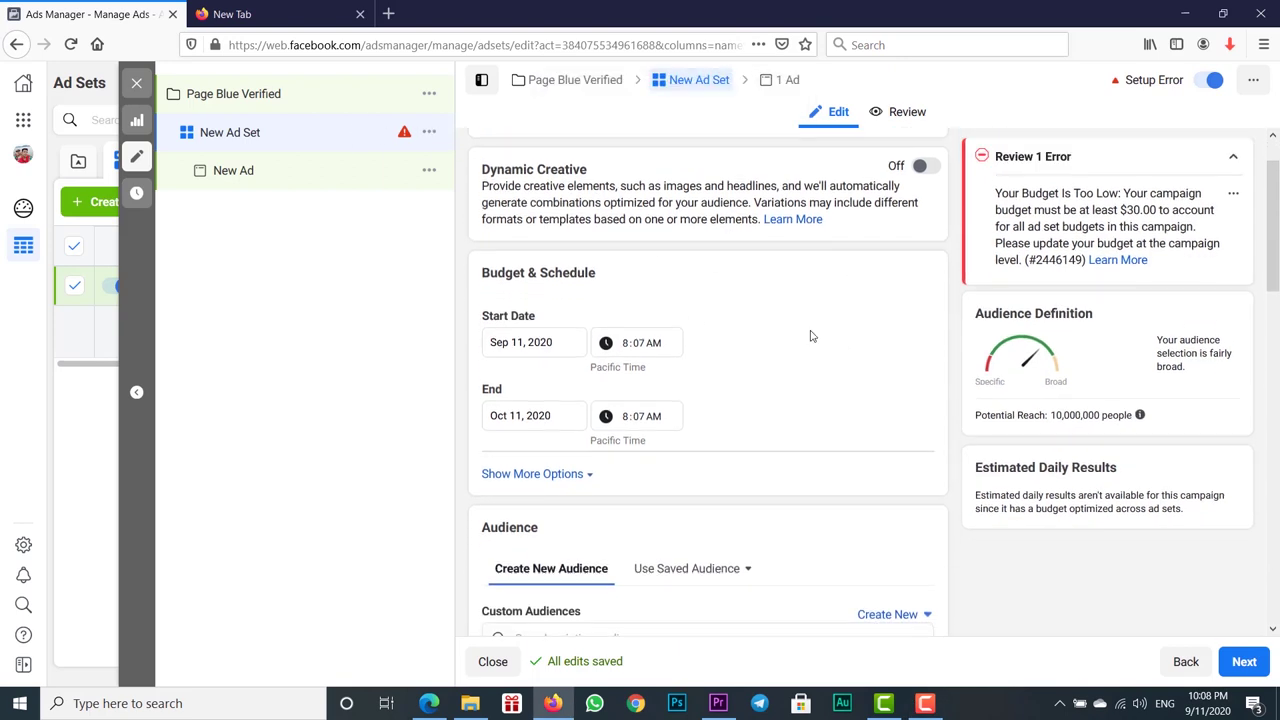
pyautogui.scroll(-2, 760, 285)
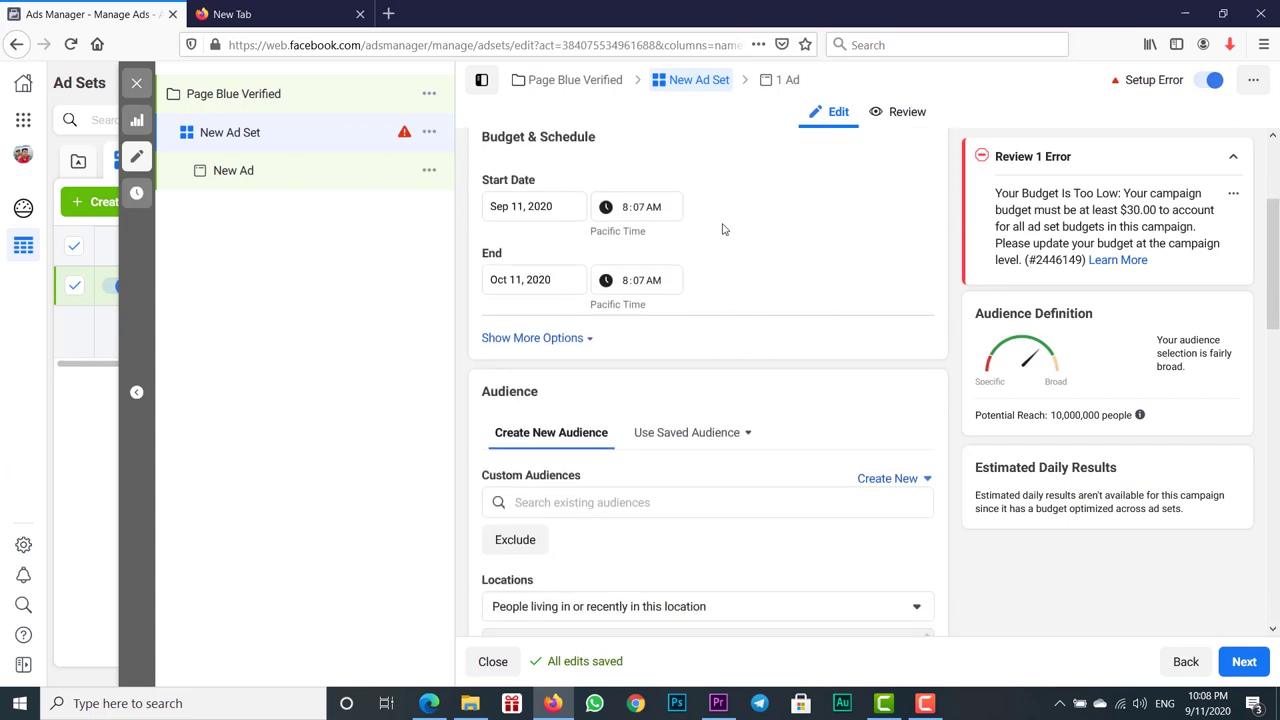
pyautogui.click(556, 206)
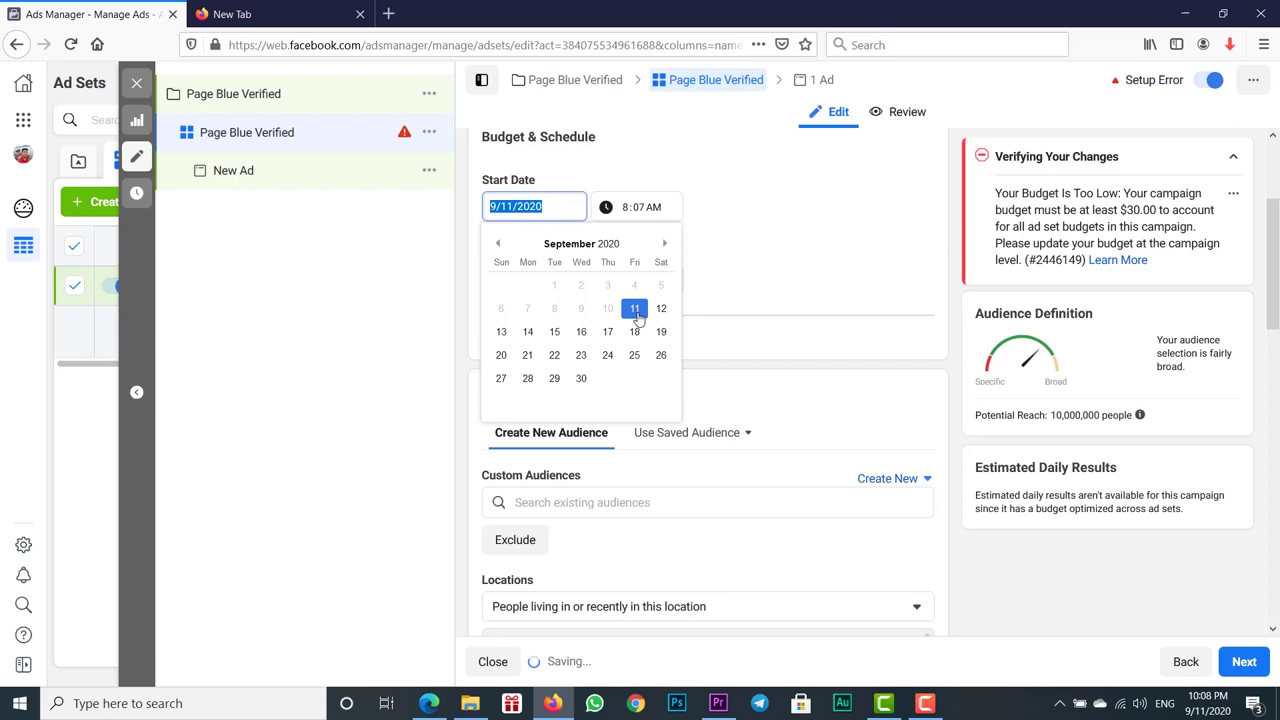
pyautogui.click(636, 310)
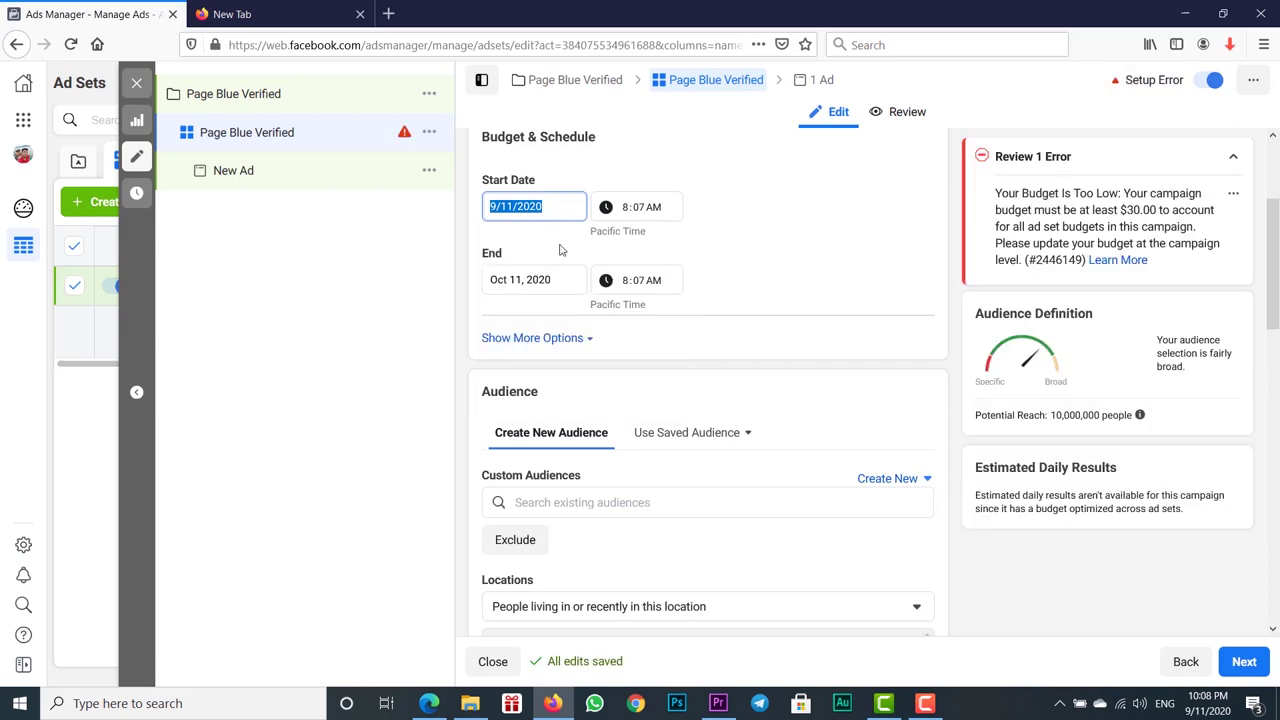
pyautogui.click(522, 280)
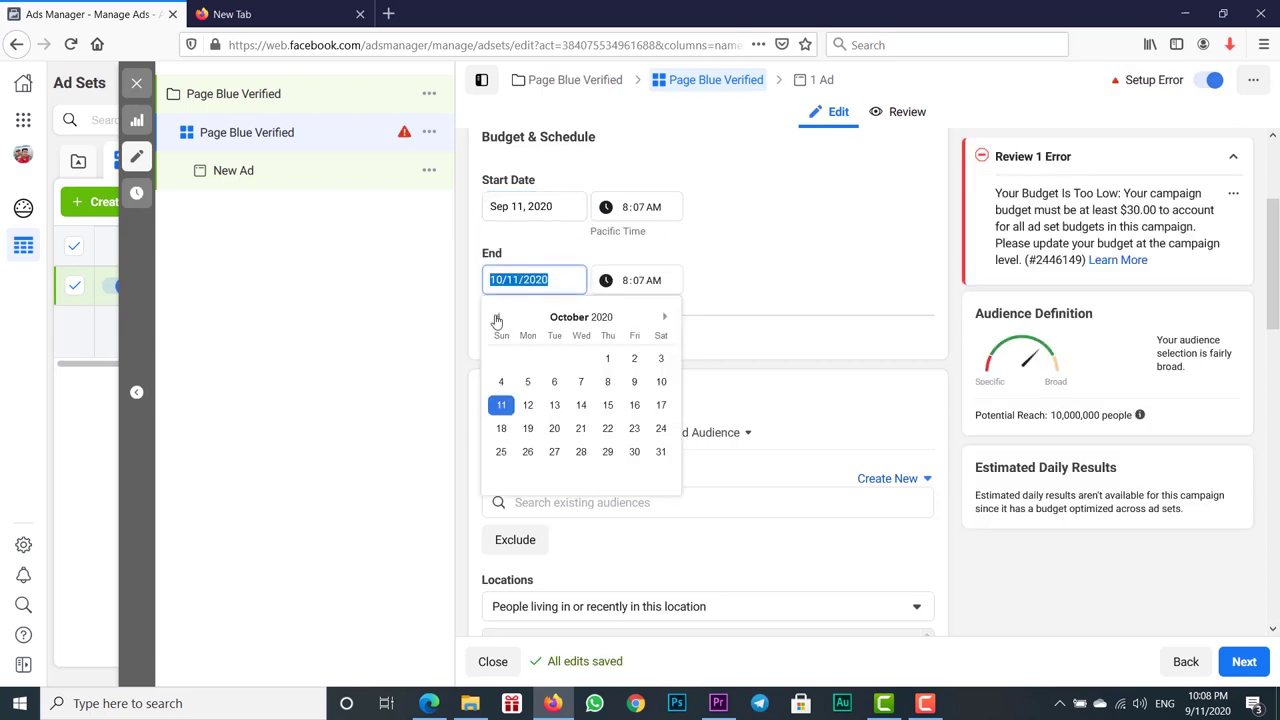
pyautogui.click(497, 317)
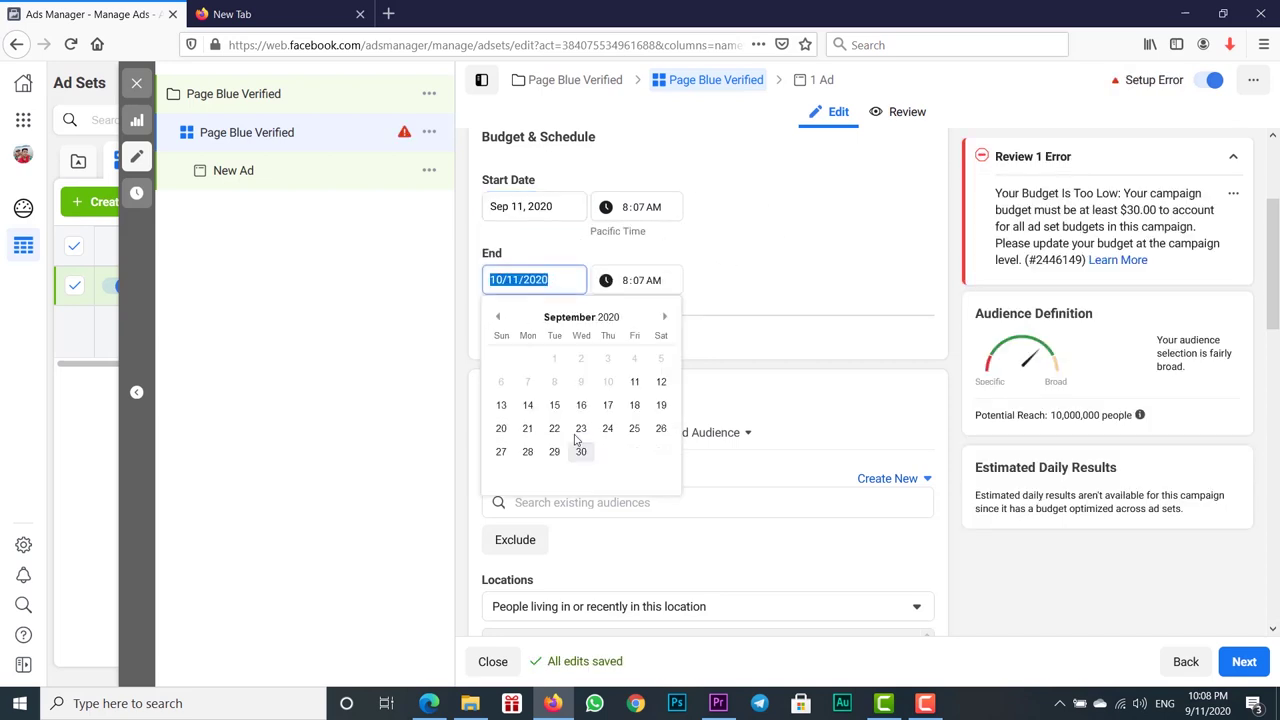
pyautogui.click(527, 406)
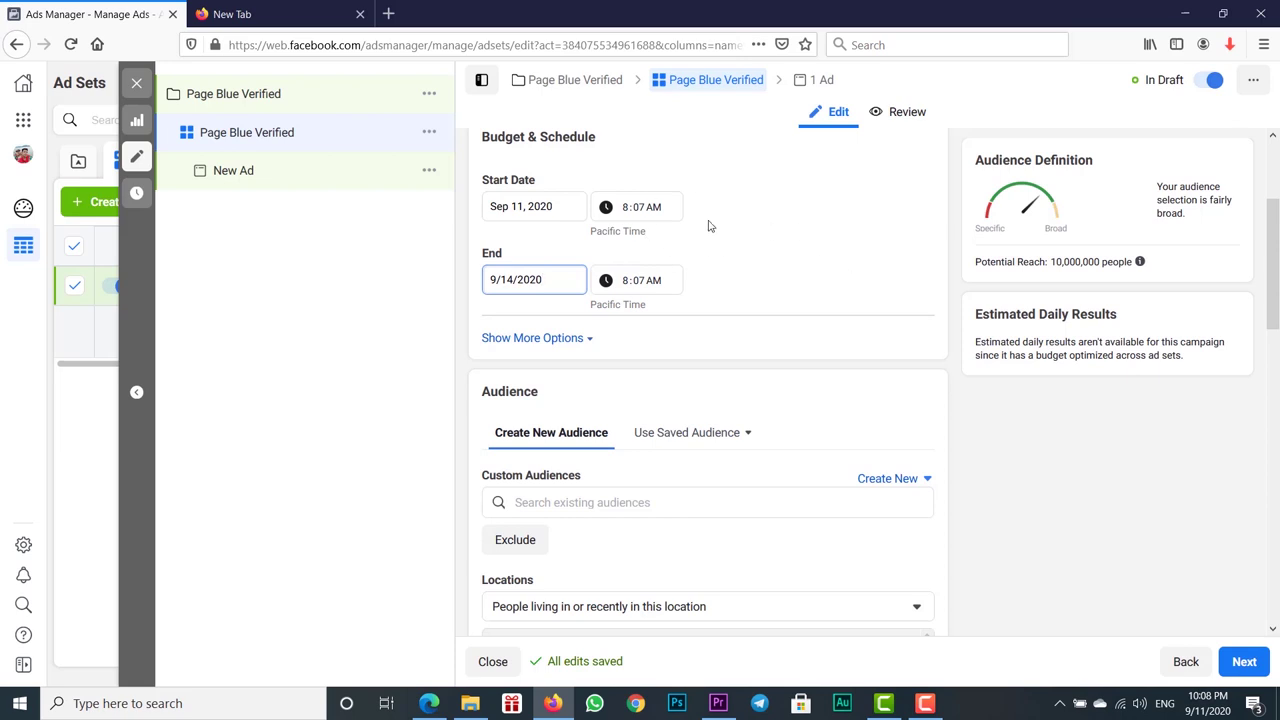
# Show the exclusion field under Custom Audiences and check which existing audiences are available to include or exclude.
pyautogui.scroll(-3, 708, 226)
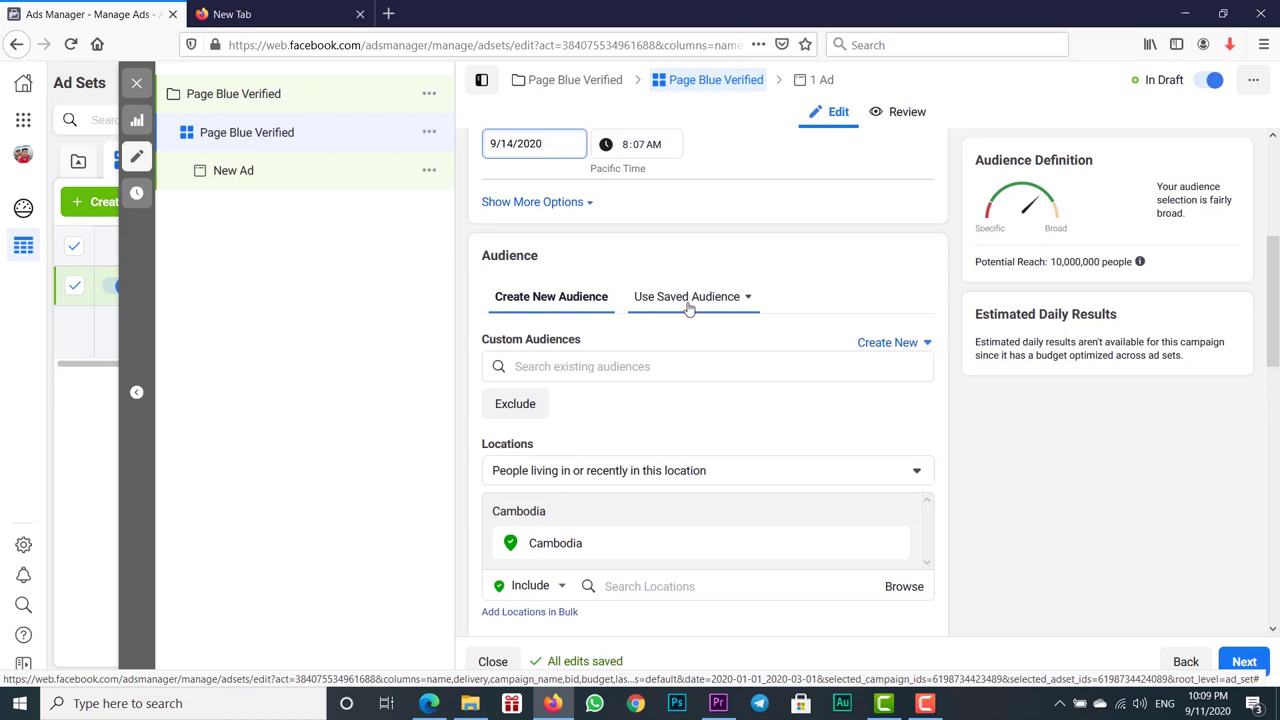
pyautogui.scroll(-2, 1046, 486)
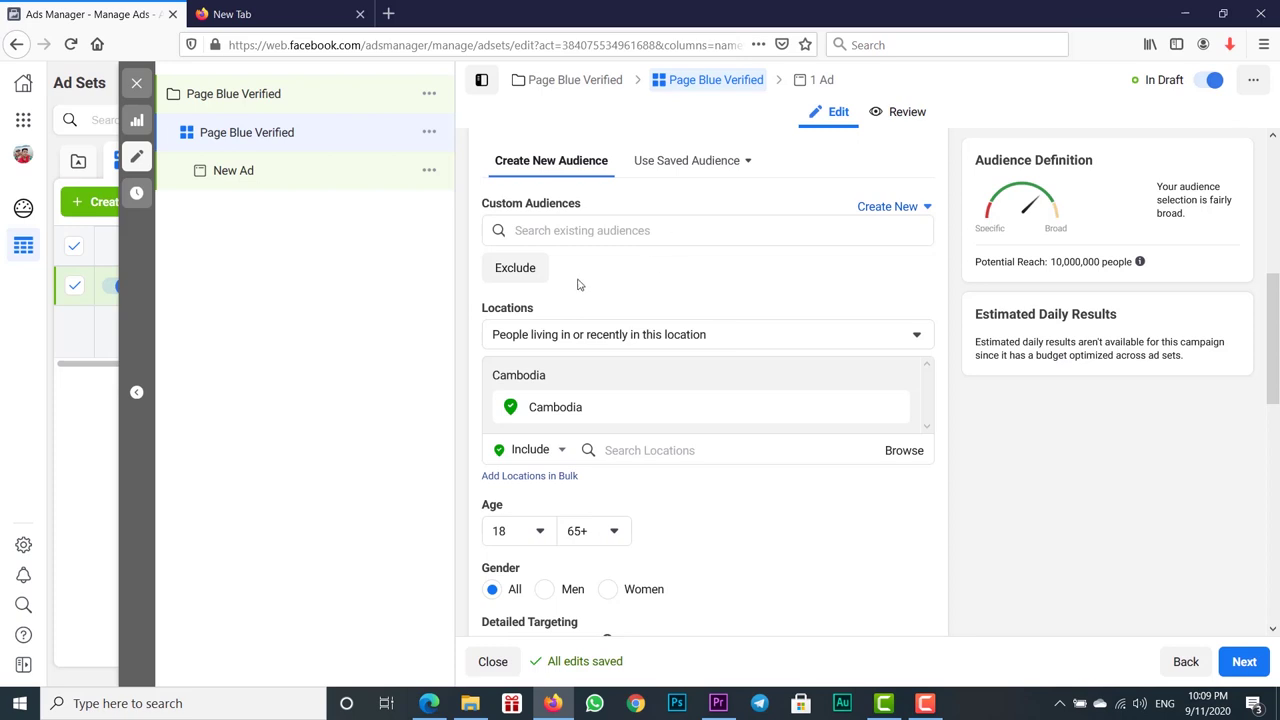
pyautogui.click(526, 272)
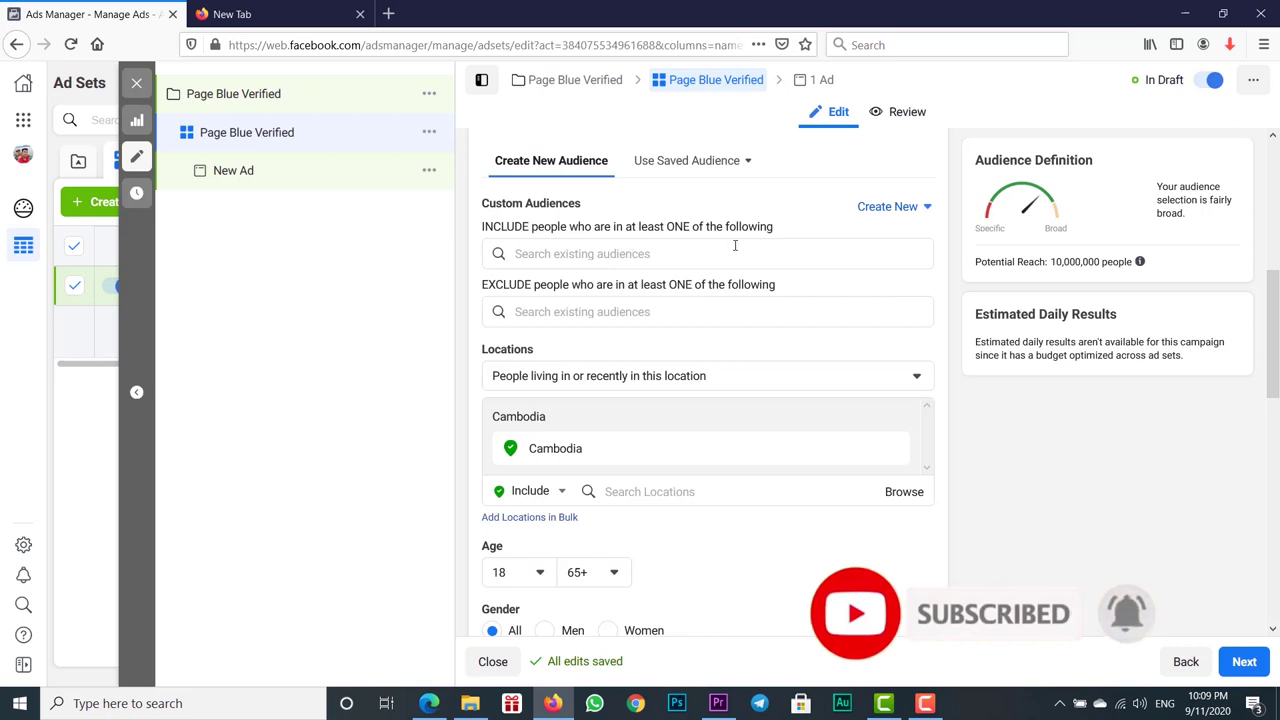
pyautogui.click(671, 252)
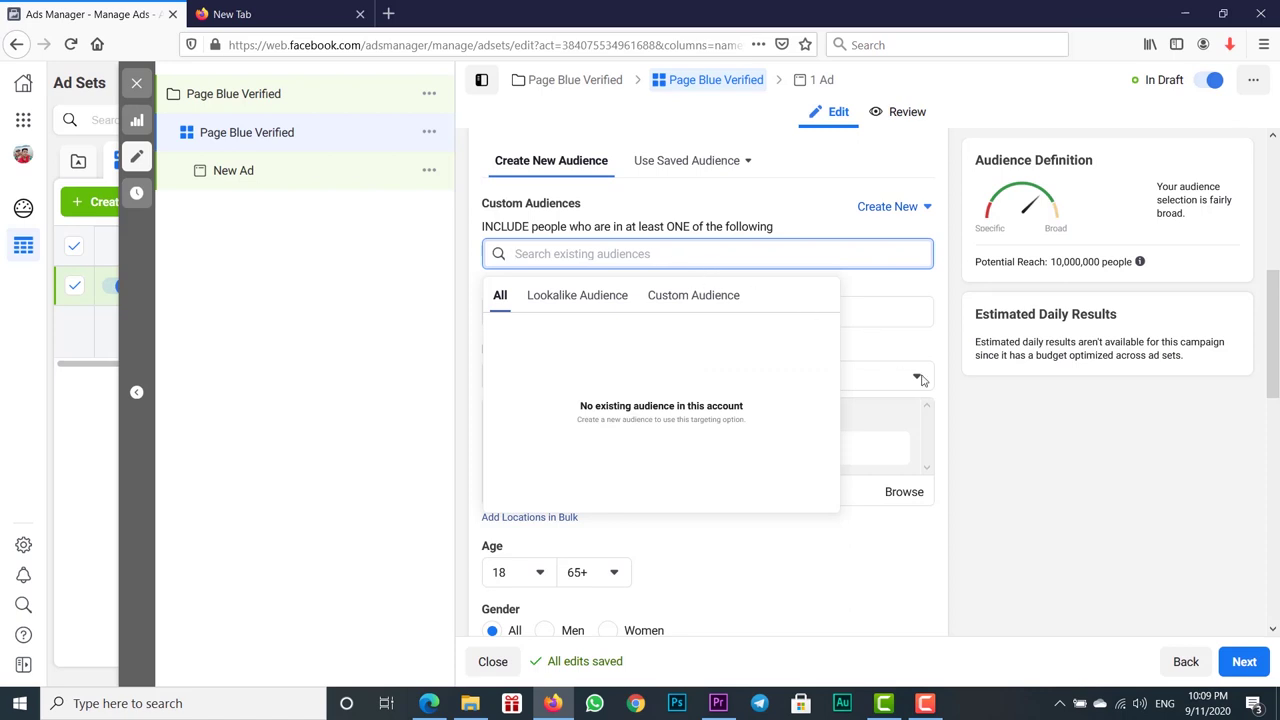
pyautogui.click(1030, 428)
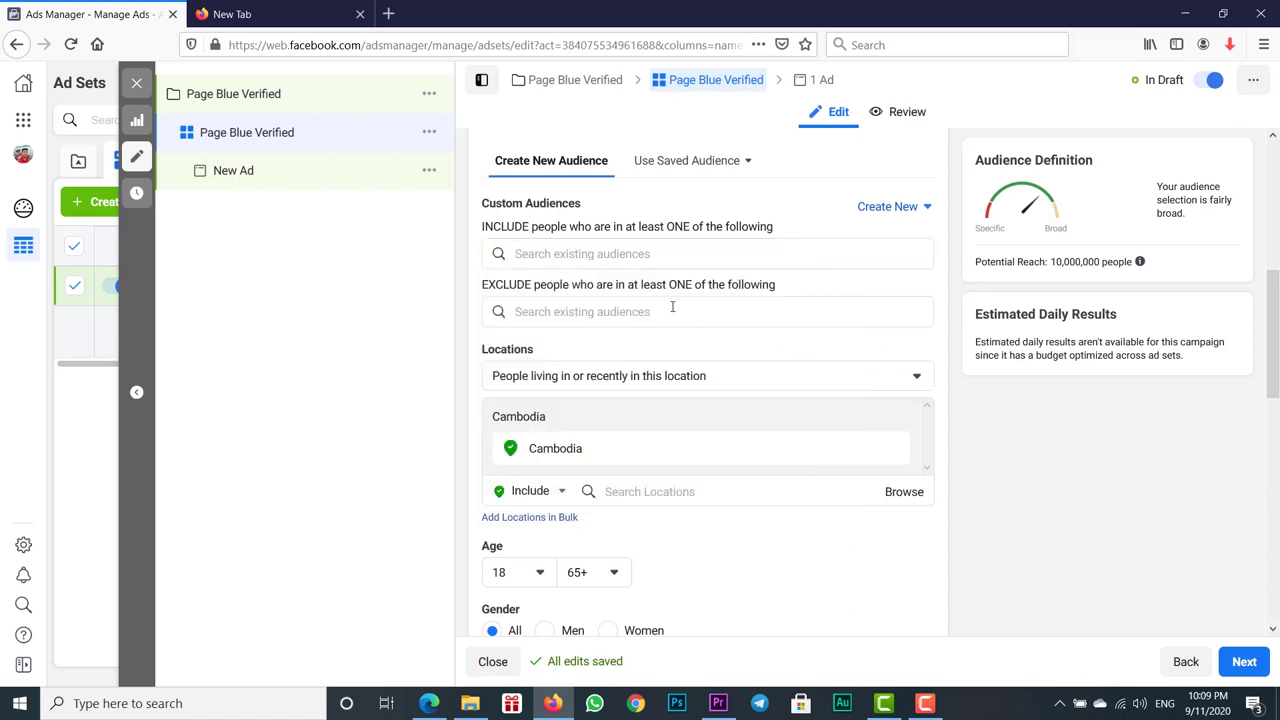
pyautogui.click(577, 312)
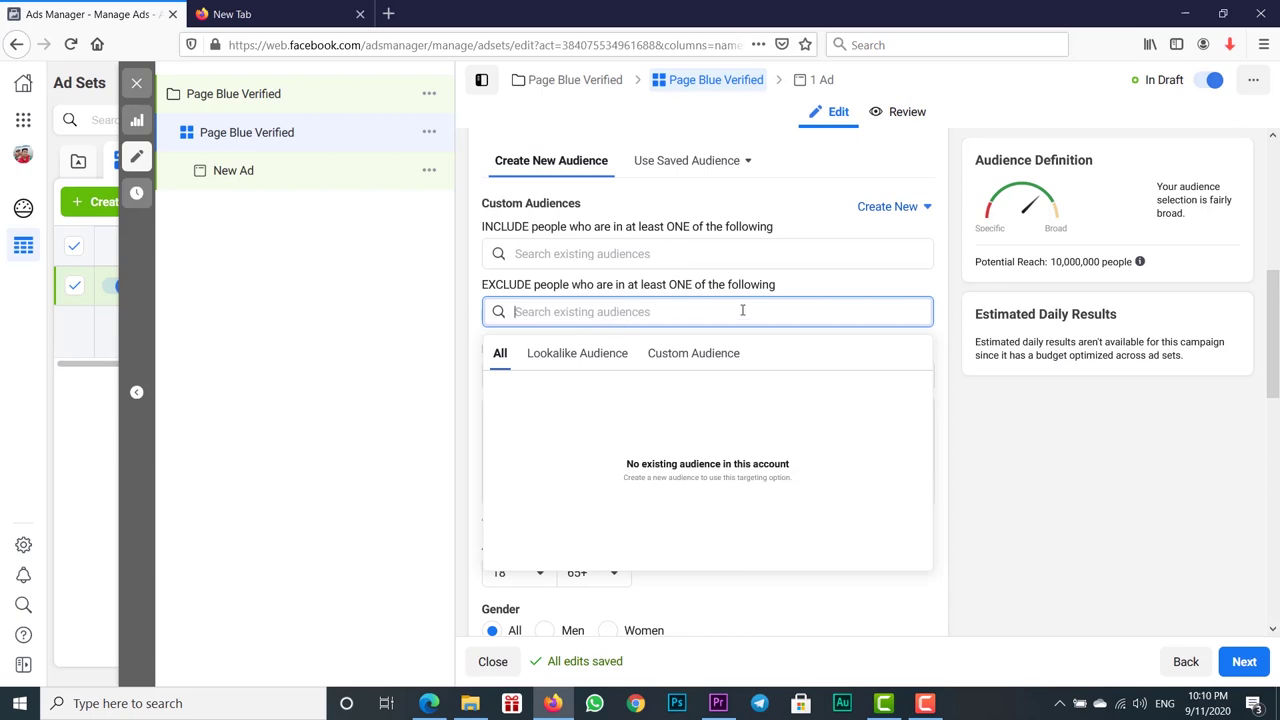
pyautogui.click(835, 291)
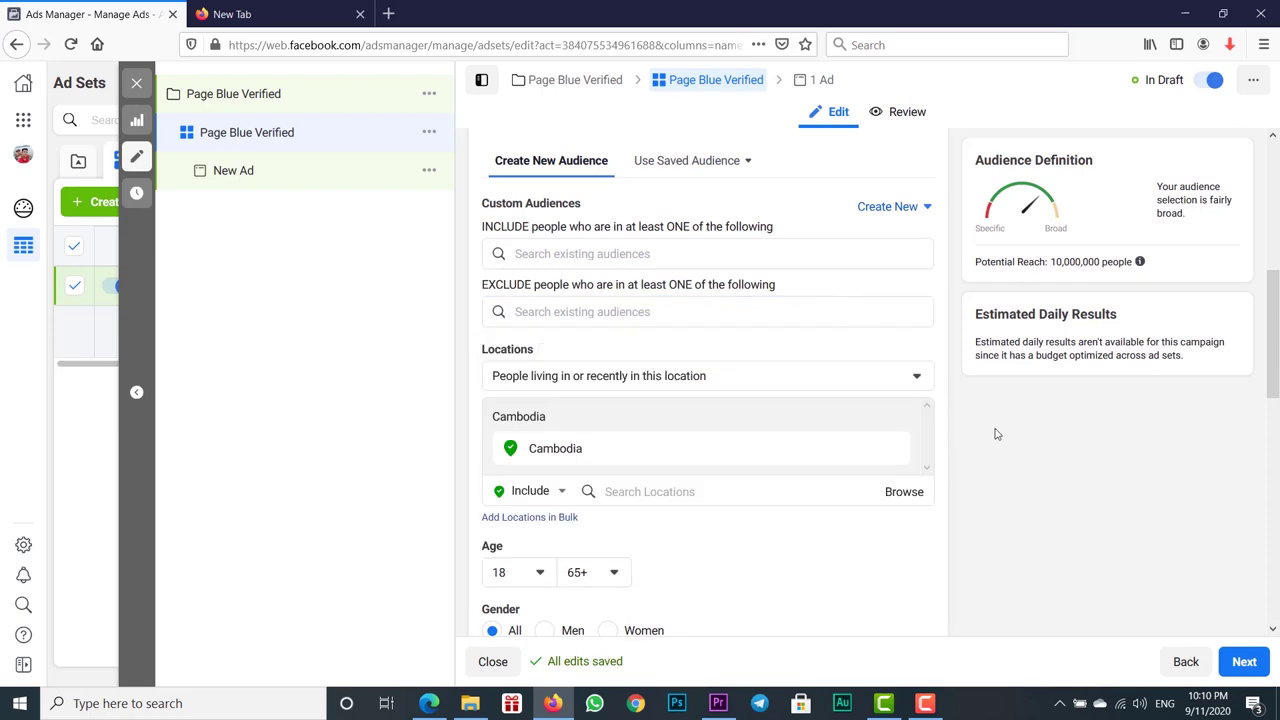
# Set the audience's location type to "People living in this location".
pyautogui.scroll(-1, 994, 434)
pyautogui.moveTo(540, 282)
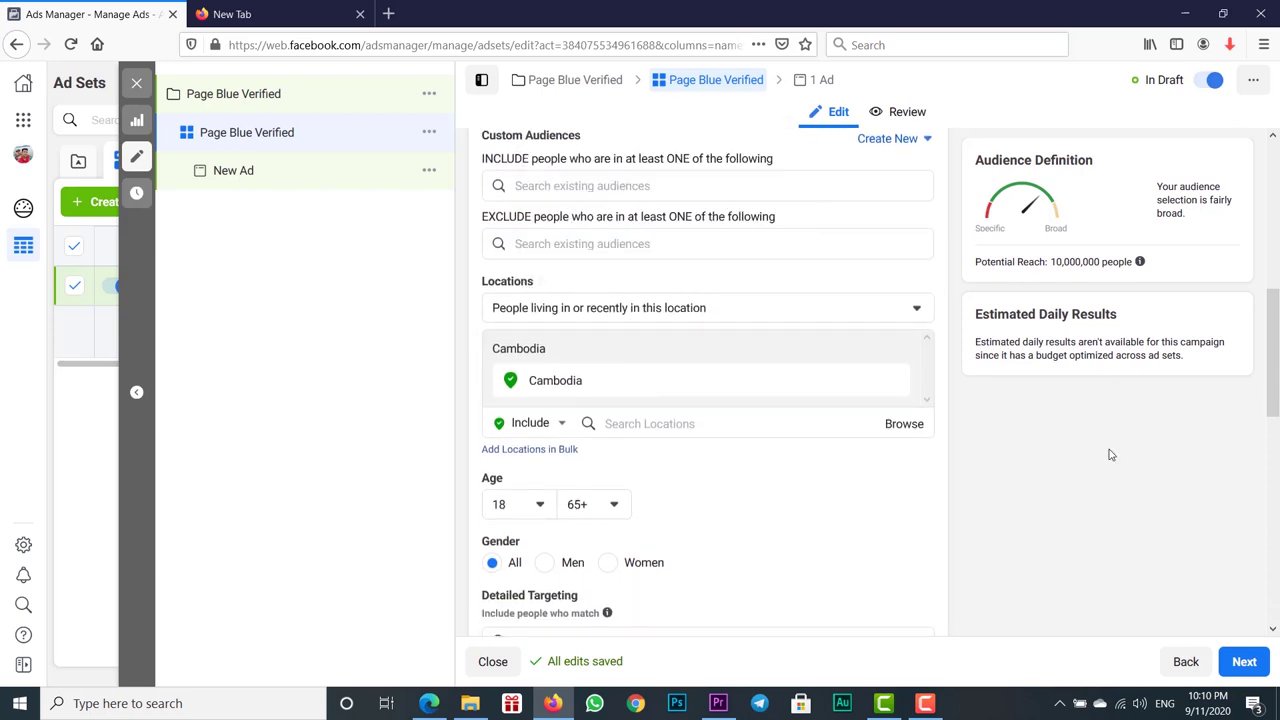
pyautogui.scroll(-1, 1110, 455)
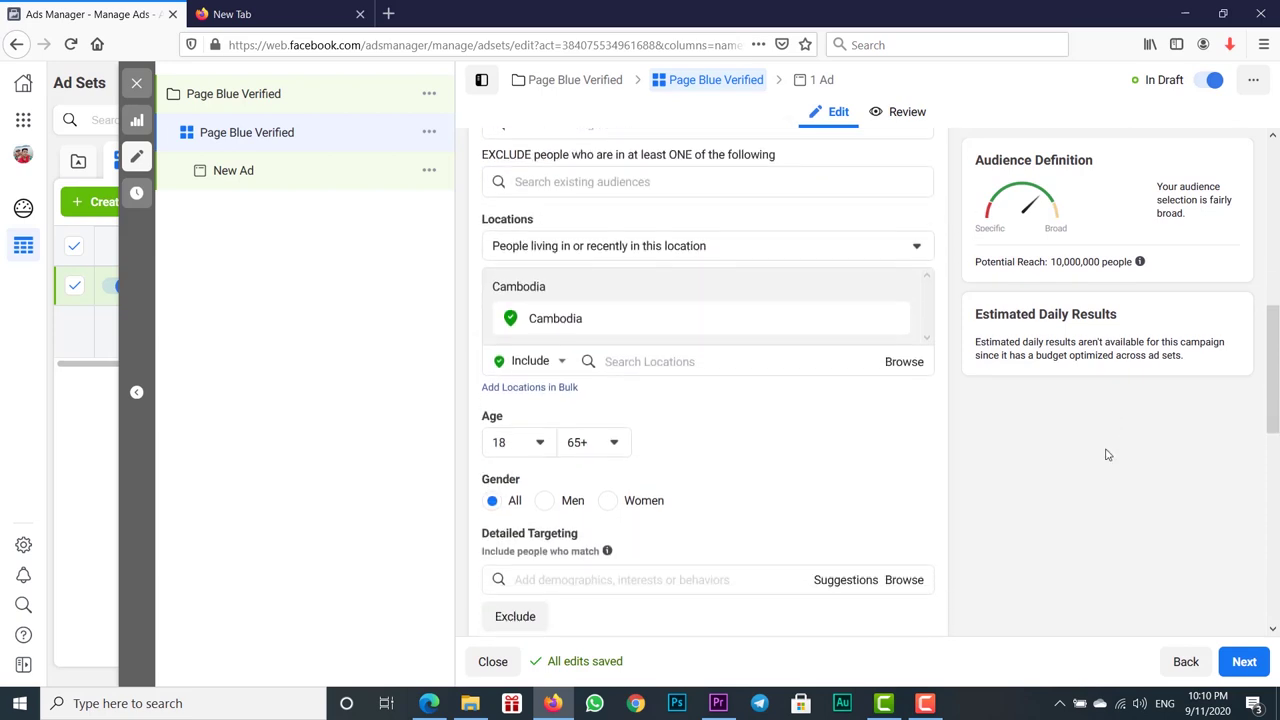
pyautogui.click(918, 249)
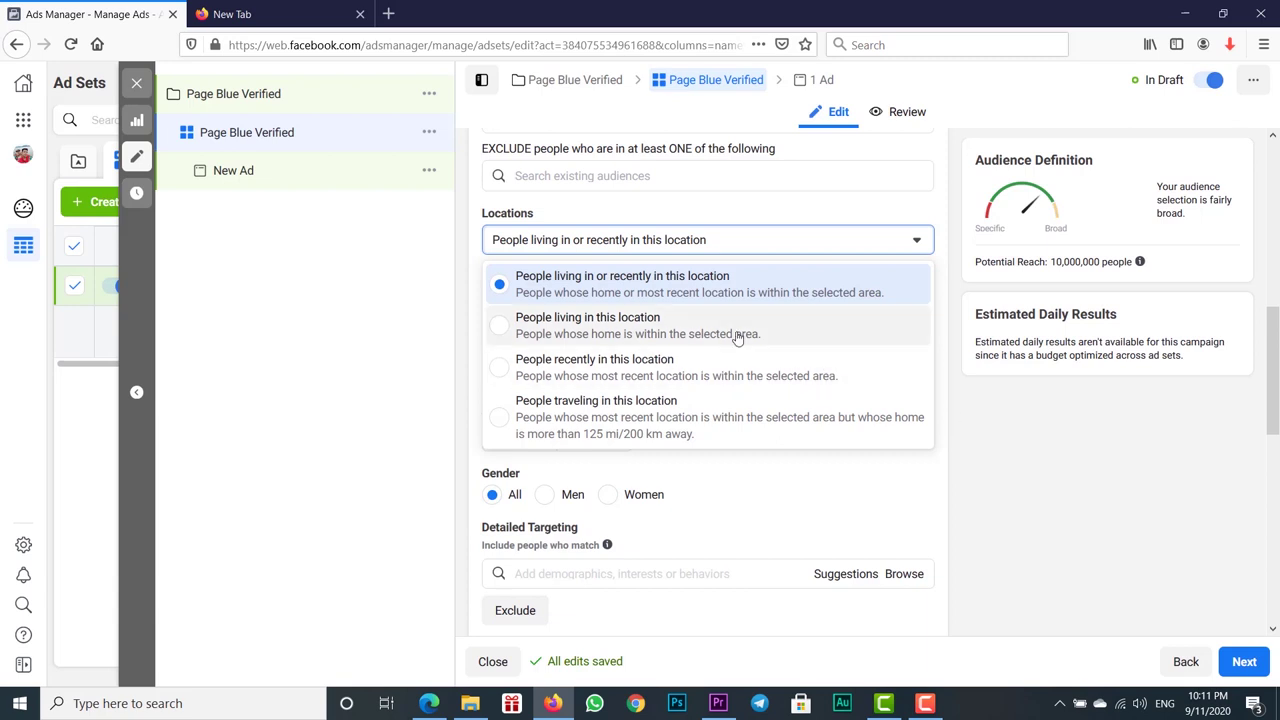
pyautogui.click(503, 327)
pyautogui.scroll(-1, 677, 382)
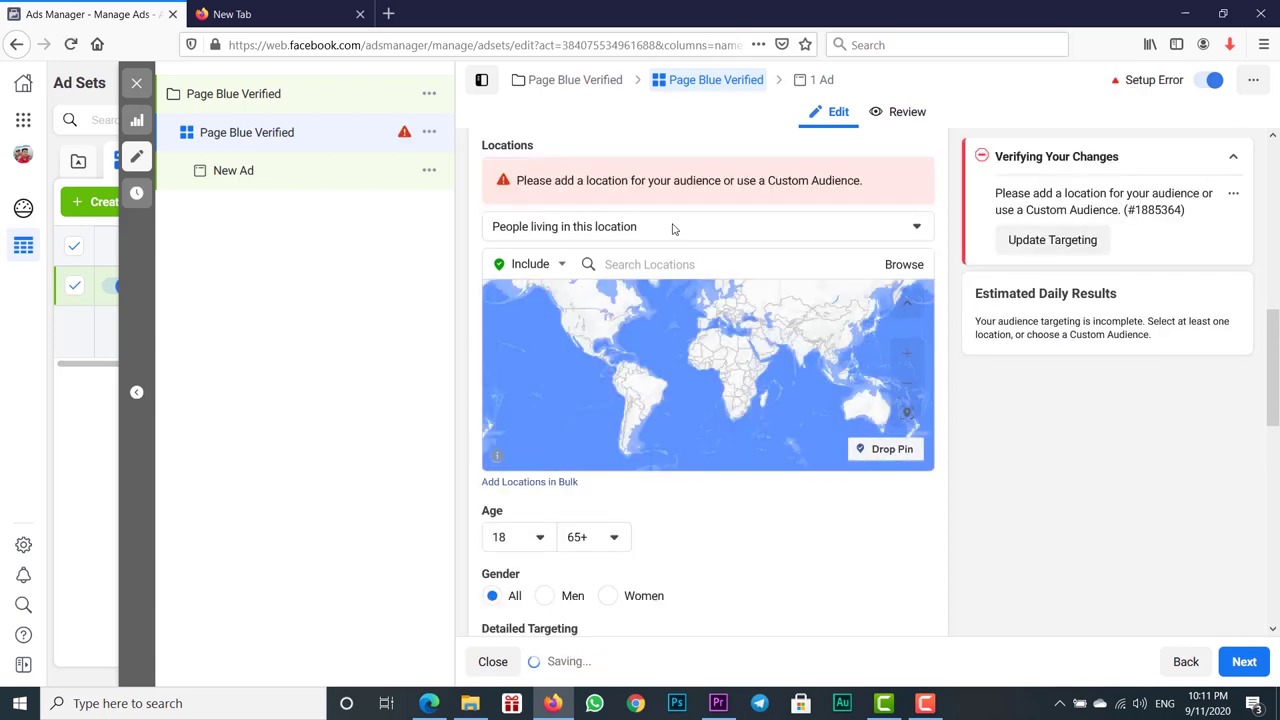
pyautogui.click(672, 229)
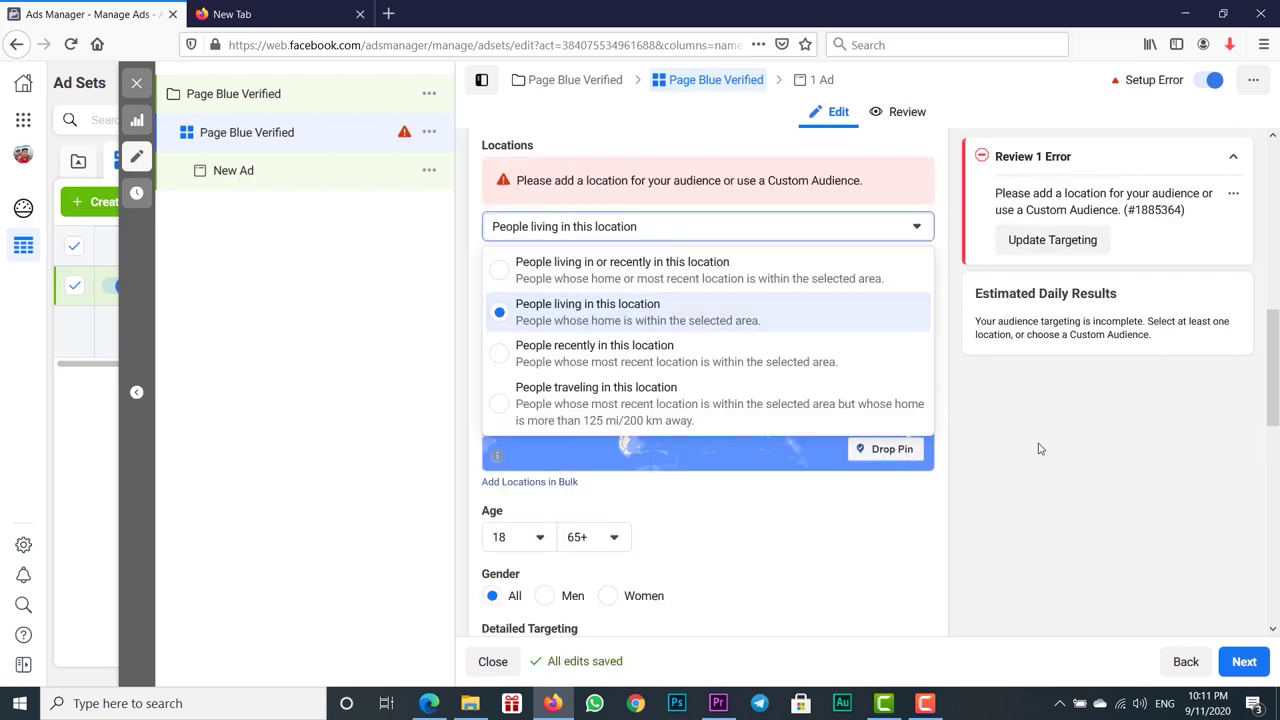
pyautogui.press('Escape')
# Search locations for Phnom Penh and include the state-level Phnom Penh, Cambodia in the audience.
pyautogui.click(666, 266)
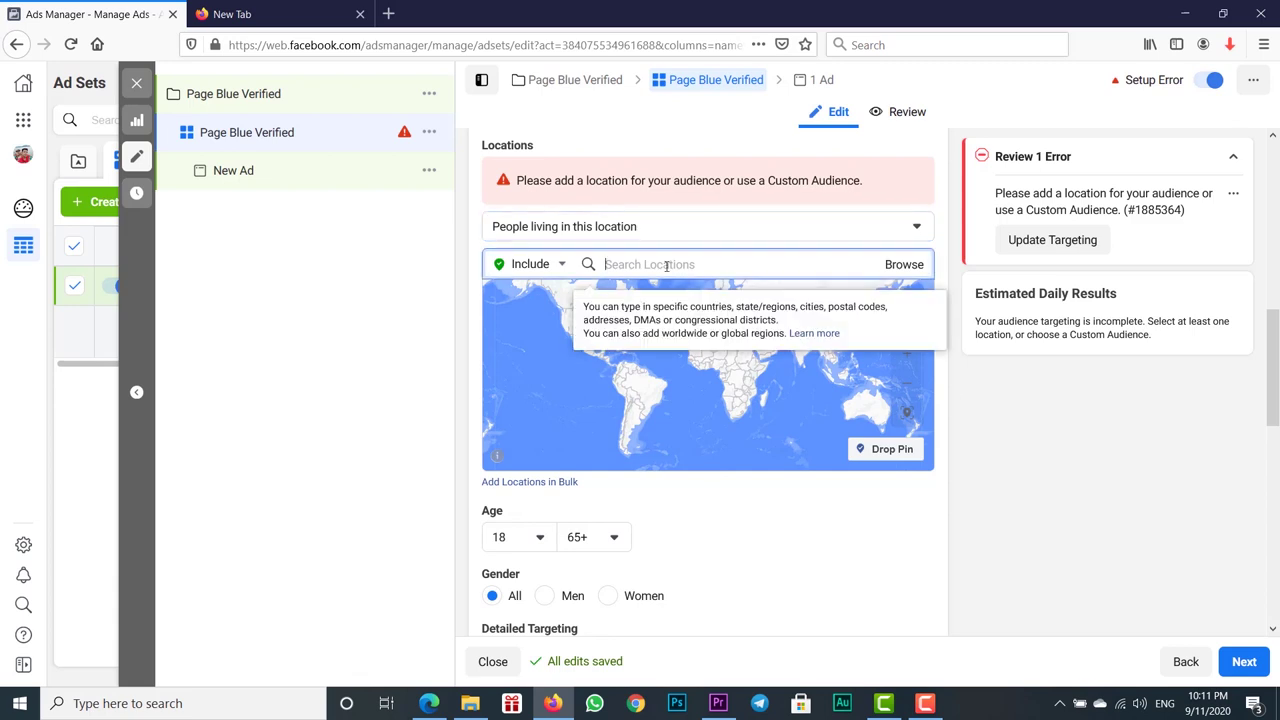
pyautogui.write('Phnom Penh')
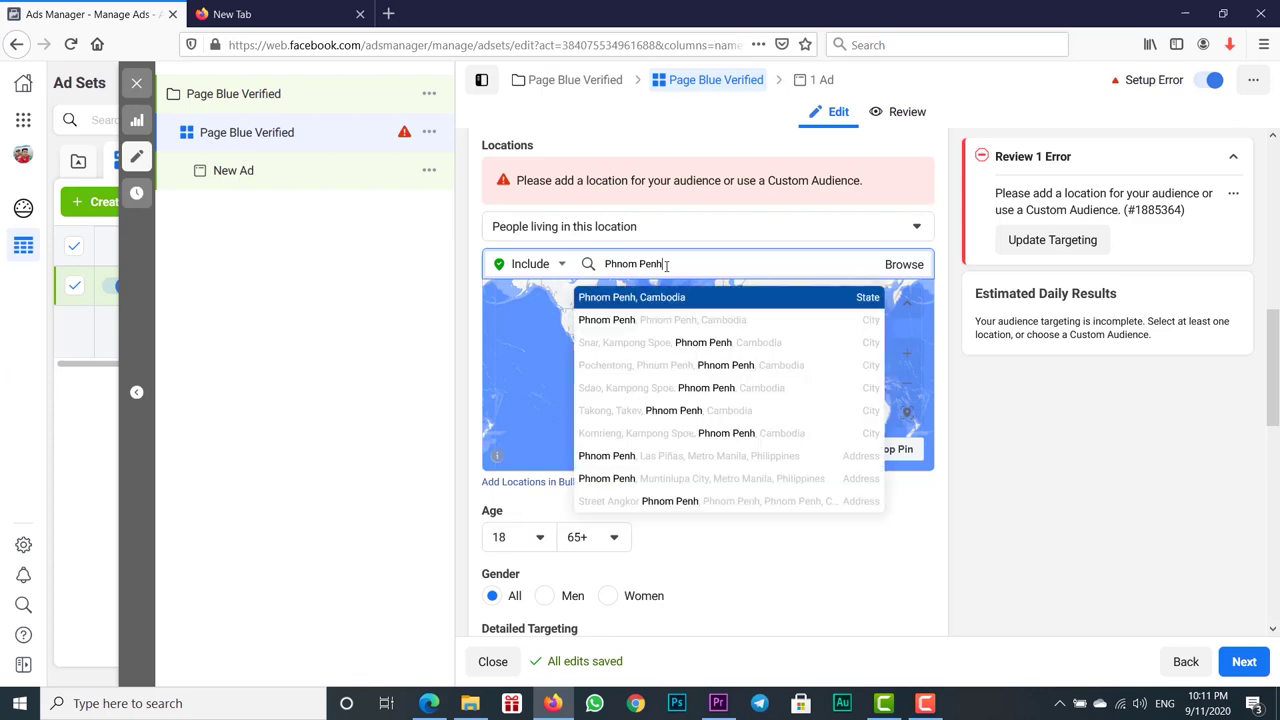
pyautogui.click(700, 298)
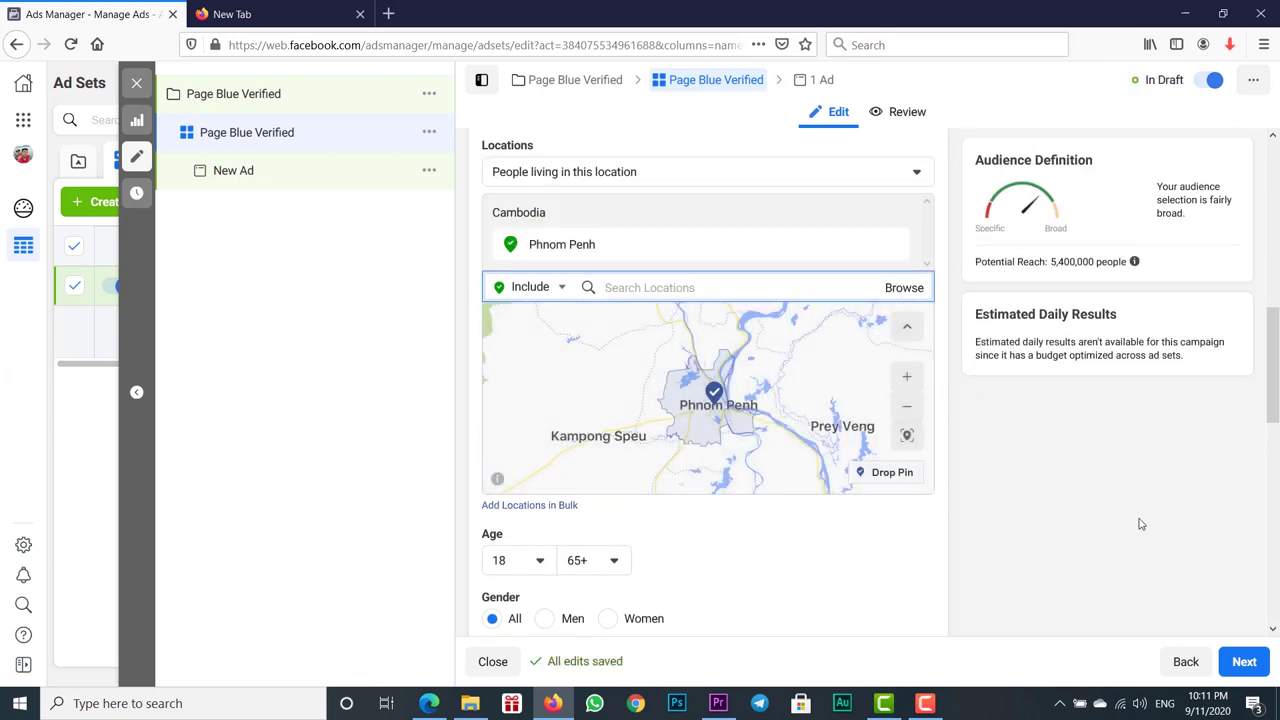
# Check the Include and Exclude choices available for audience locations.
pyautogui.scroll(-1, 1275, 410)
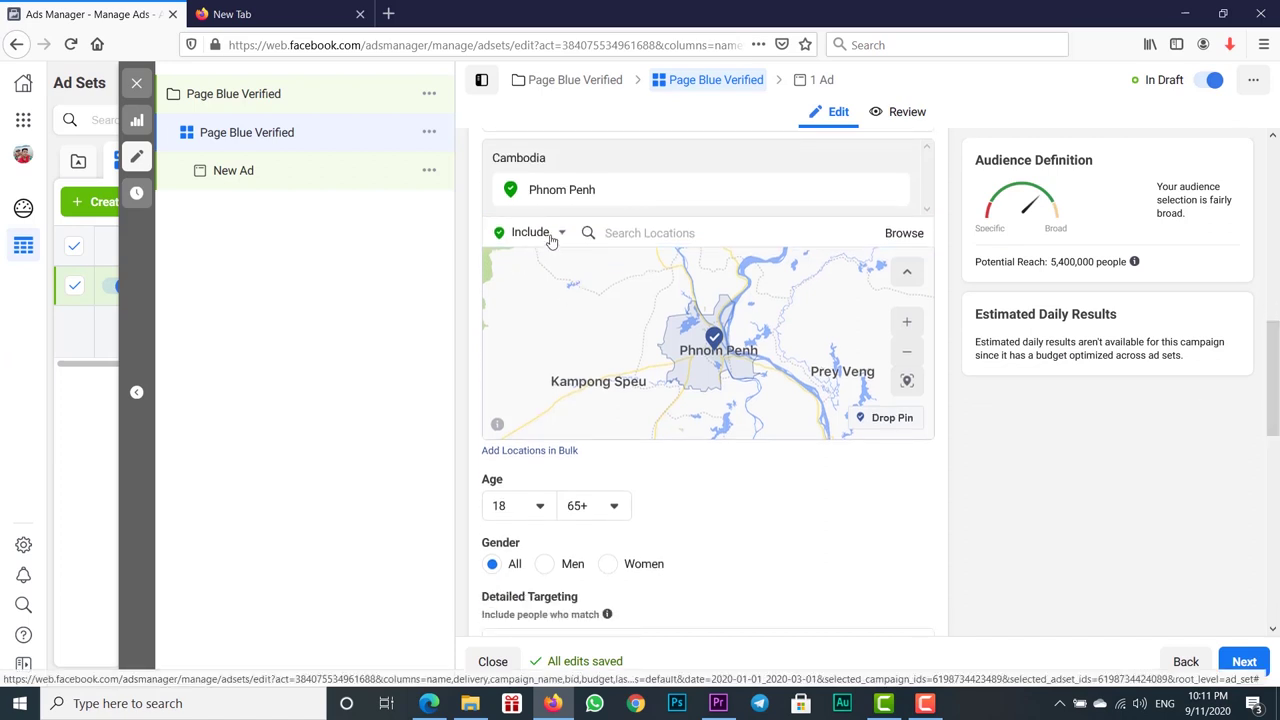
pyautogui.click(556, 238)
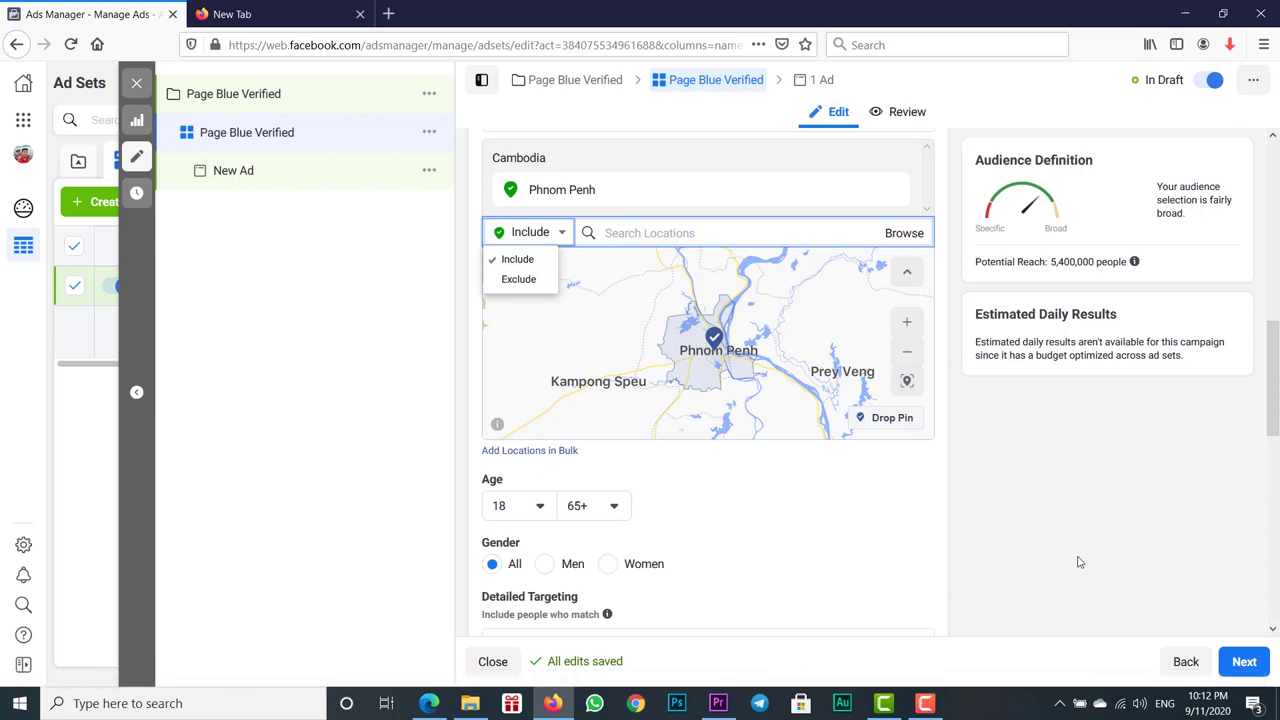
pyautogui.click(757, 503)
# Set the audience's maximum age to 35 and restrict its gender to Women.
pyautogui.scroll(-3, 757, 503)
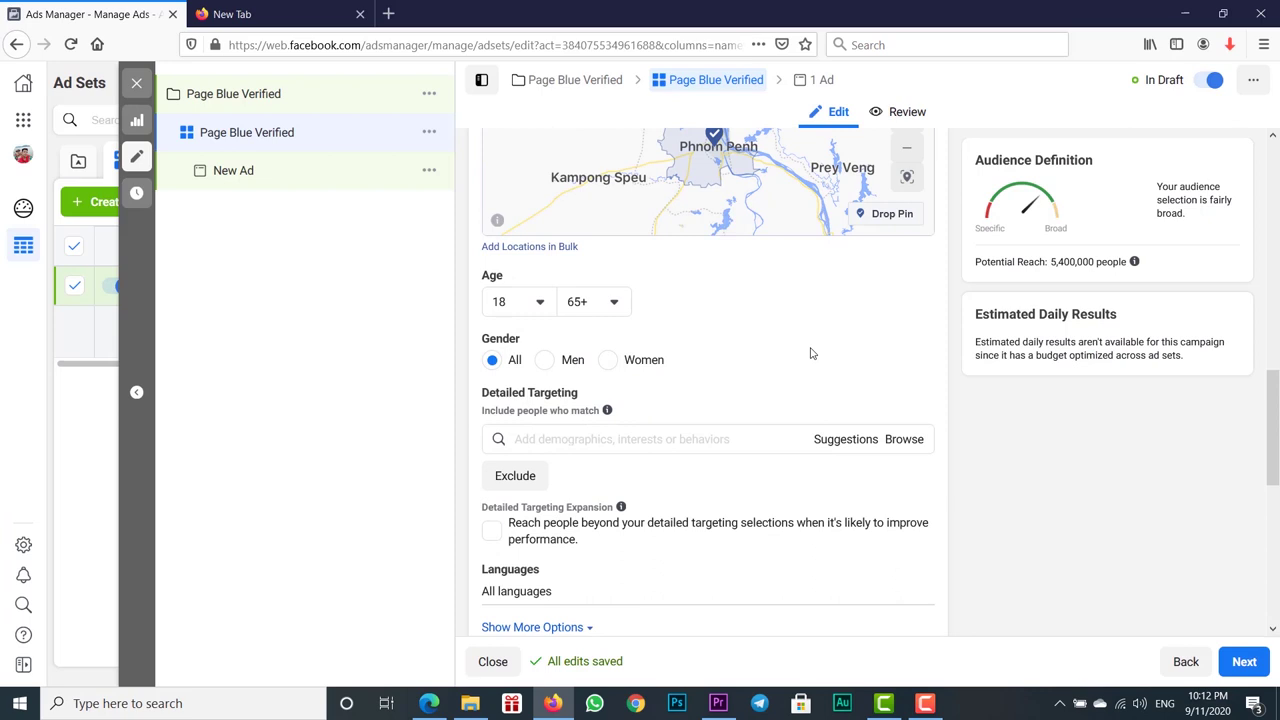
pyautogui.click(605, 307)
pyautogui.scroll(8, 642, 418)
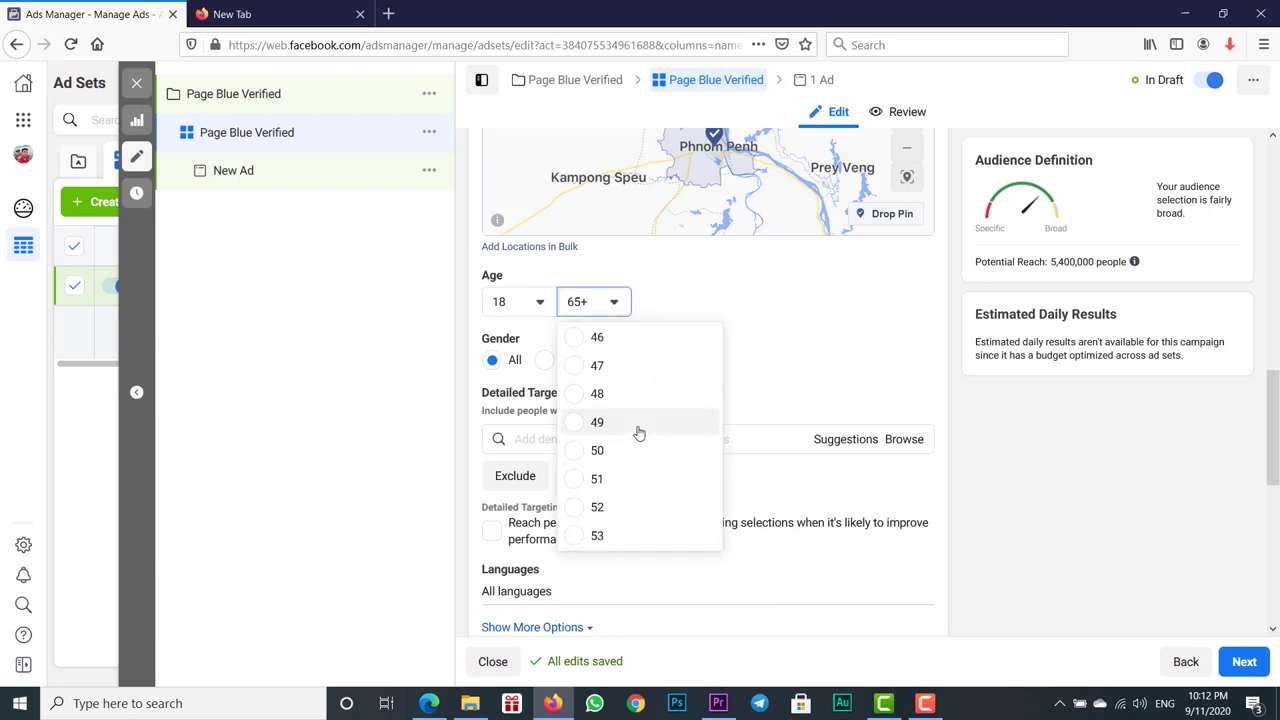
pyautogui.scroll(3, 638, 430)
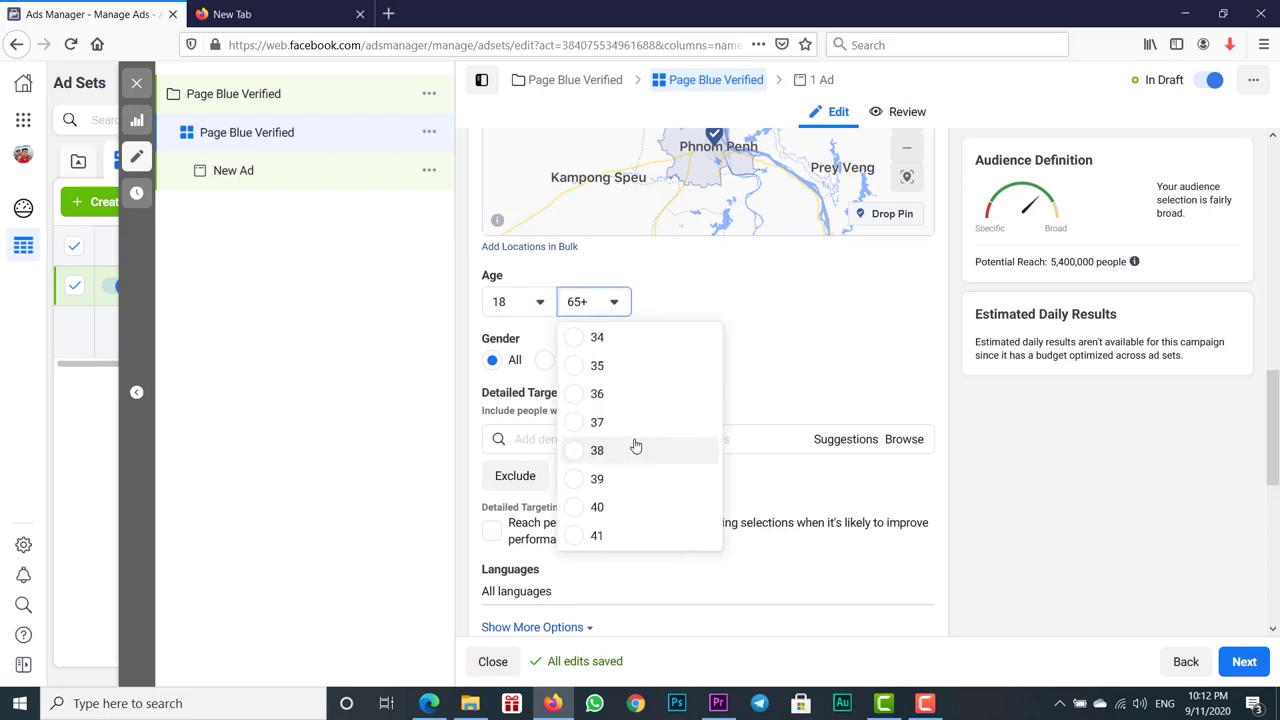
pyautogui.click(580, 368)
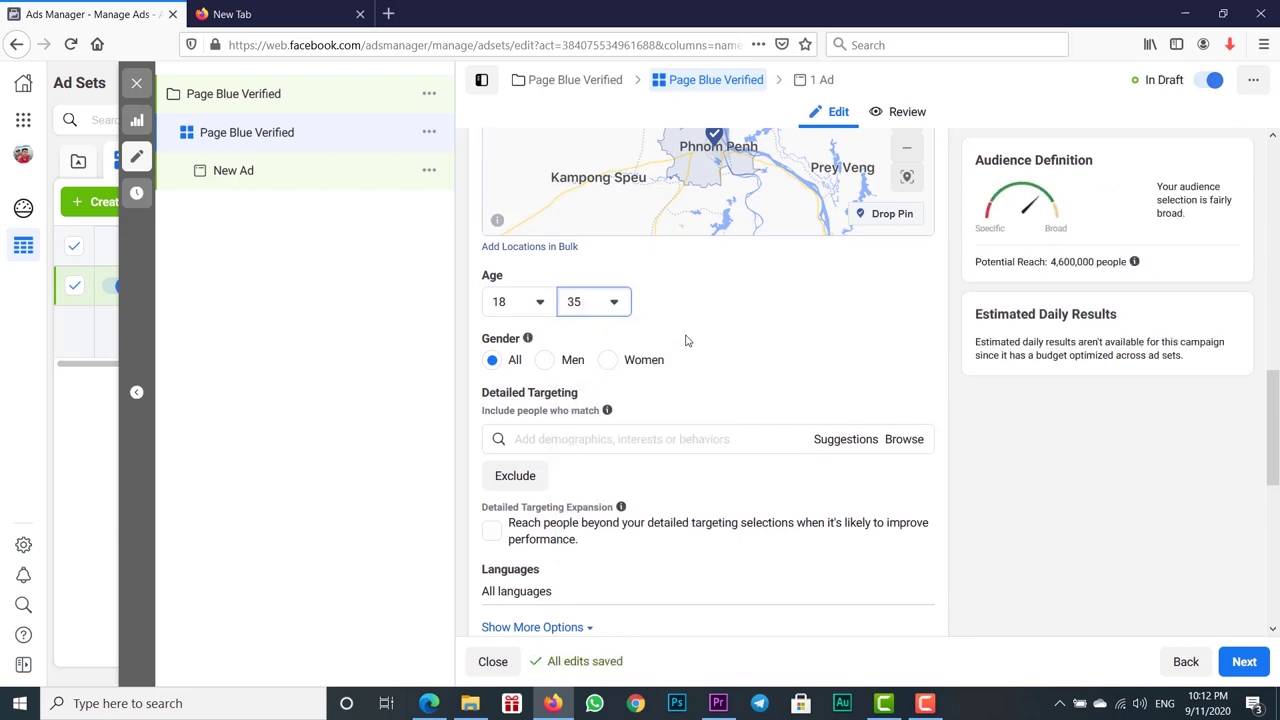
pyautogui.scroll(-1, 620, 320)
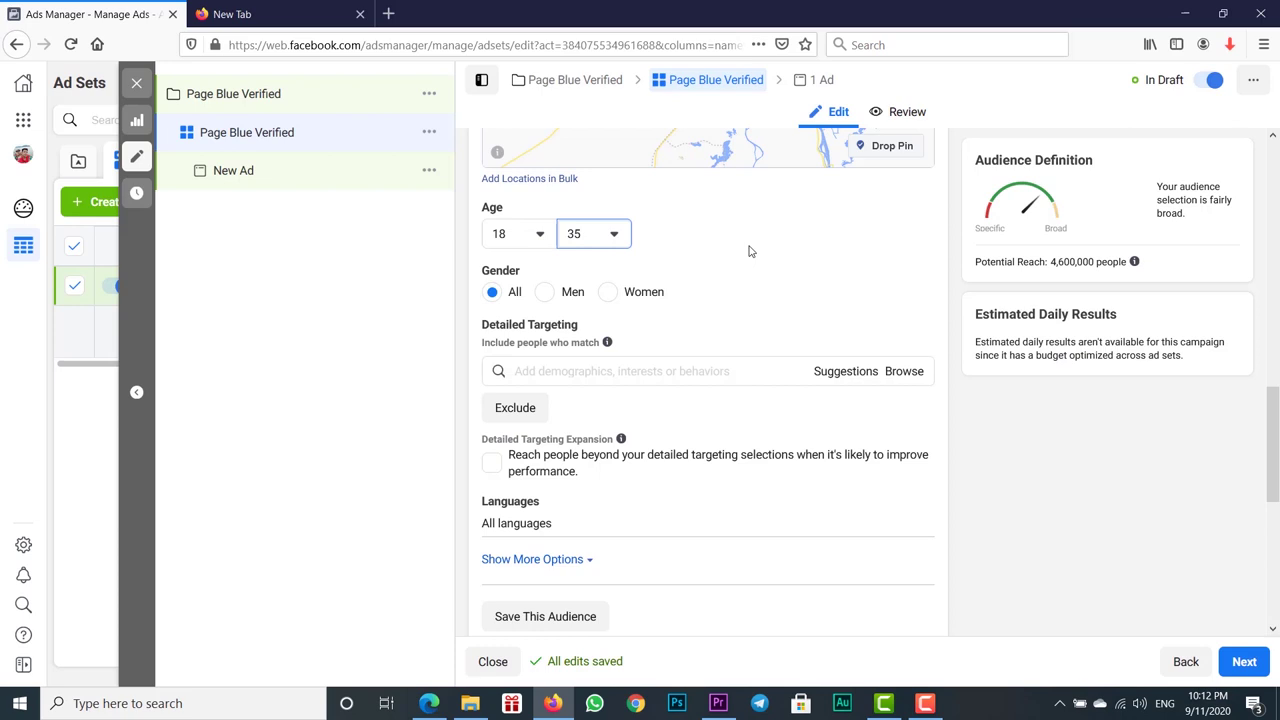
pyautogui.click(608, 293)
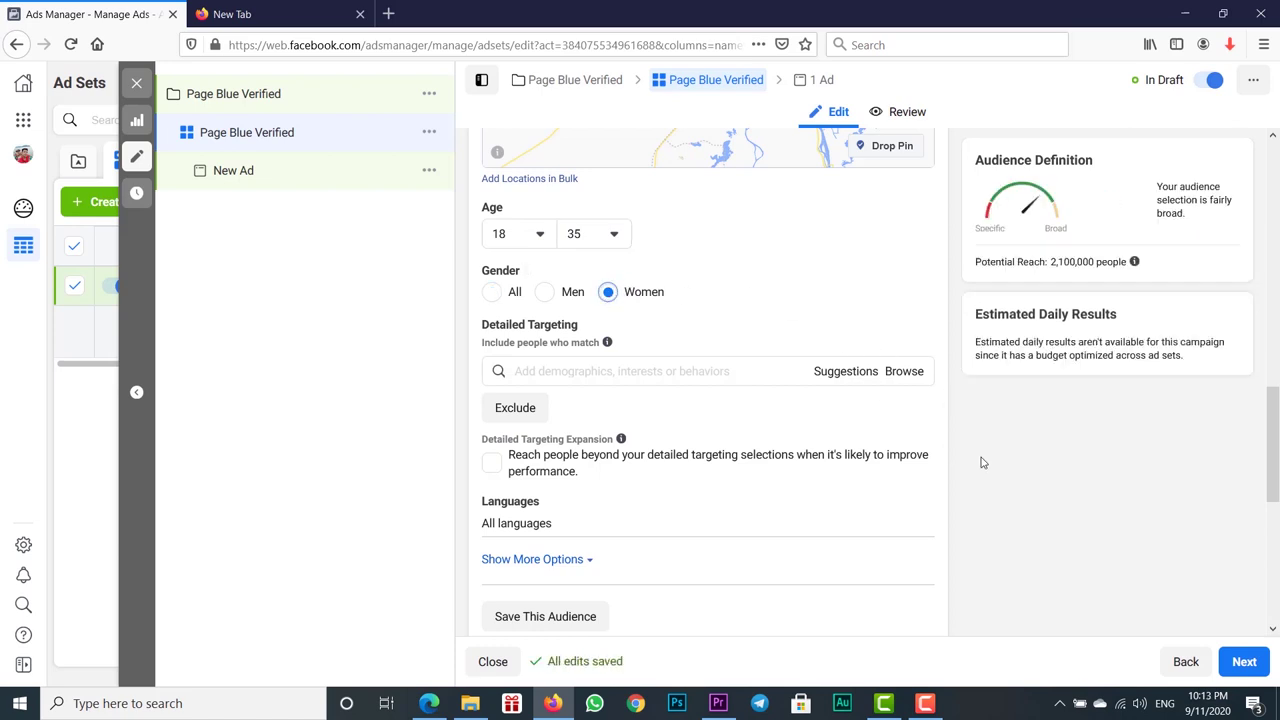
# Browse the detailed targeting options and examine the subcategories offered under Demographics.
pyautogui.scroll(-2, 1040, 482)
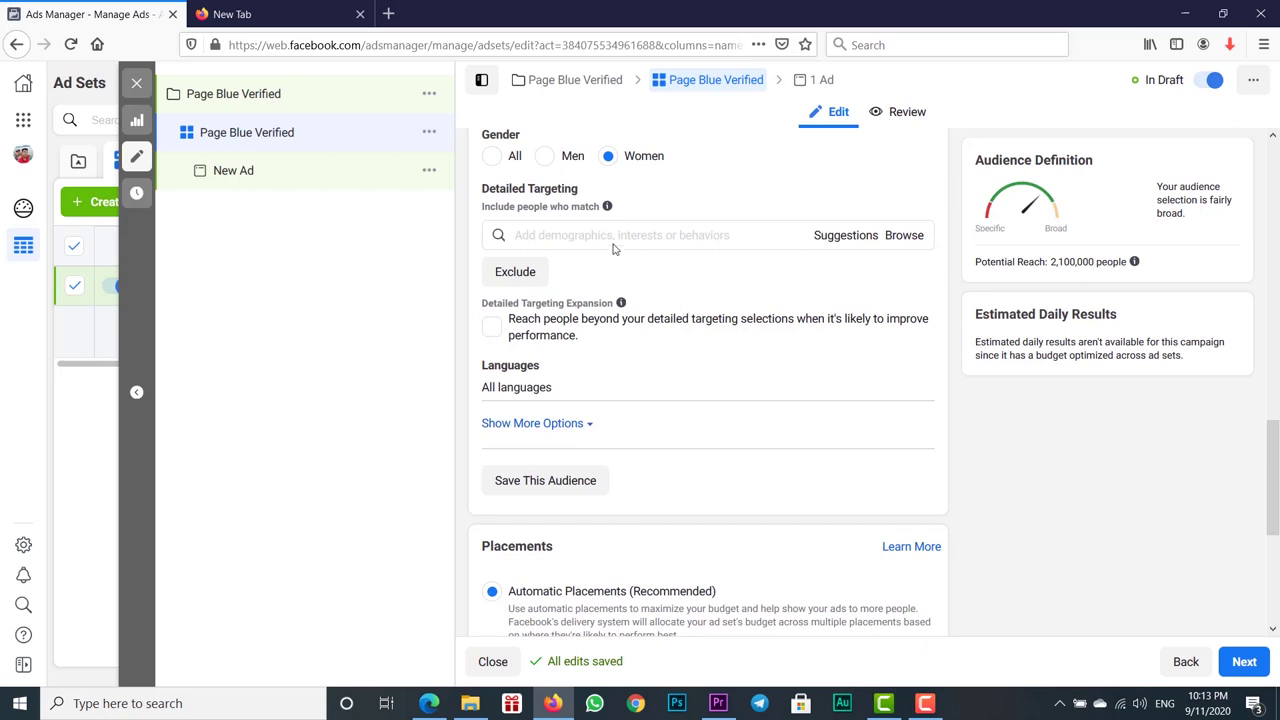
pyautogui.click(914, 238)
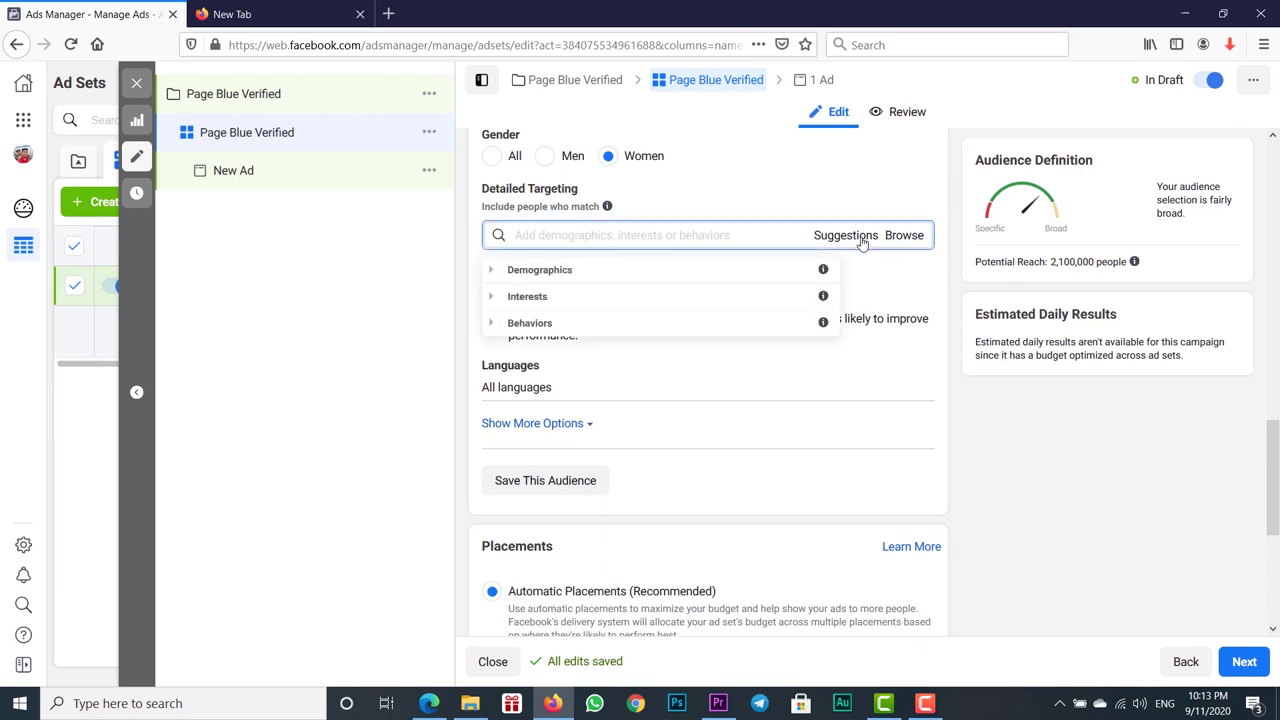
pyautogui.click(491, 272)
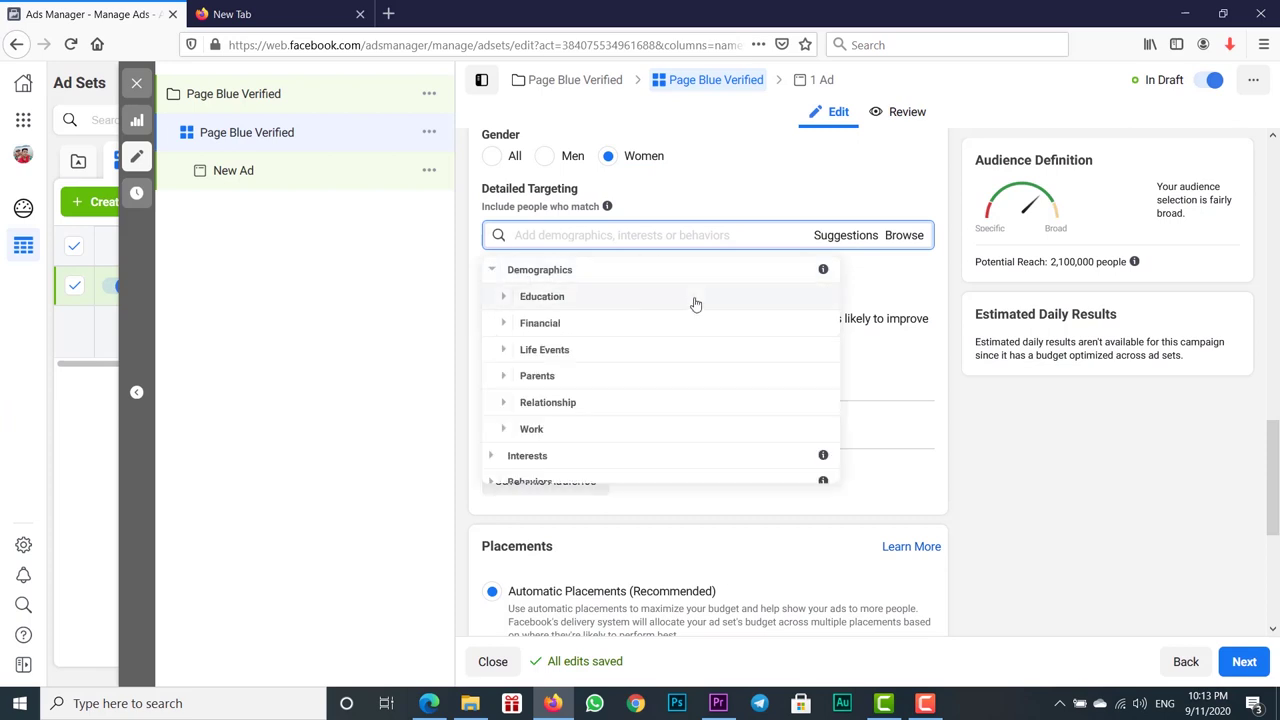
pyautogui.scroll(-2, 663, 354)
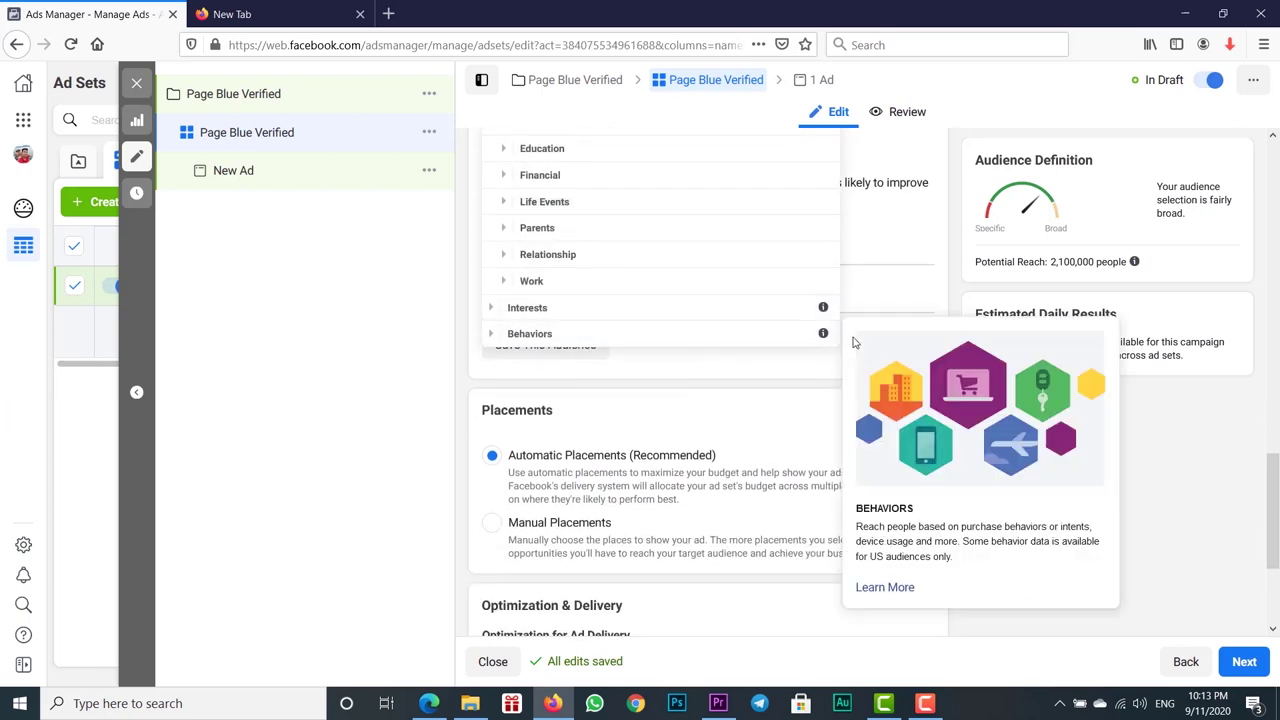
pyautogui.scroll(1, 720, 305)
pyautogui.scroll(1, 660, 298)
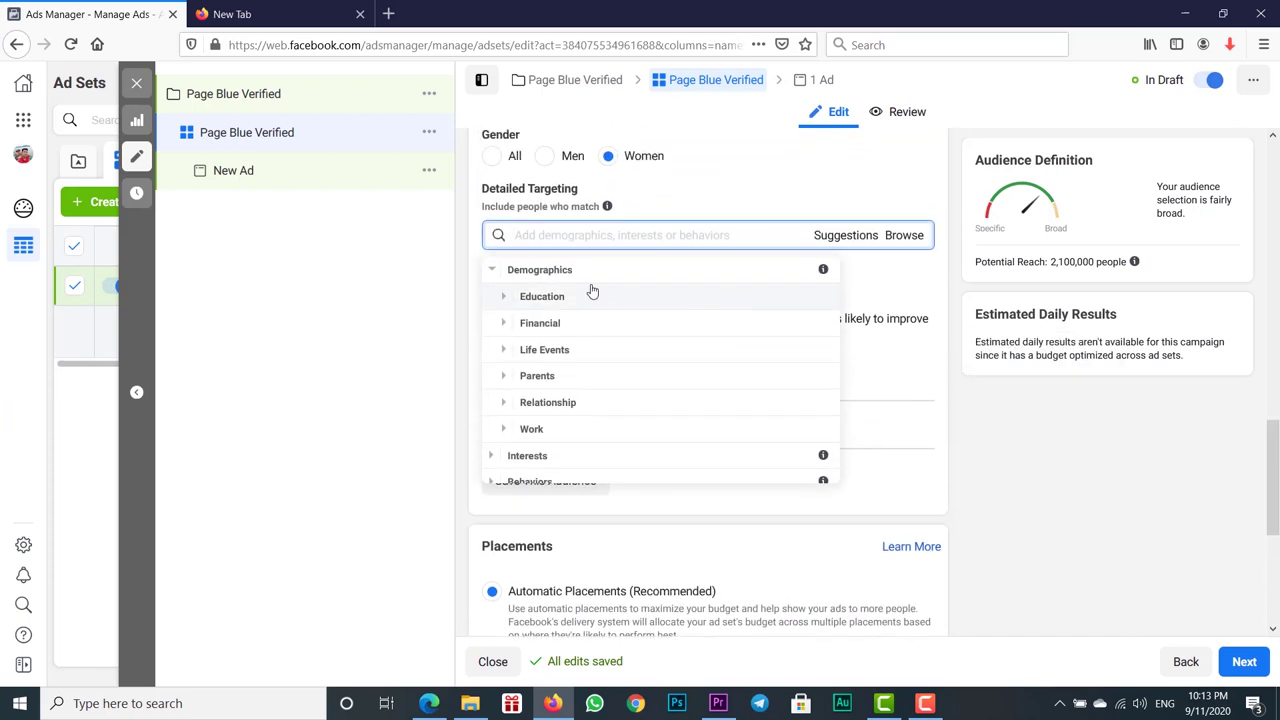
# Examine the detailed targeting subcategories offered under Interests and under Behaviors.
pyautogui.click(491, 269)
pyautogui.click(491, 296)
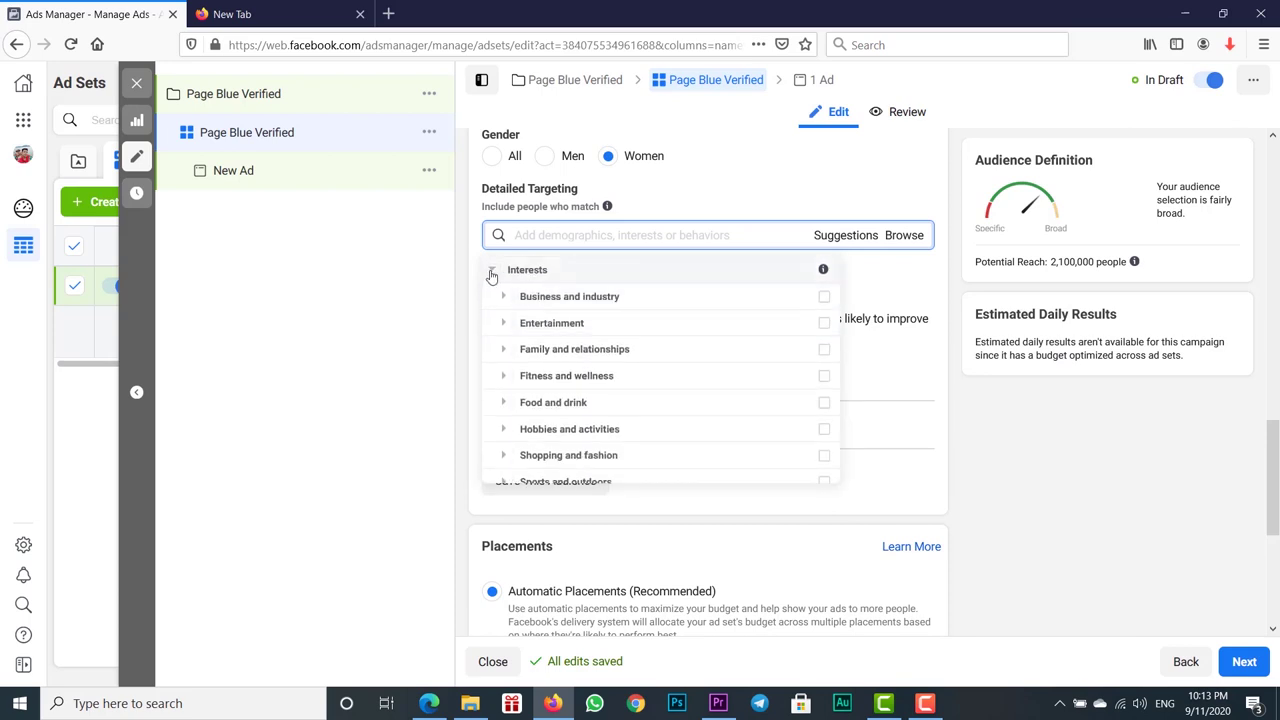
pyautogui.click(491, 270)
pyautogui.click(491, 323)
pyautogui.scroll(-1, 669, 369)
pyautogui.scroll(1, 800, 385)
pyautogui.scroll(1, 700, 385)
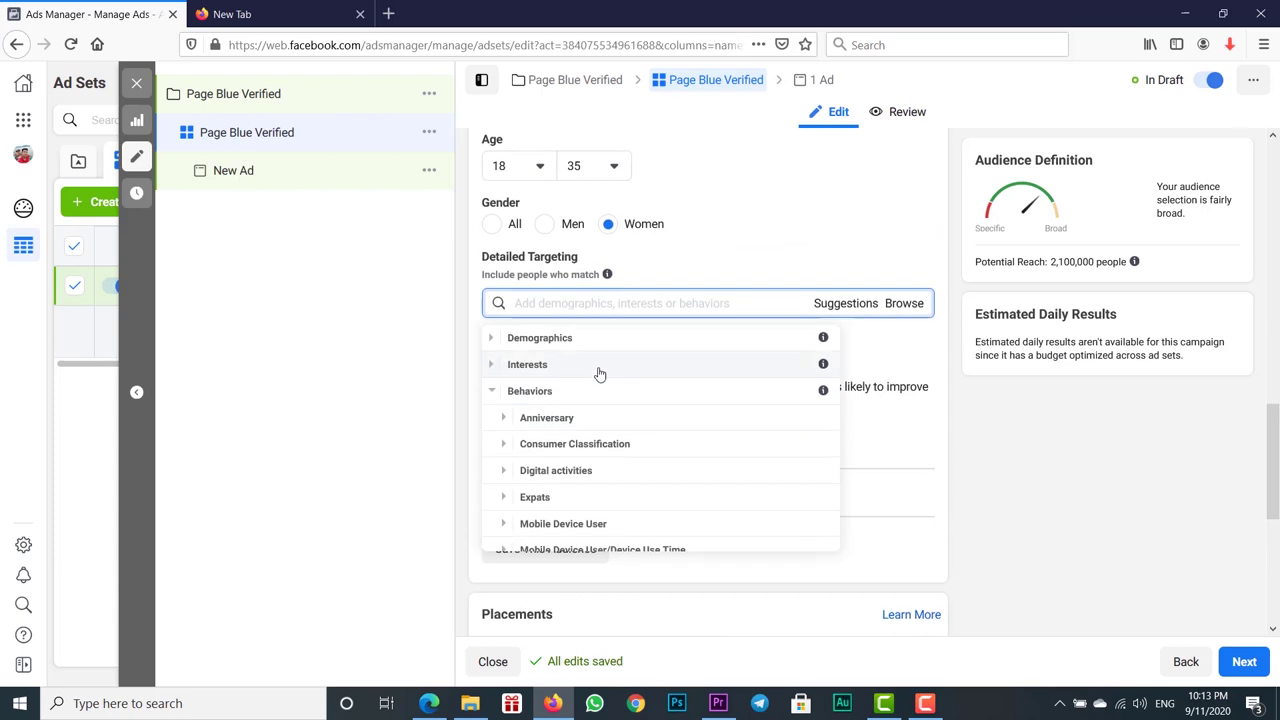
# Review the Demographics and Interests targeting subcategories once more, and close the browse list without selecting any.
pyautogui.click(491, 341)
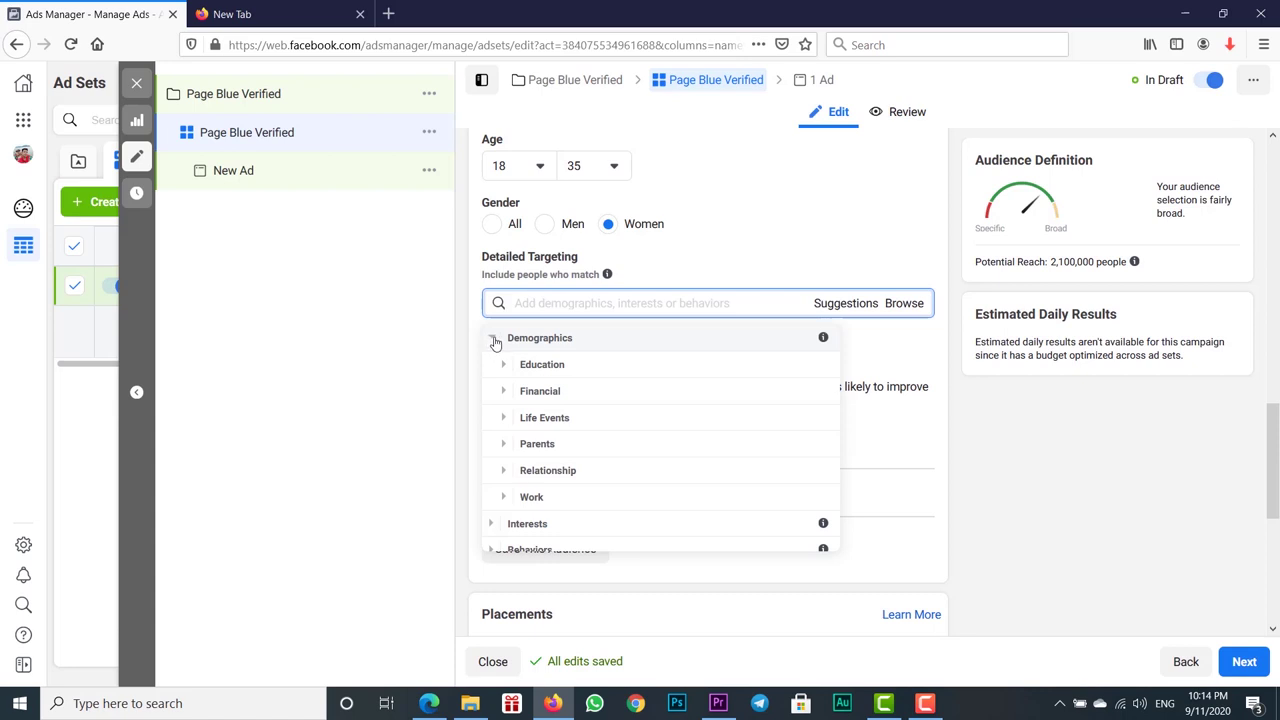
pyautogui.click(757, 250)
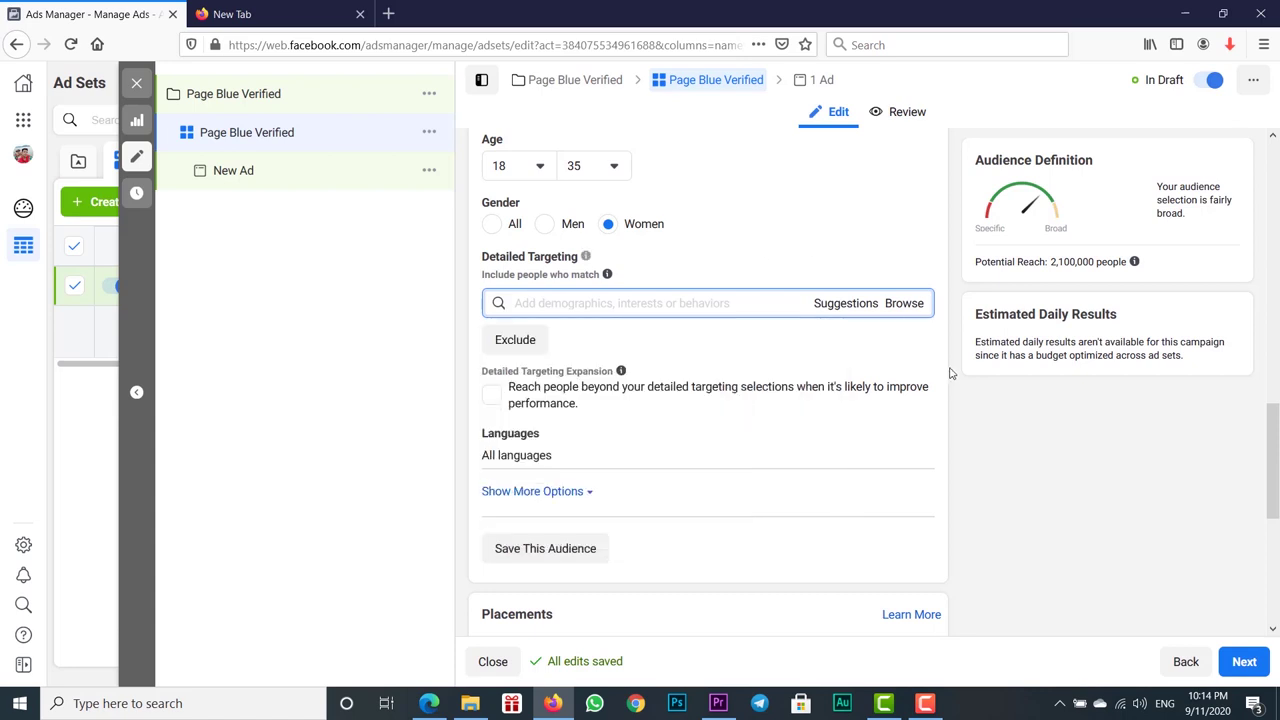
pyautogui.click(906, 304)
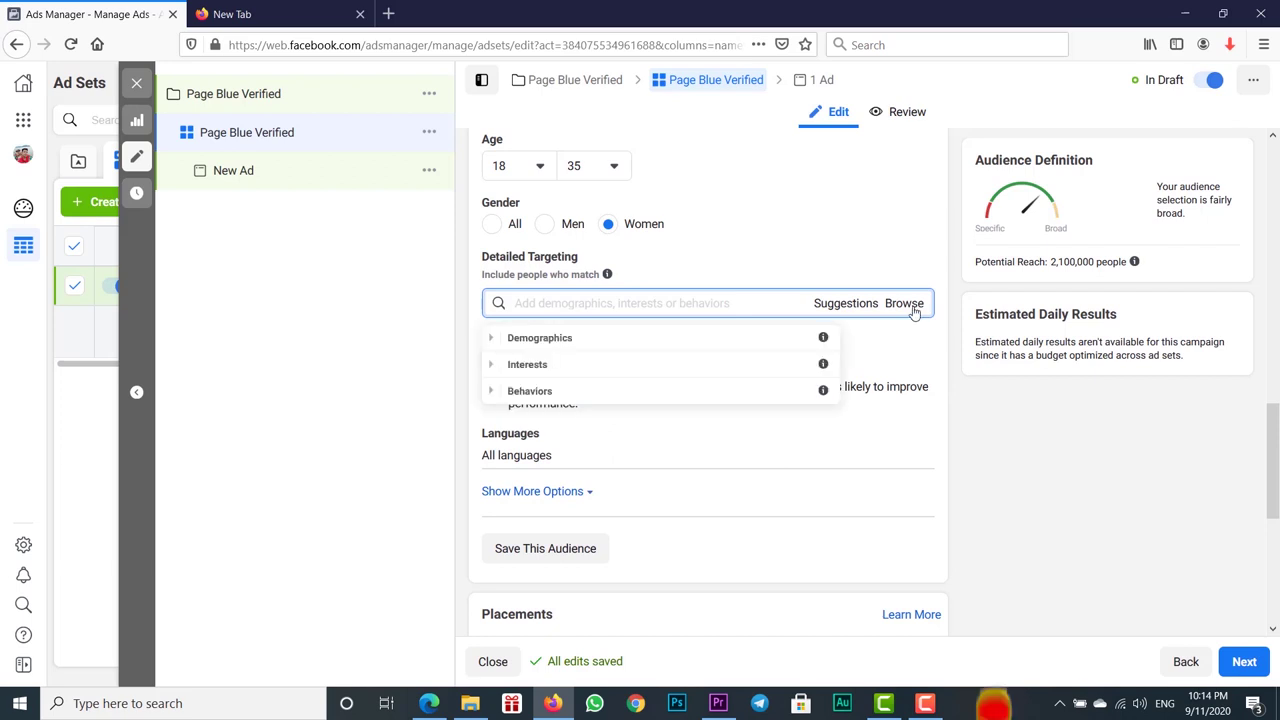
pyautogui.click(495, 338)
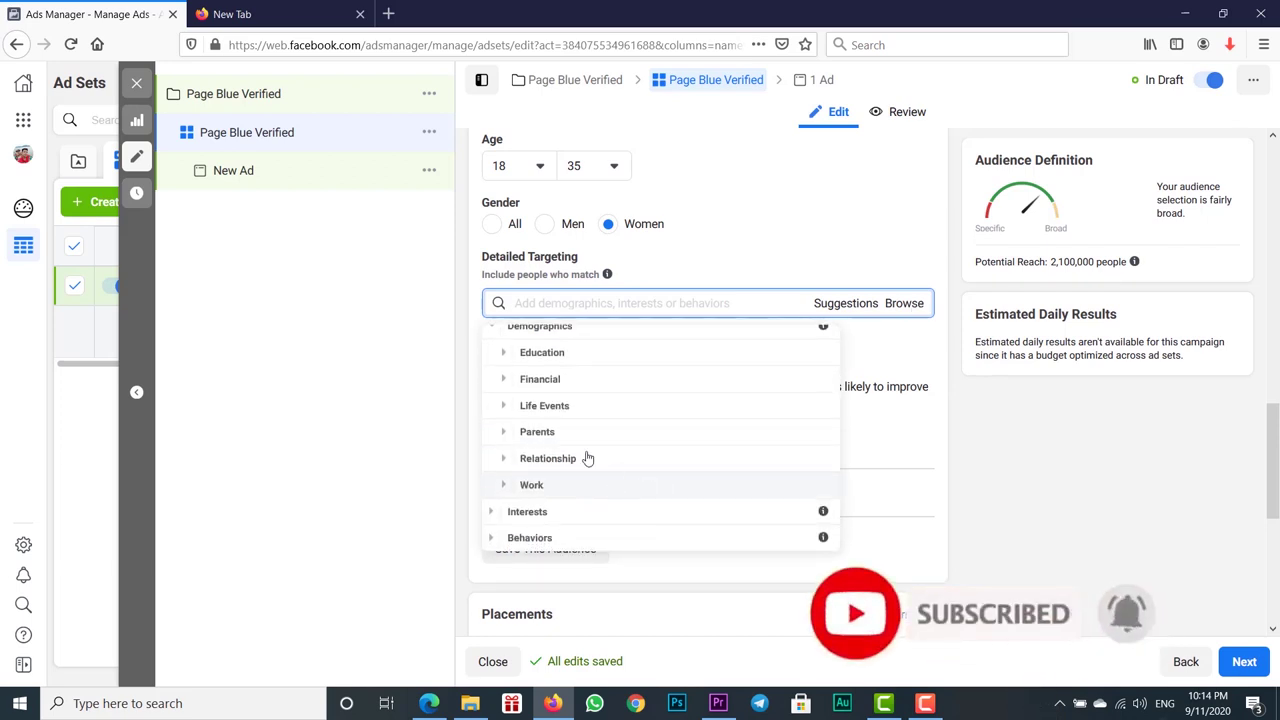
pyautogui.click(492, 339)
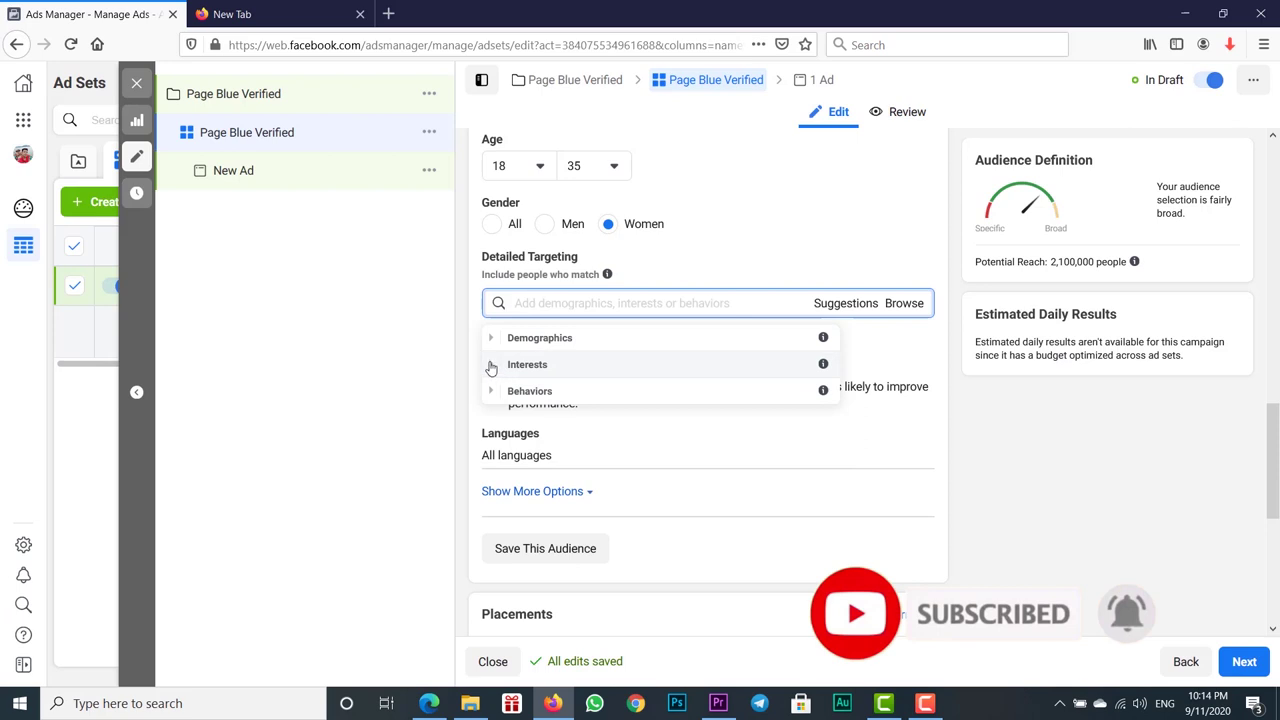
pyautogui.click(491, 365)
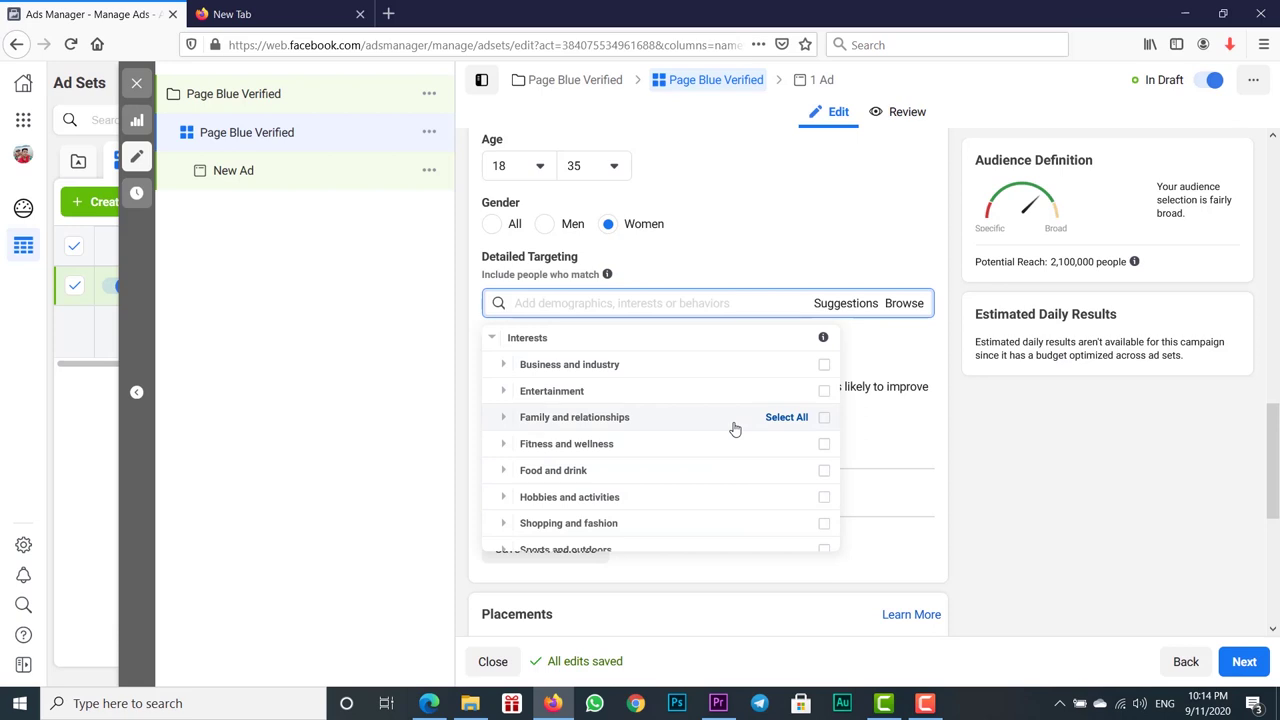
pyautogui.click(906, 307)
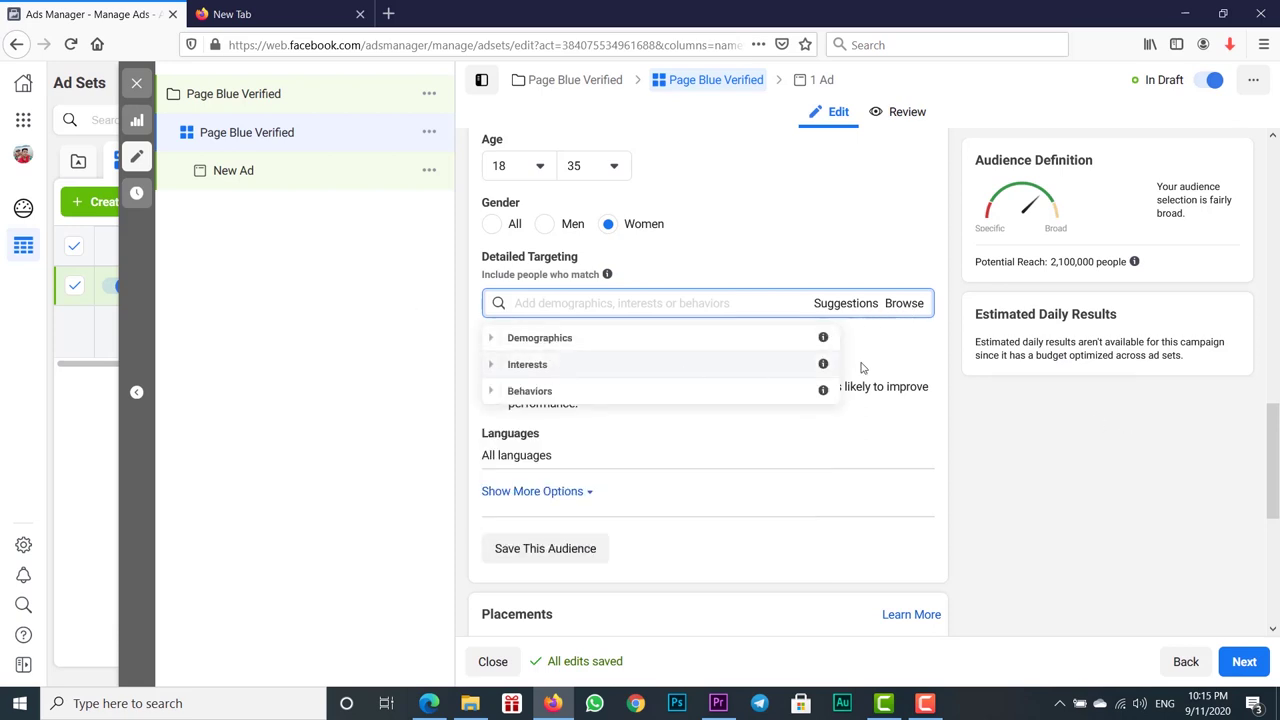
pyautogui.click(1088, 486)
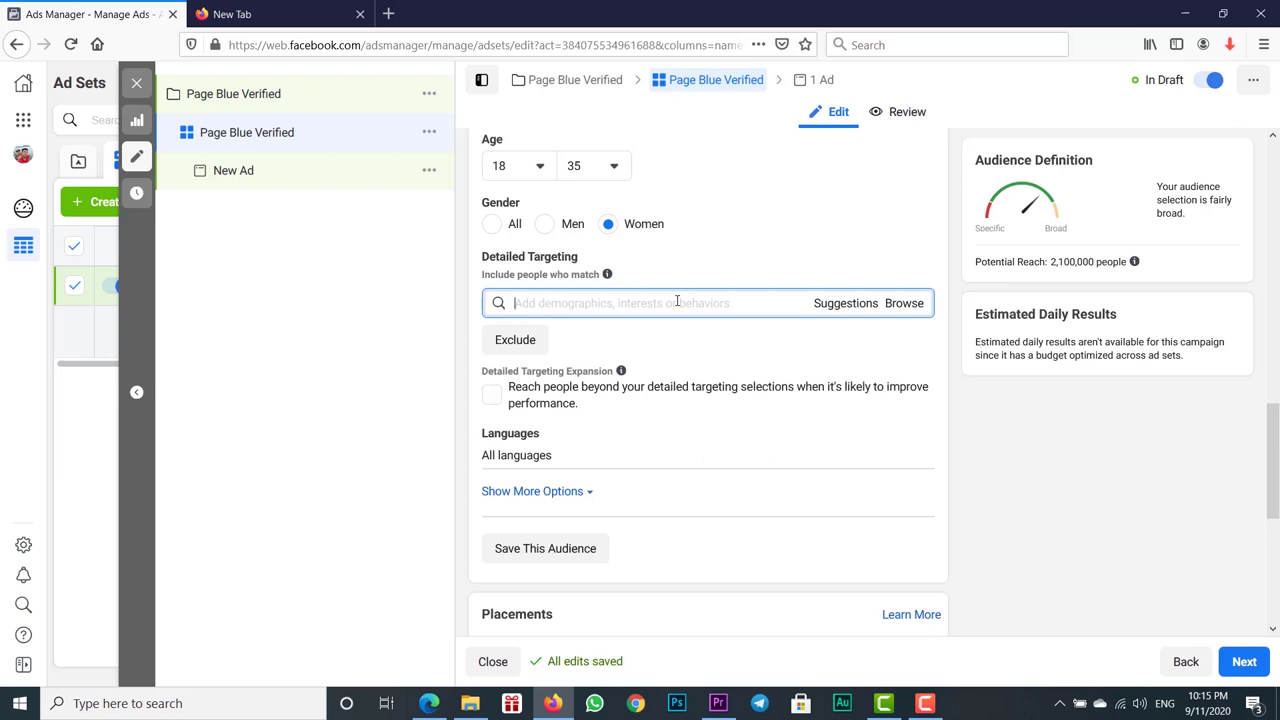
# Add the Online shopping interest and the Engaged Shoppers purchase behavior to the audience's detailed targeting.
pyautogui.write('o')
pyautogui.press('BackSpace')
pyautogui.write('online Shopi')
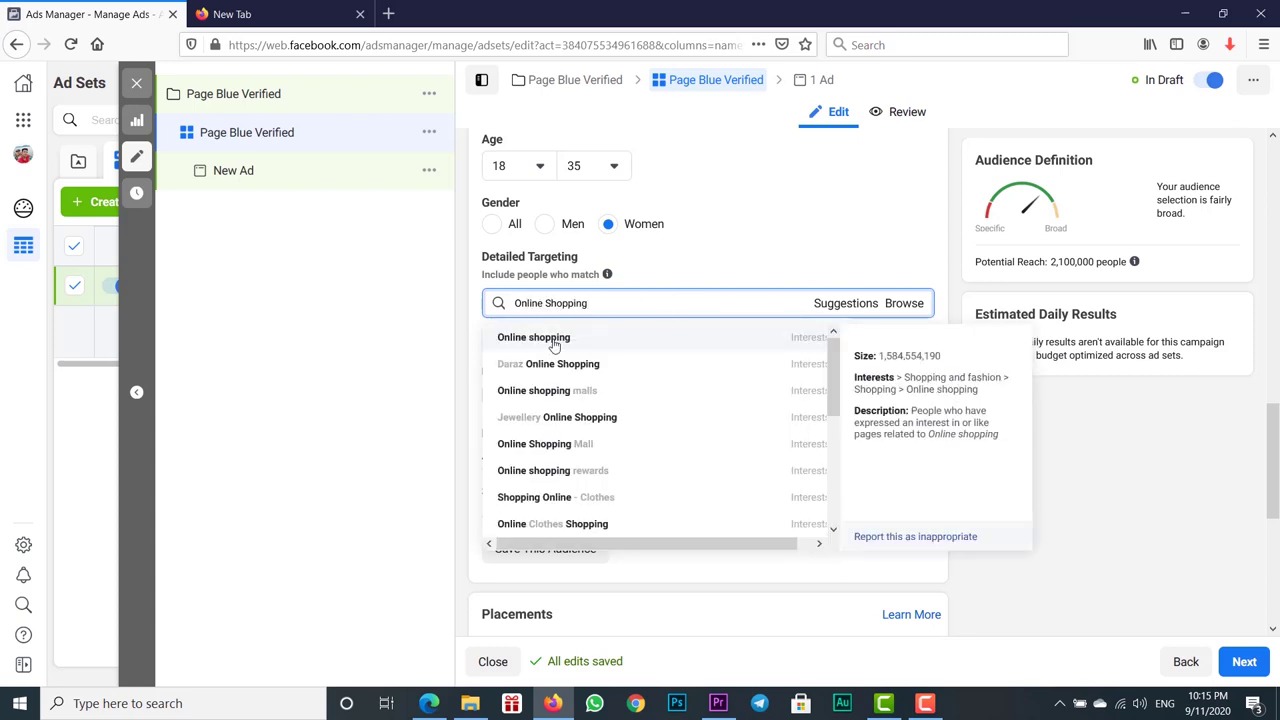
pyautogui.click(590, 337)
pyautogui.write('Engage')
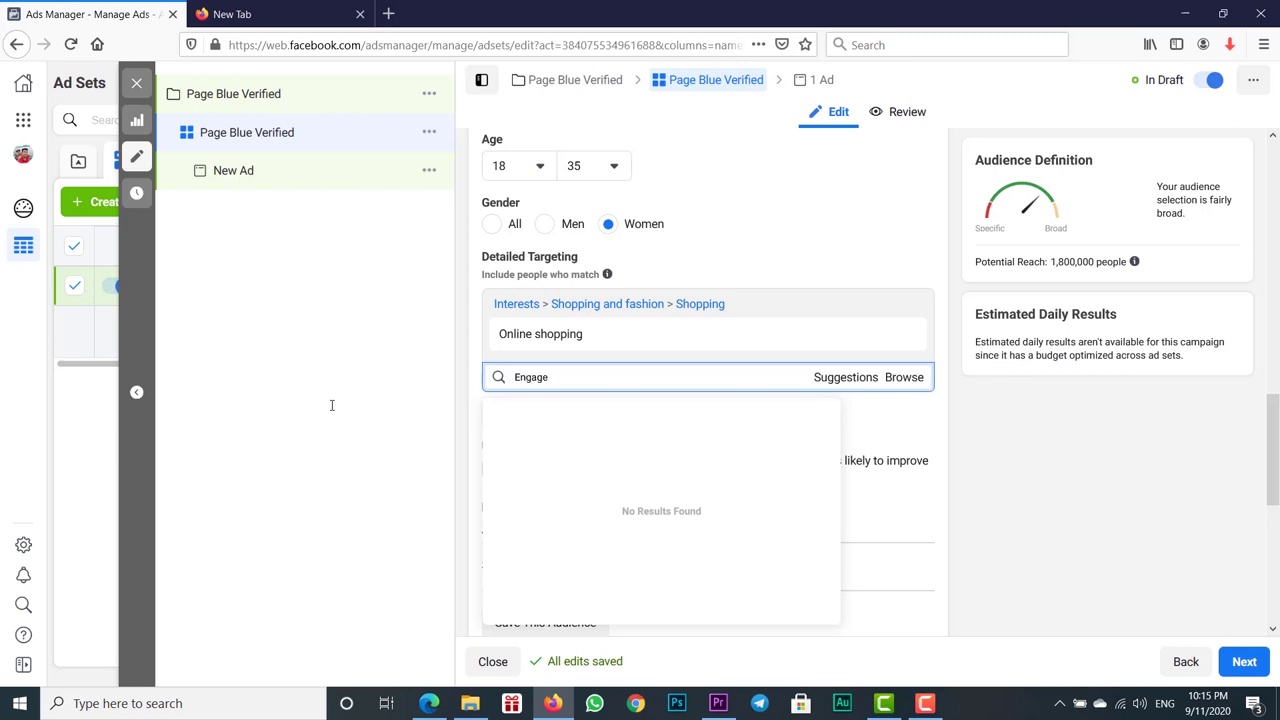
pyautogui.click(563, 491)
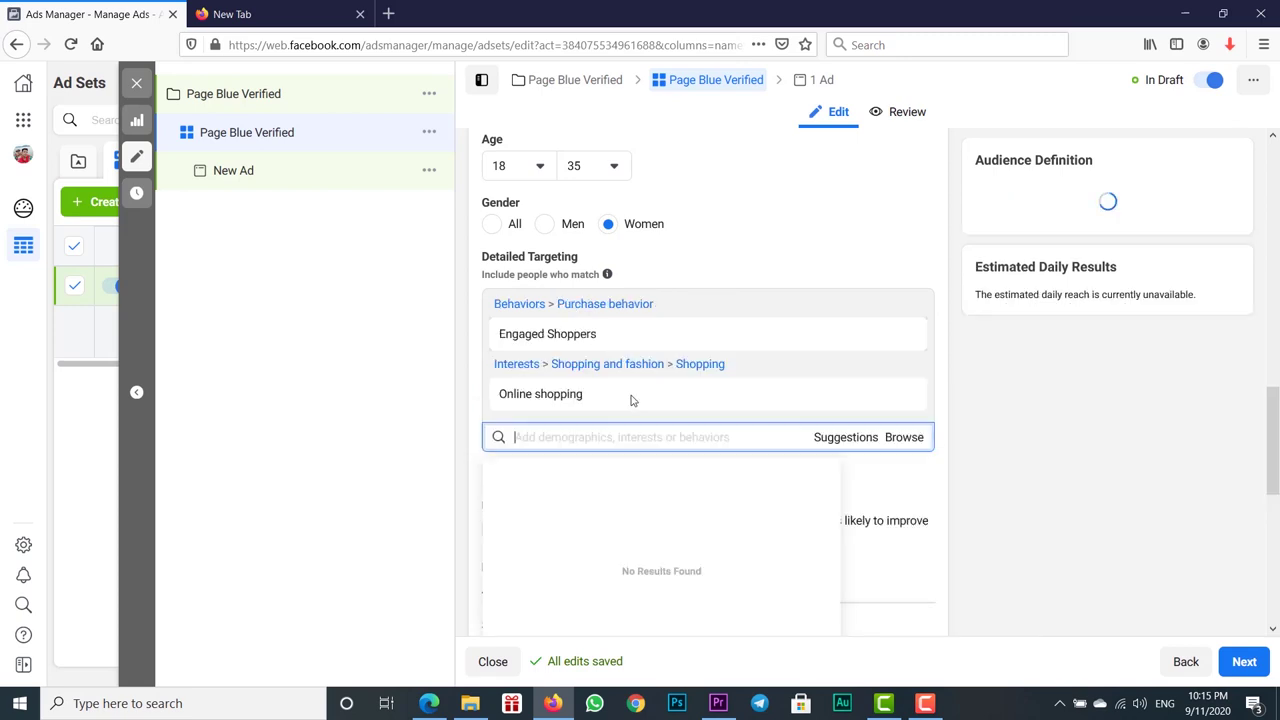
# Add the E-commerce and Health care interests to the audience's detailed targeting.
pyautogui.write('E')
pyautogui.press('BackSpace')
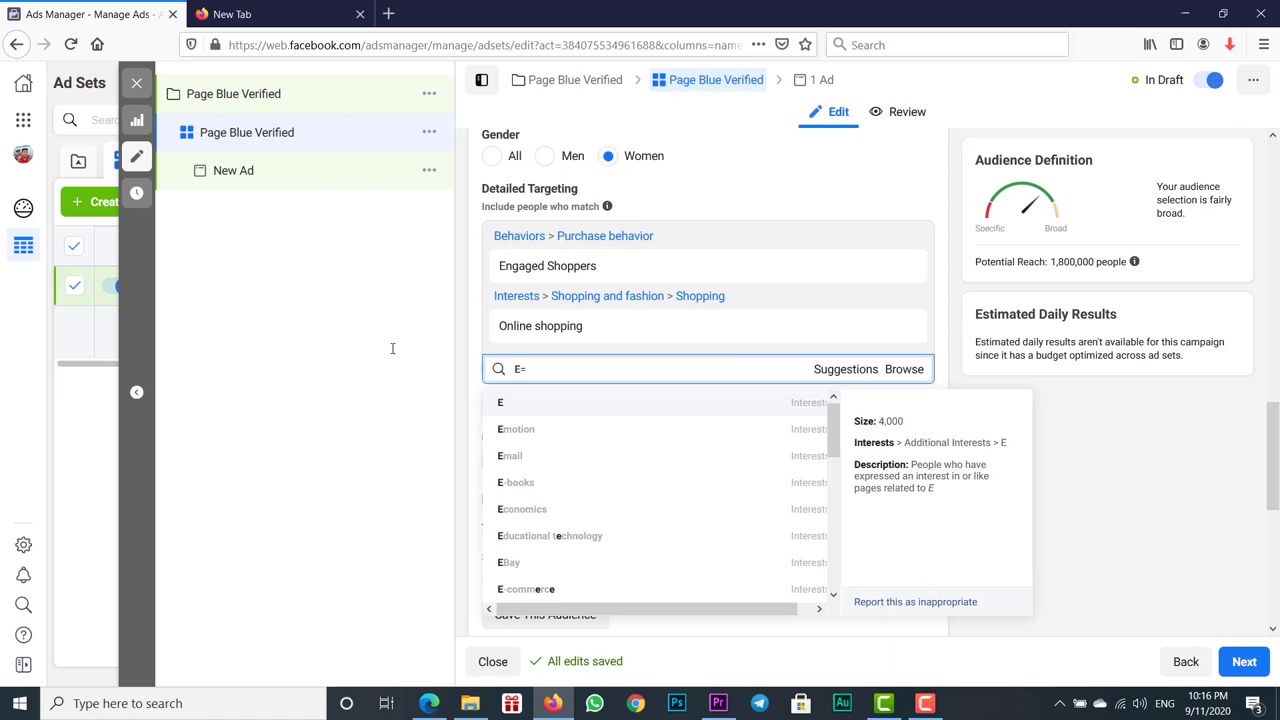
pyautogui.write('-commerce')
pyautogui.click(557, 405)
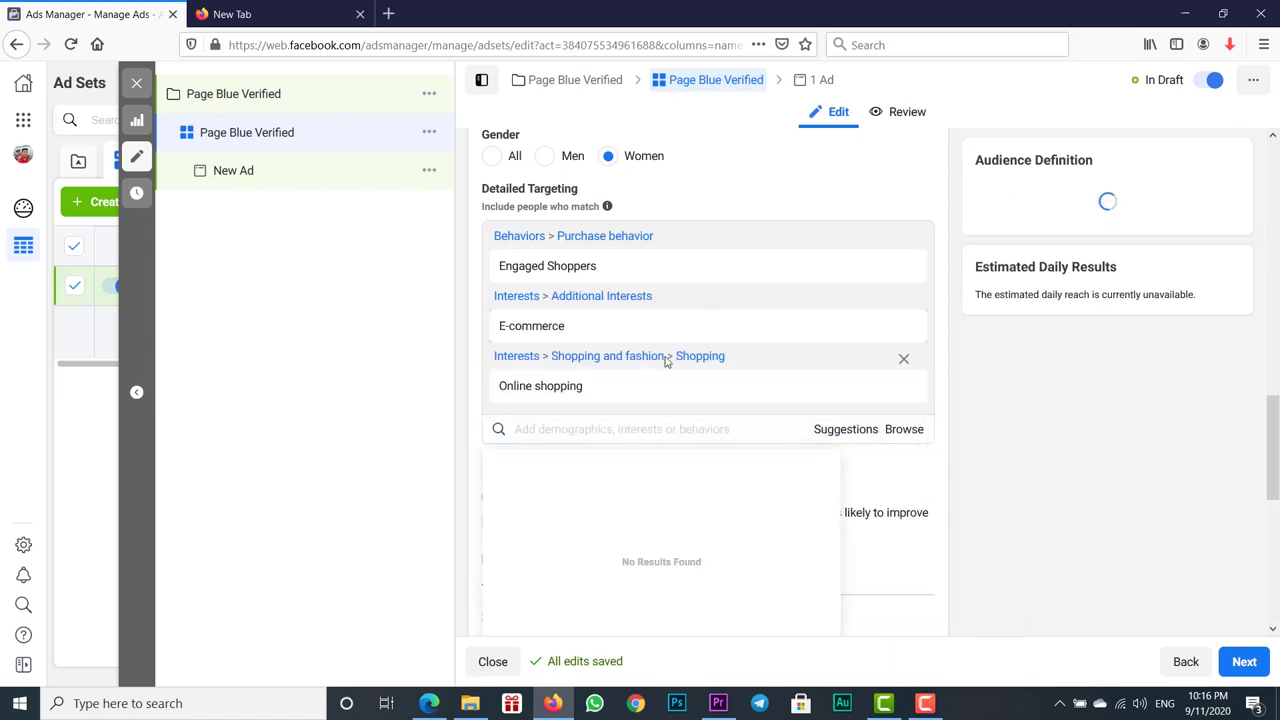
pyautogui.write('Heal')
pyautogui.click(543, 398)
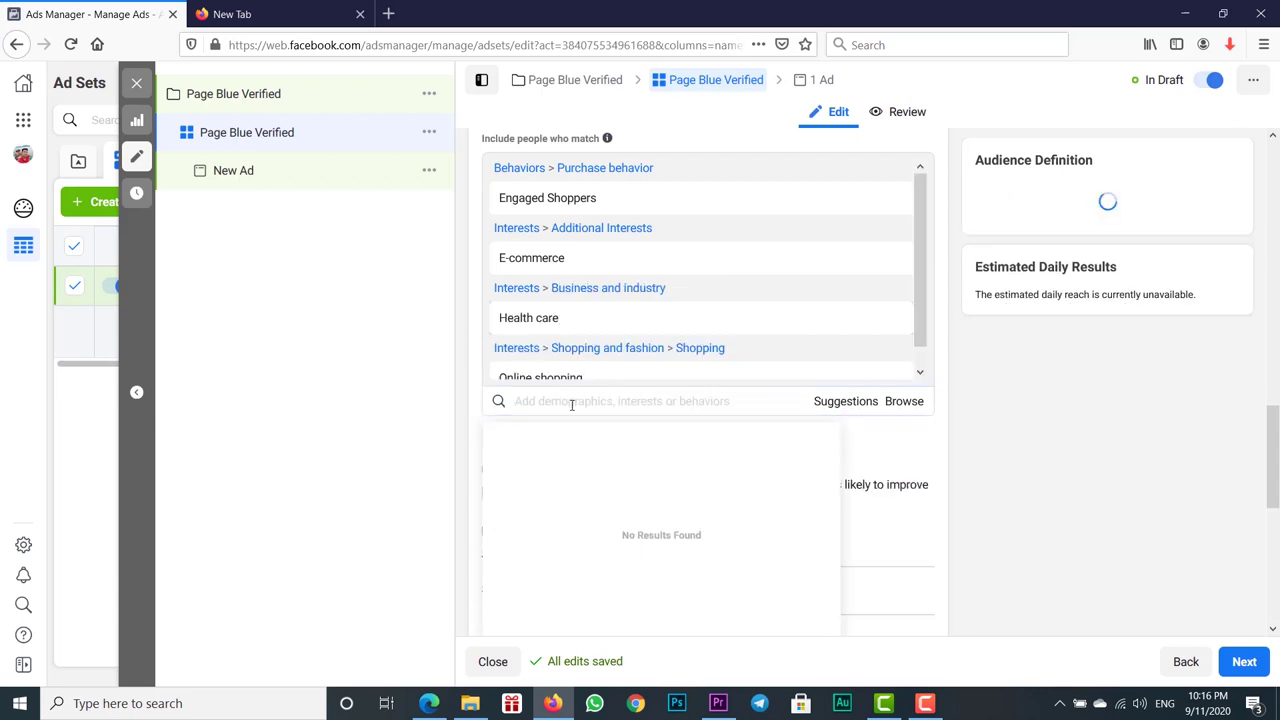
# Add the additional interest Beauty and the field of study Skin Care to the detailed targeting.
pyautogui.scroll(-1, 683, 309)
pyautogui.click(646, 400)
pyautogui.write('Beaut')
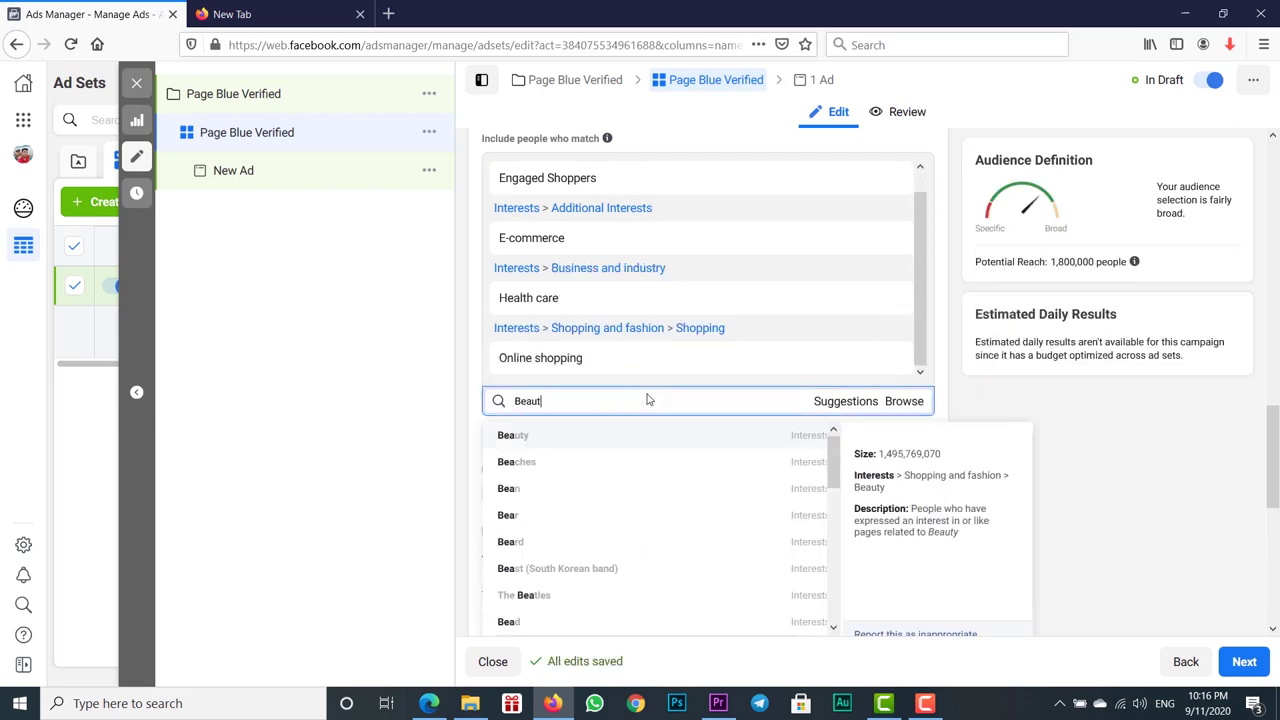
pyautogui.write('y')
pyautogui.click(533, 440)
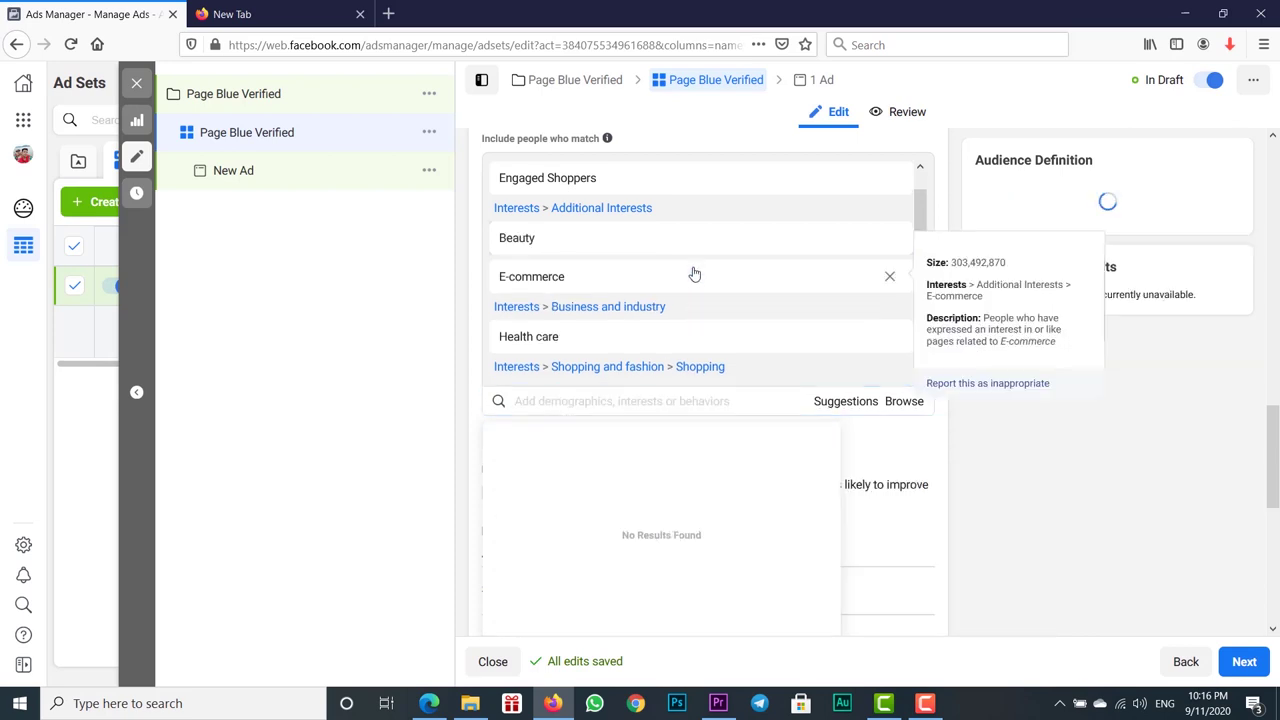
pyautogui.write('skin Care')
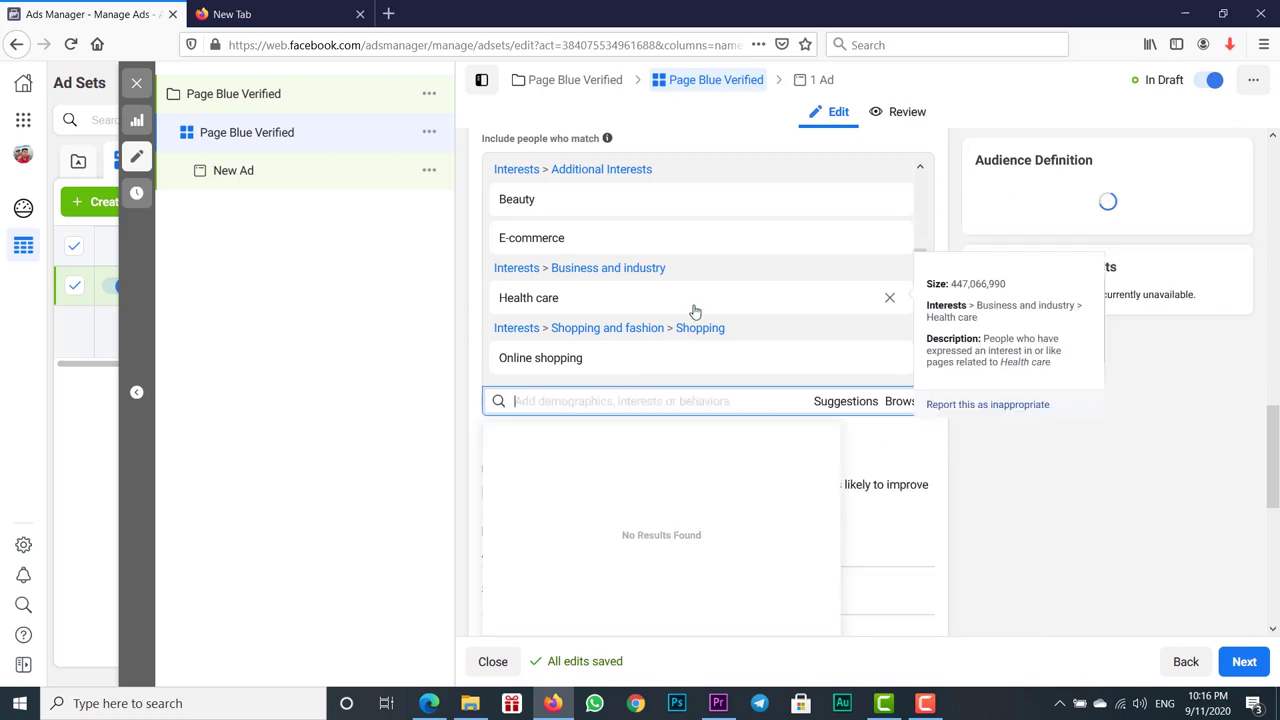
# Add the Digital marketing interest and the Online-Marketing field of study to the detailed targeting.
pyautogui.scroll(1, 694, 311)
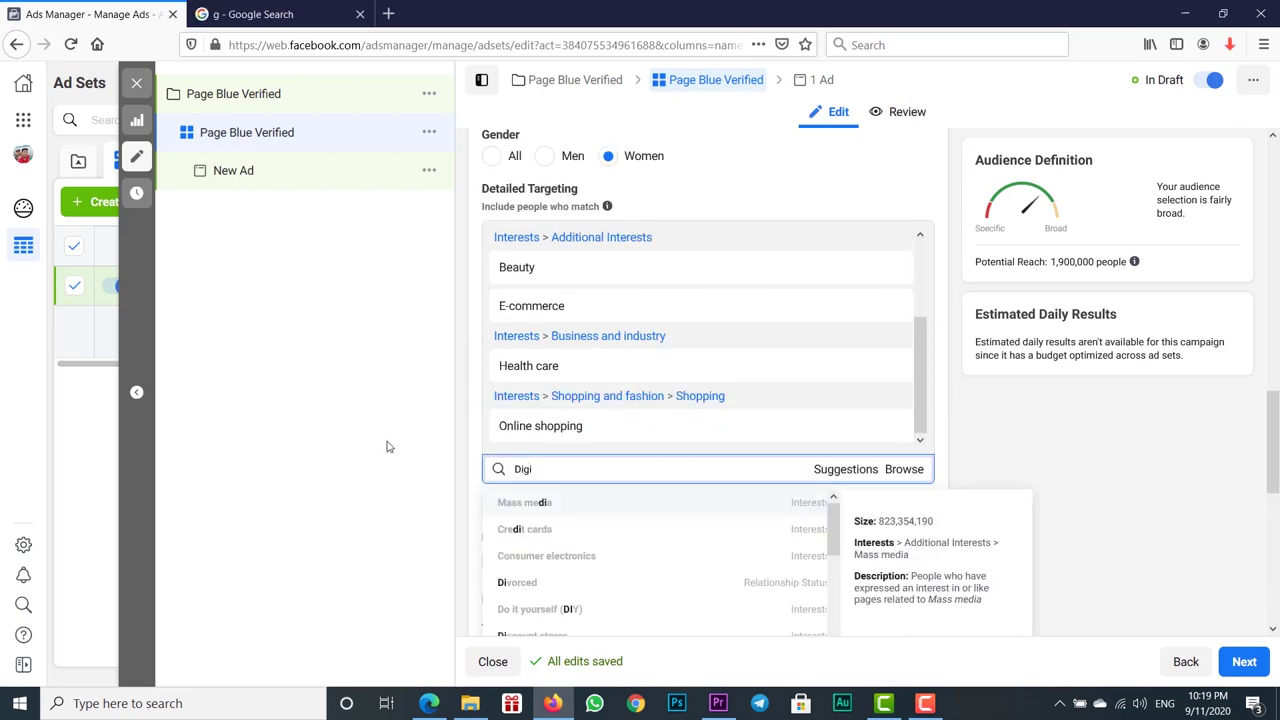
pyautogui.write('ar')
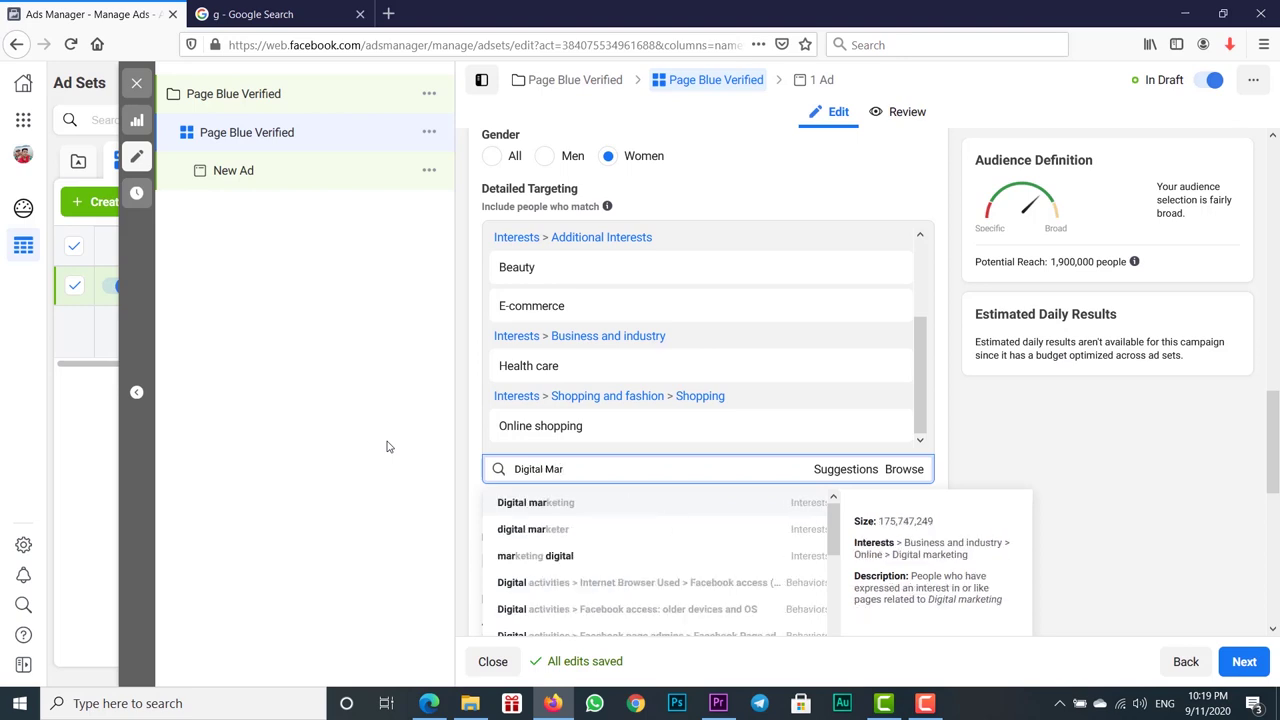
pyautogui.click(545, 502)
pyautogui.scroll(-2, 791, 331)
pyautogui.write('o')
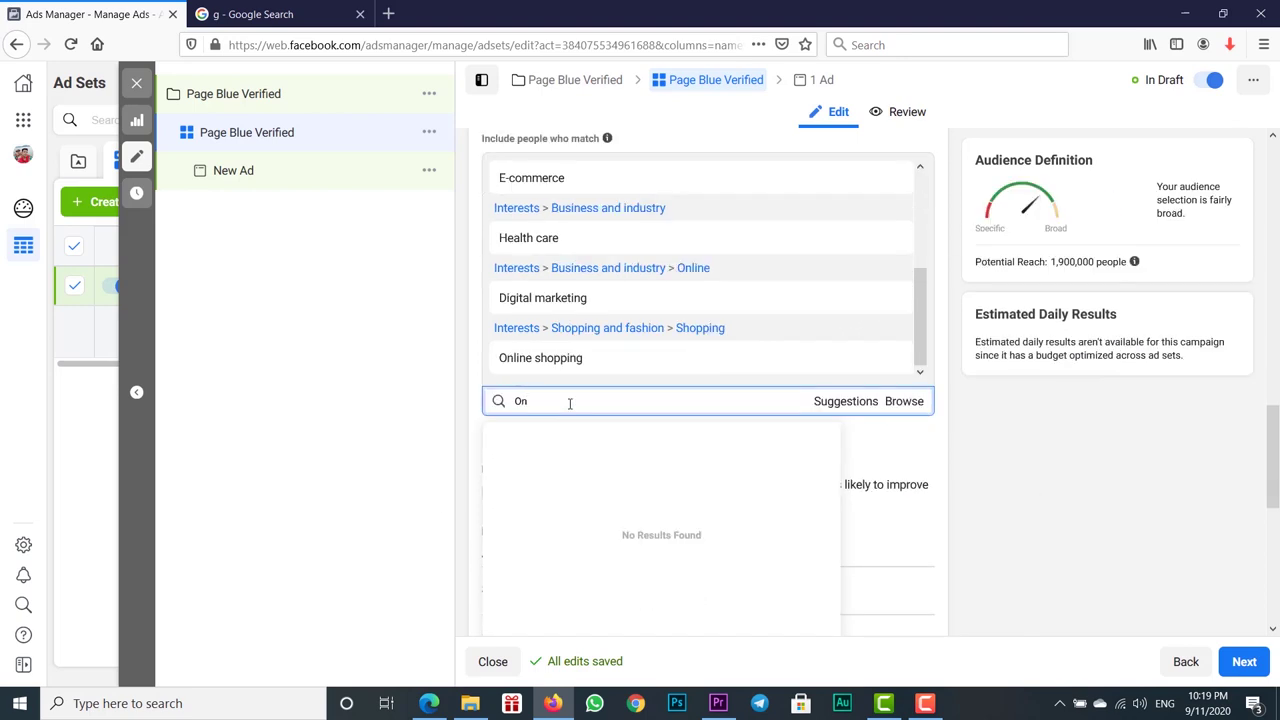
pyautogui.write('nline Marketing')
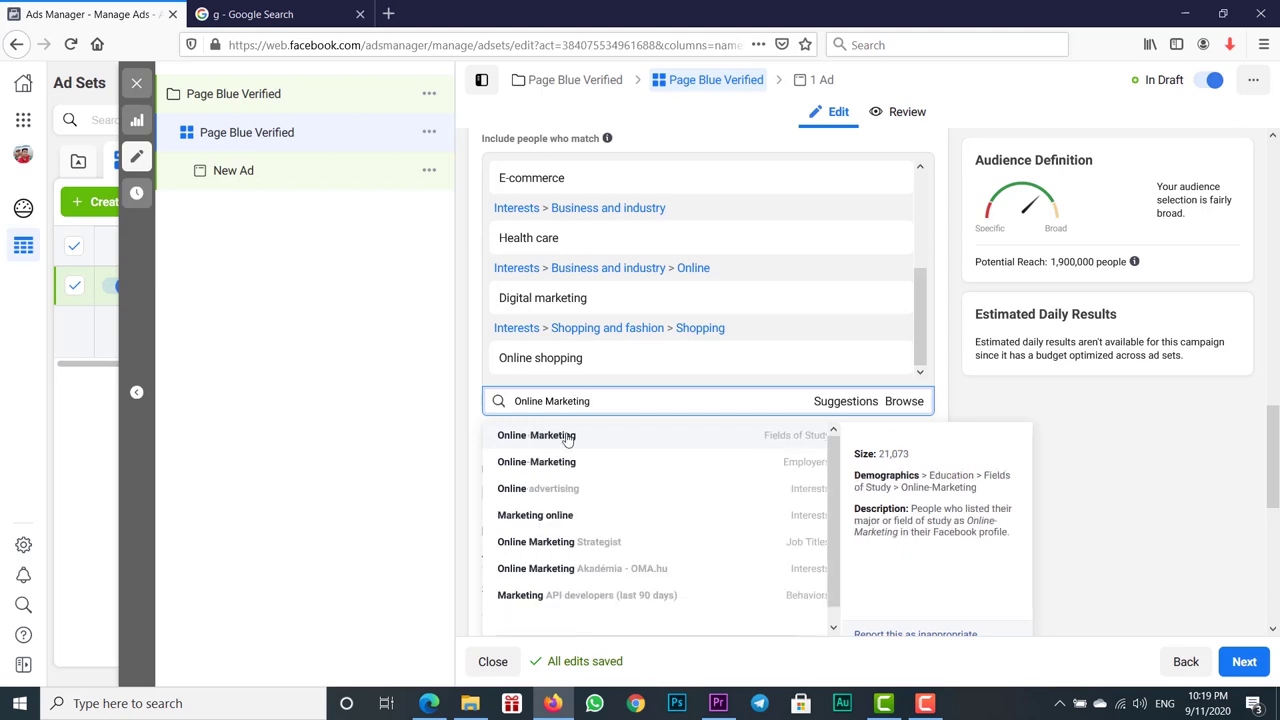
pyautogui.click(566, 439)
# Search detailed targeting for "Facebook page admin" and add the Facebook Page admins behavior.
pyautogui.write('Facebook')
pyautogui.hotkey('ctrl', 'a')
pyautogui.write('Facebook pag')
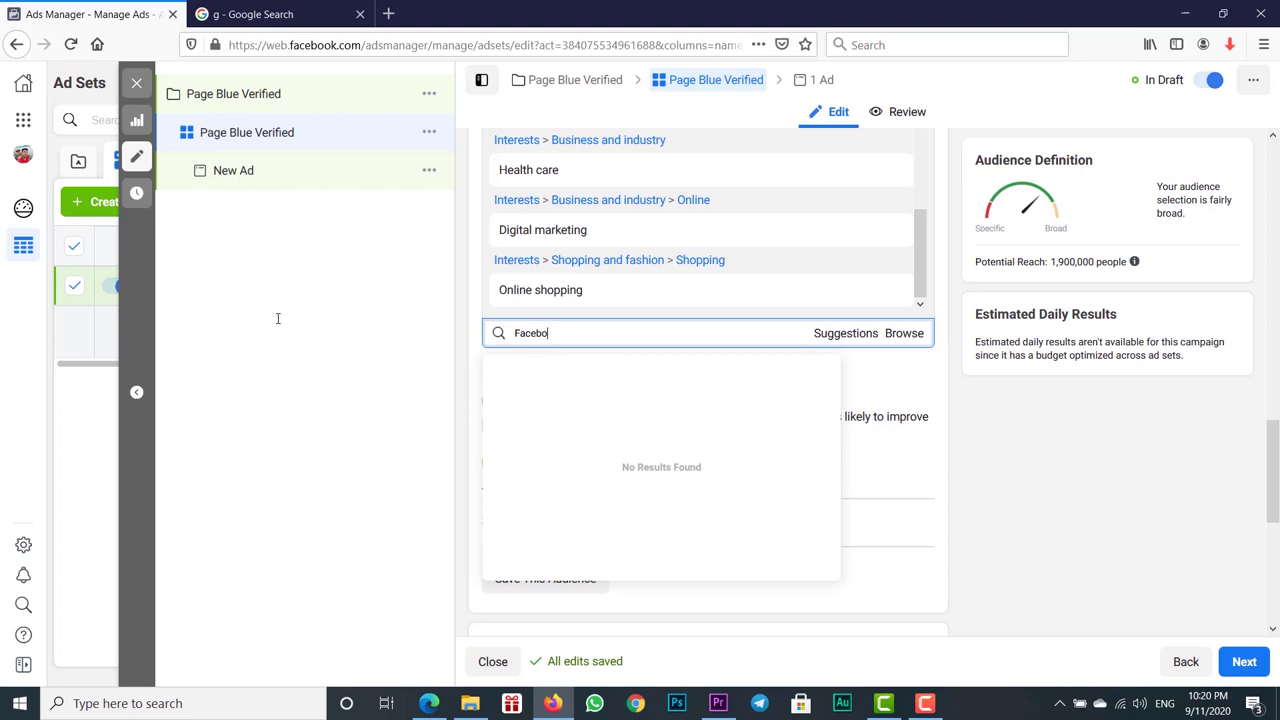
pyautogui.write('e admin')
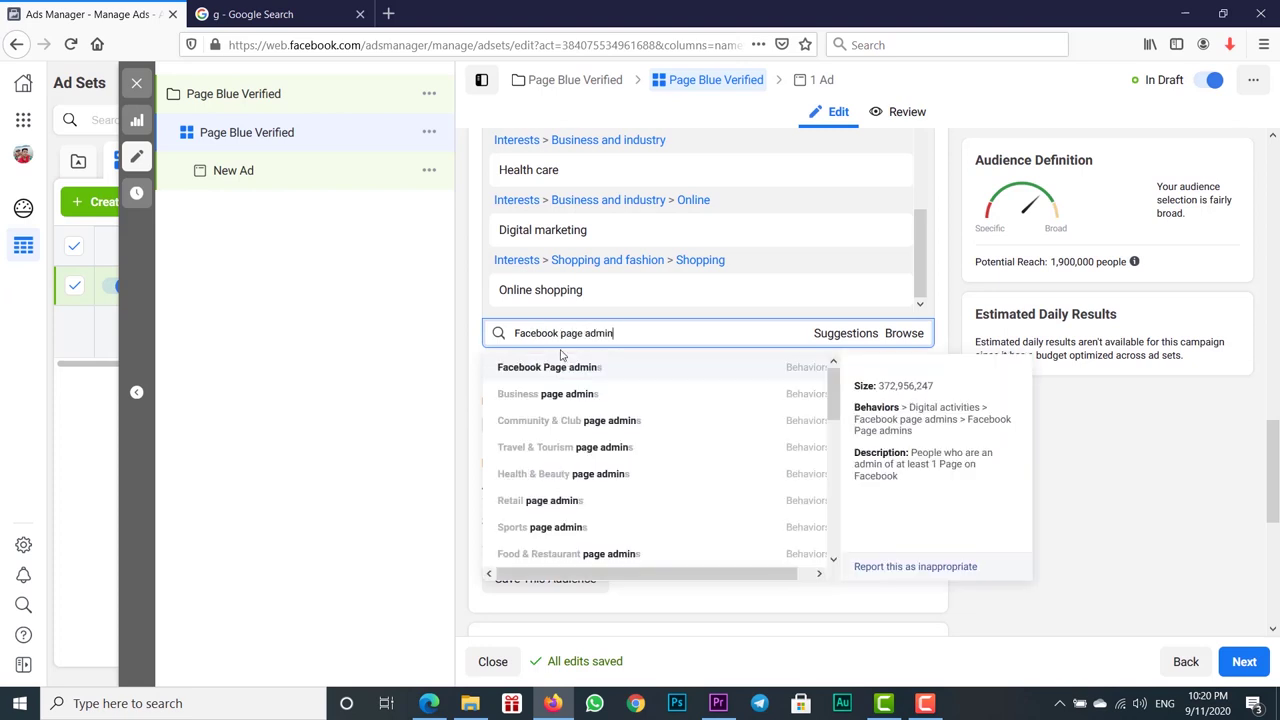
pyautogui.click(603, 366)
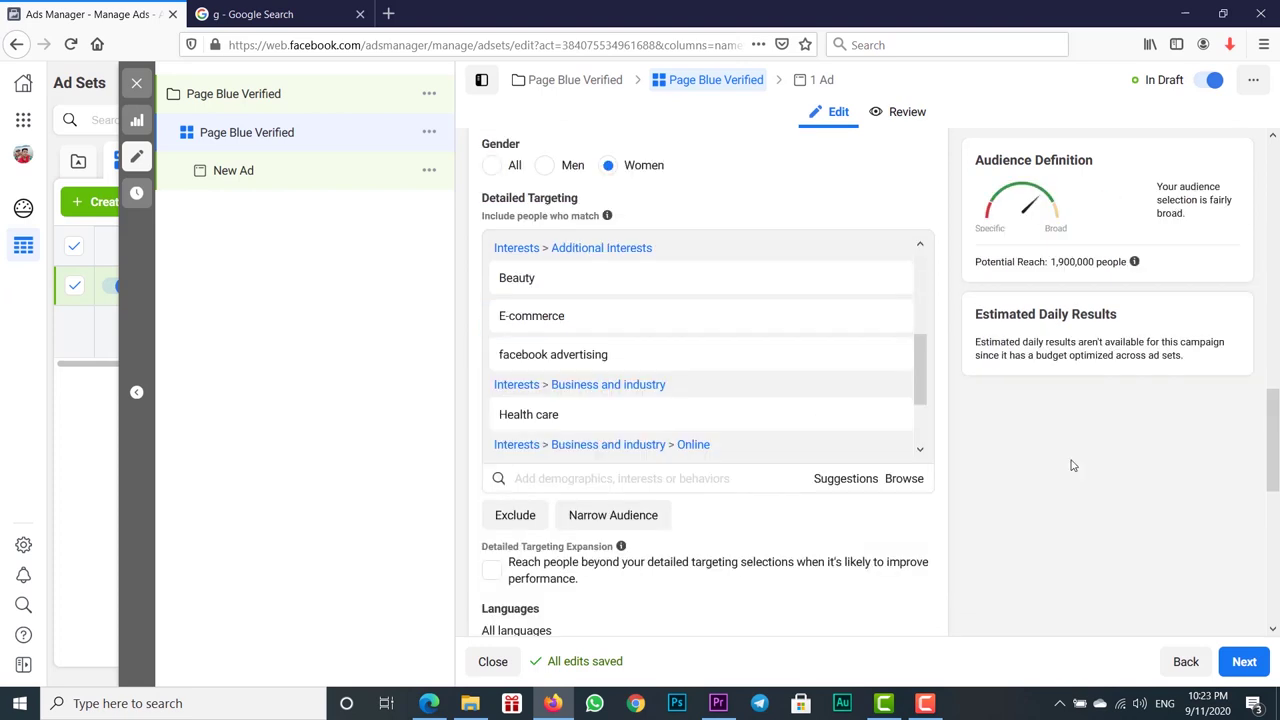
# Review the full list of demographics, interests and behaviors included in the audience's detailed targeting.
pyautogui.scroll(1, 977, 451)
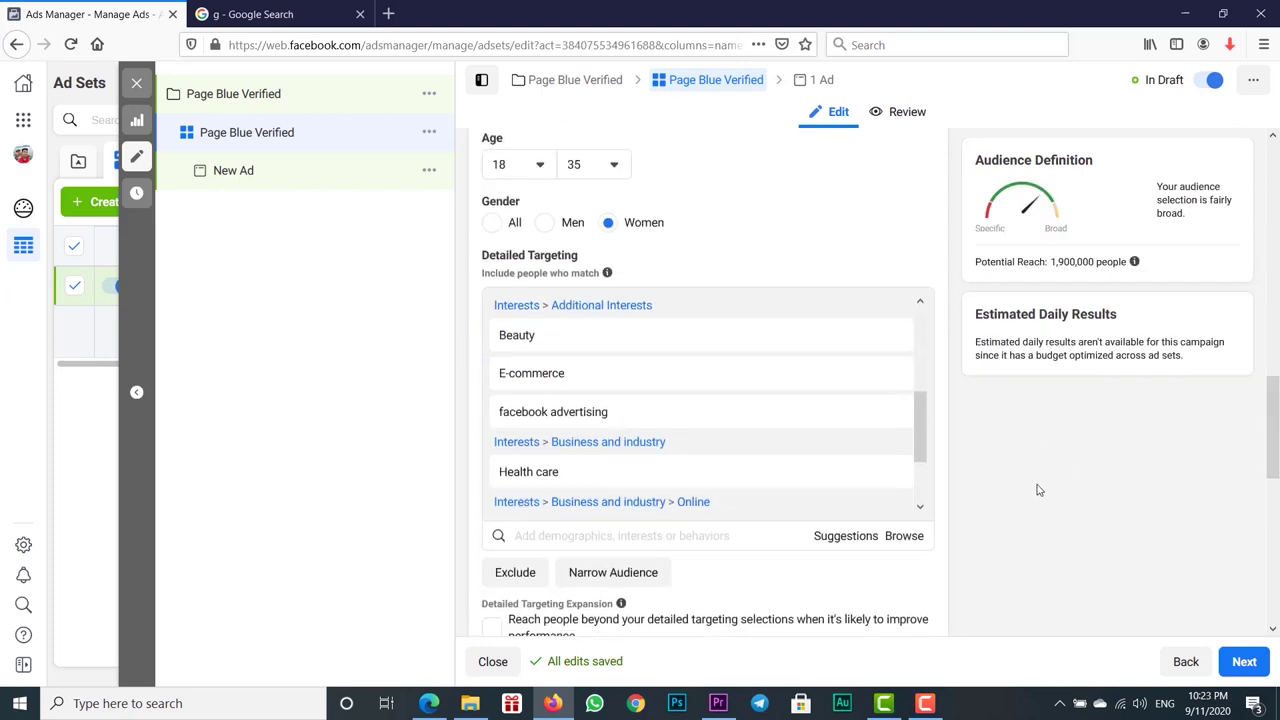
pyautogui.scroll(-1, 980, 446)
pyautogui.moveTo(925, 385); pyautogui.dragTo(932, 282)
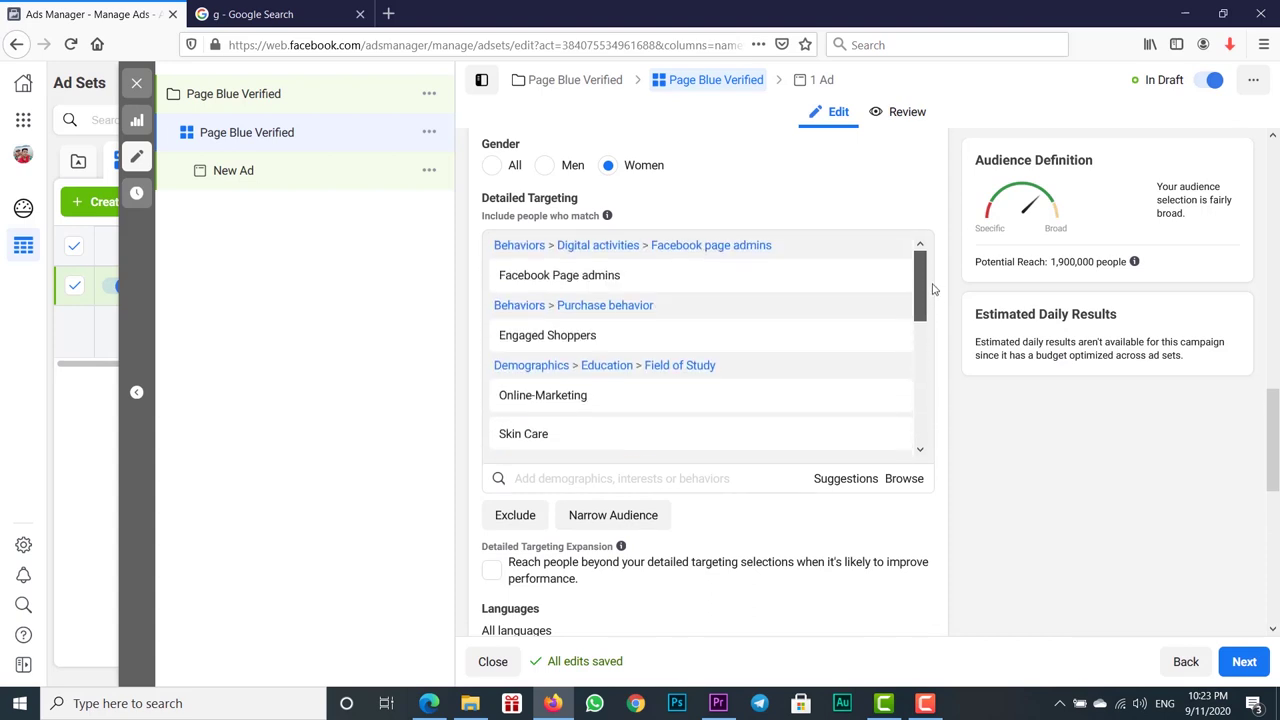
pyautogui.moveTo(932, 290); pyautogui.dragTo(921, 445)
pyautogui.scroll(-1, 1090, 526)
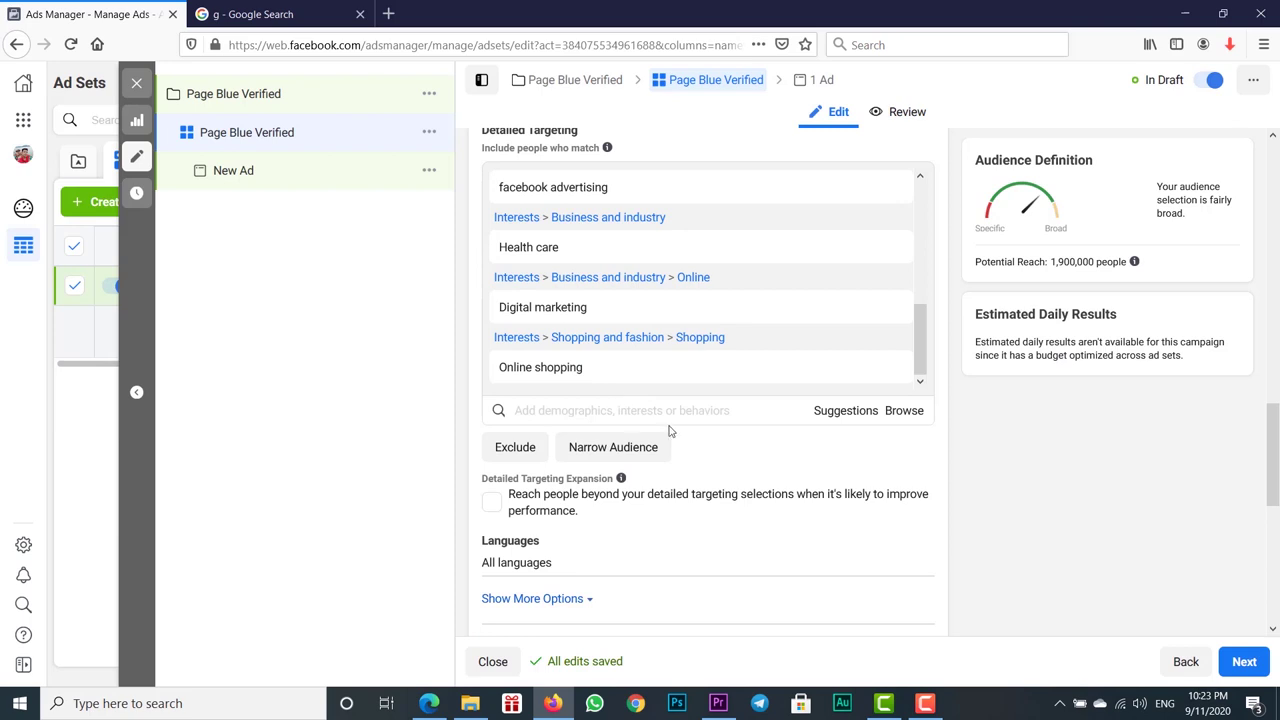
pyautogui.scroll(2, 1100, 490)
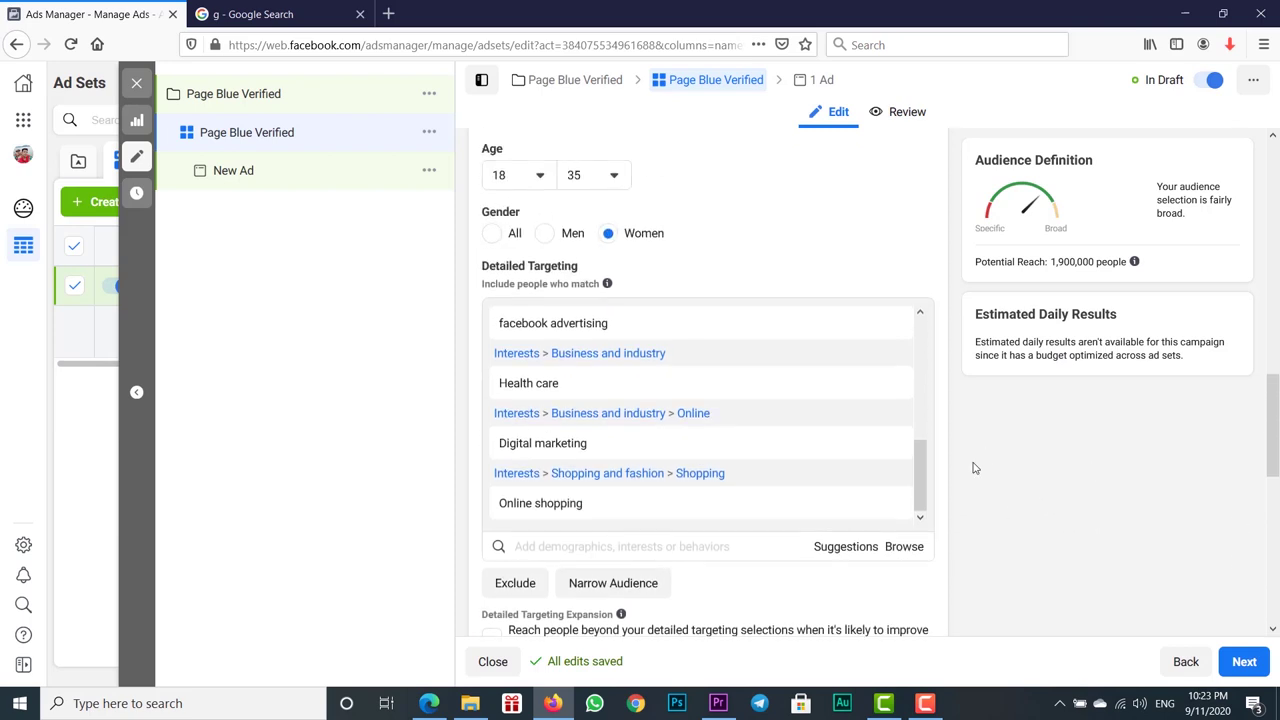
# Turn on Detailed Targeting Expansion for the audience and set its language to Khmer.
pyautogui.moveTo(921, 477); pyautogui.dragTo(928, 349)
pyautogui.scroll(-1, 1157, 491)
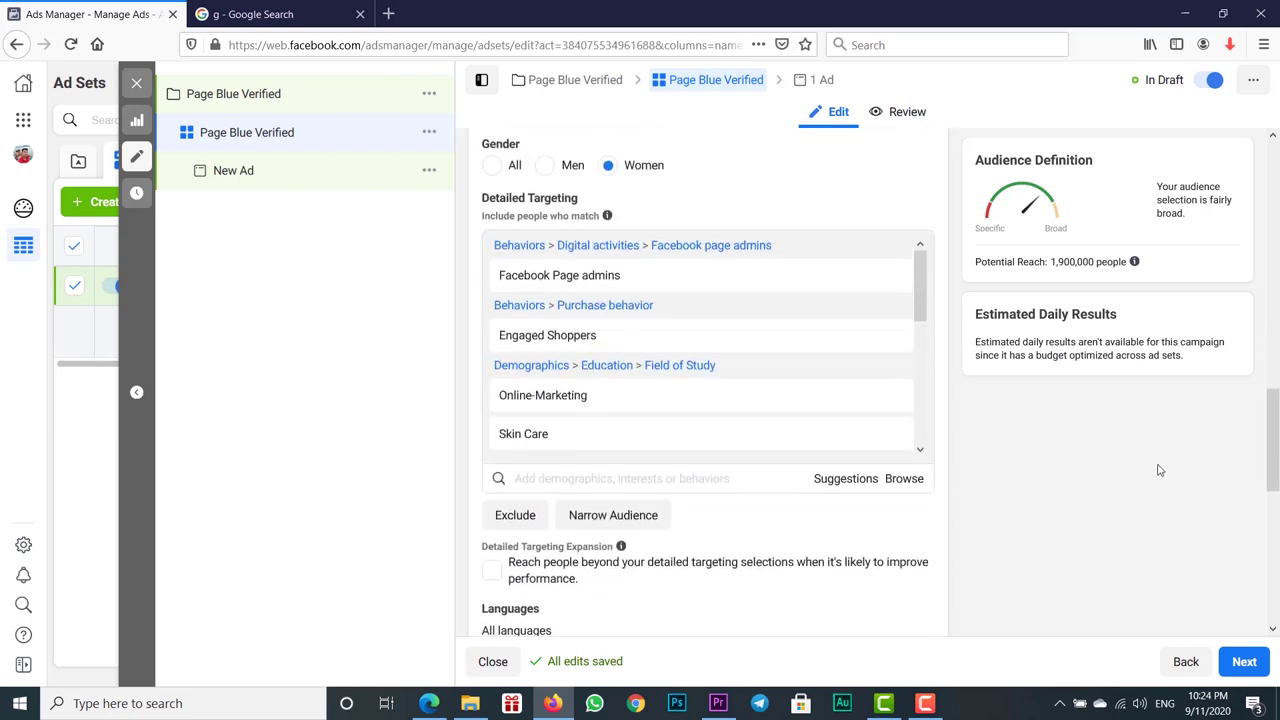
pyautogui.scroll(-1, 1155, 458)
pyautogui.scroll(-1, 1155, 458)
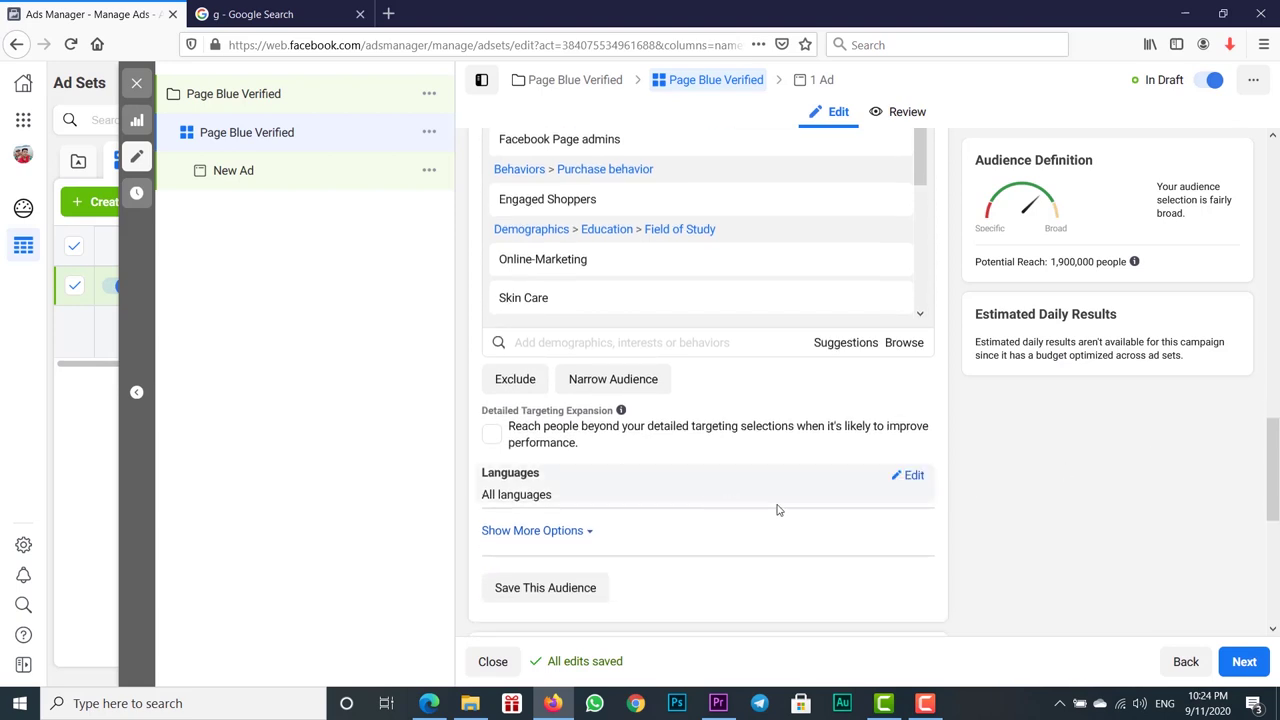
pyautogui.click(492, 435)
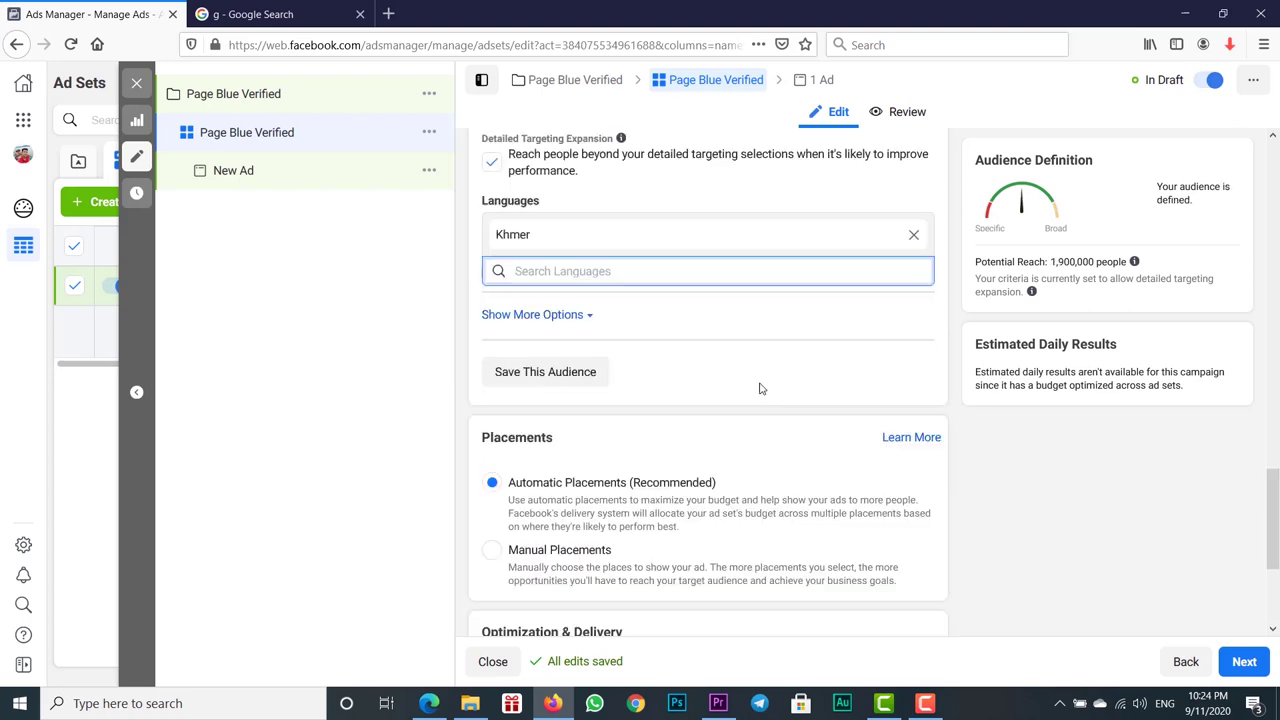
# Switch the ad set from automatic placements to Manual Placements.
pyautogui.scroll(-2, 760, 389)
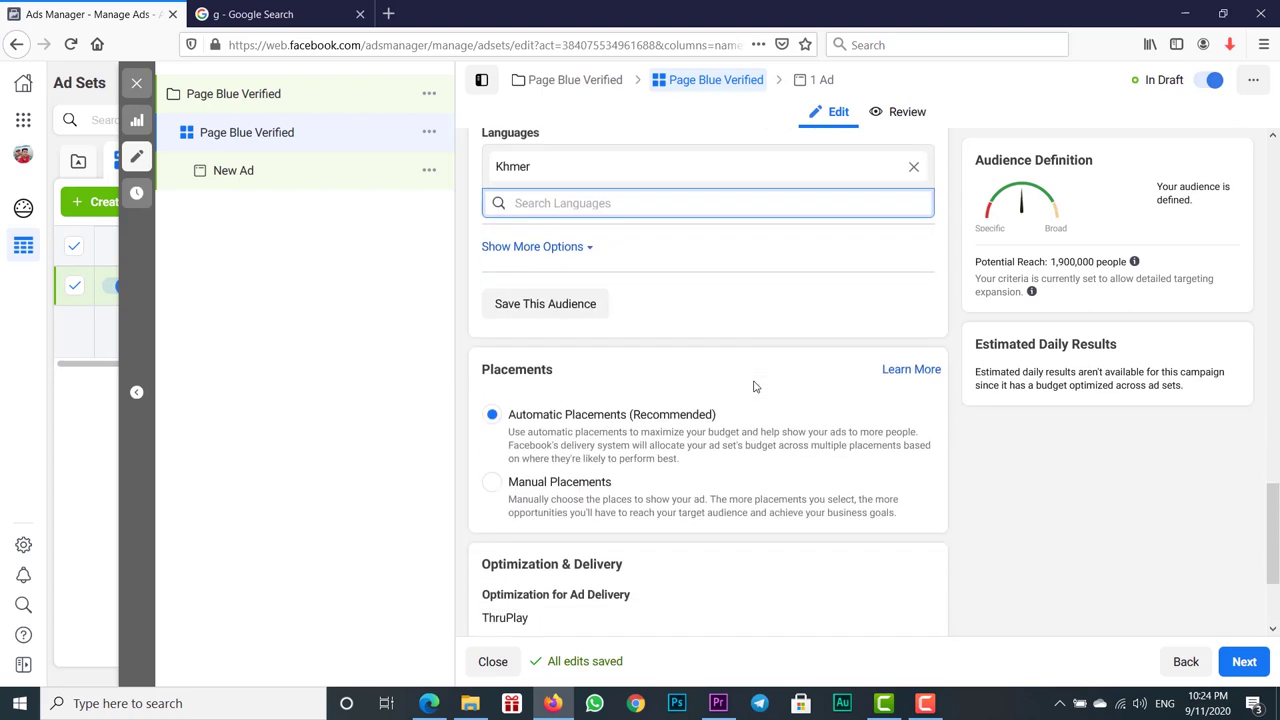
pyautogui.scroll(5, 755, 387)
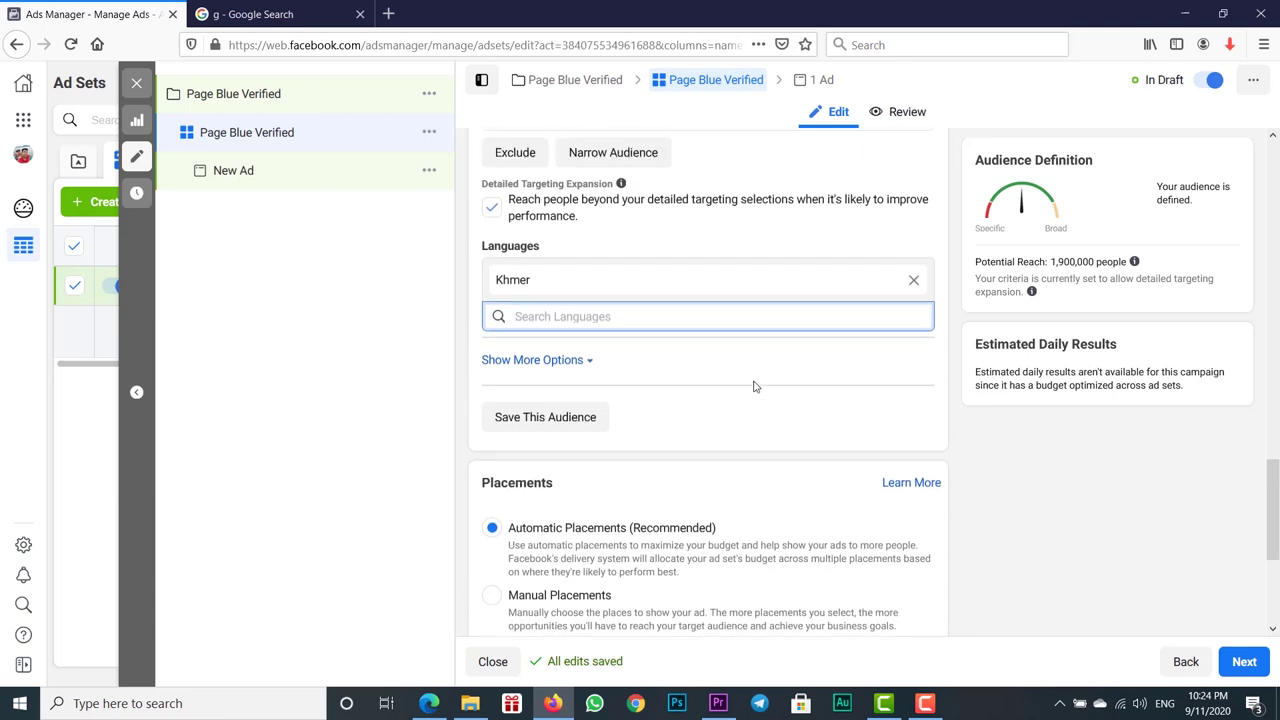
pyautogui.scroll(5, 751, 421)
pyautogui.scroll(-3, 751, 424)
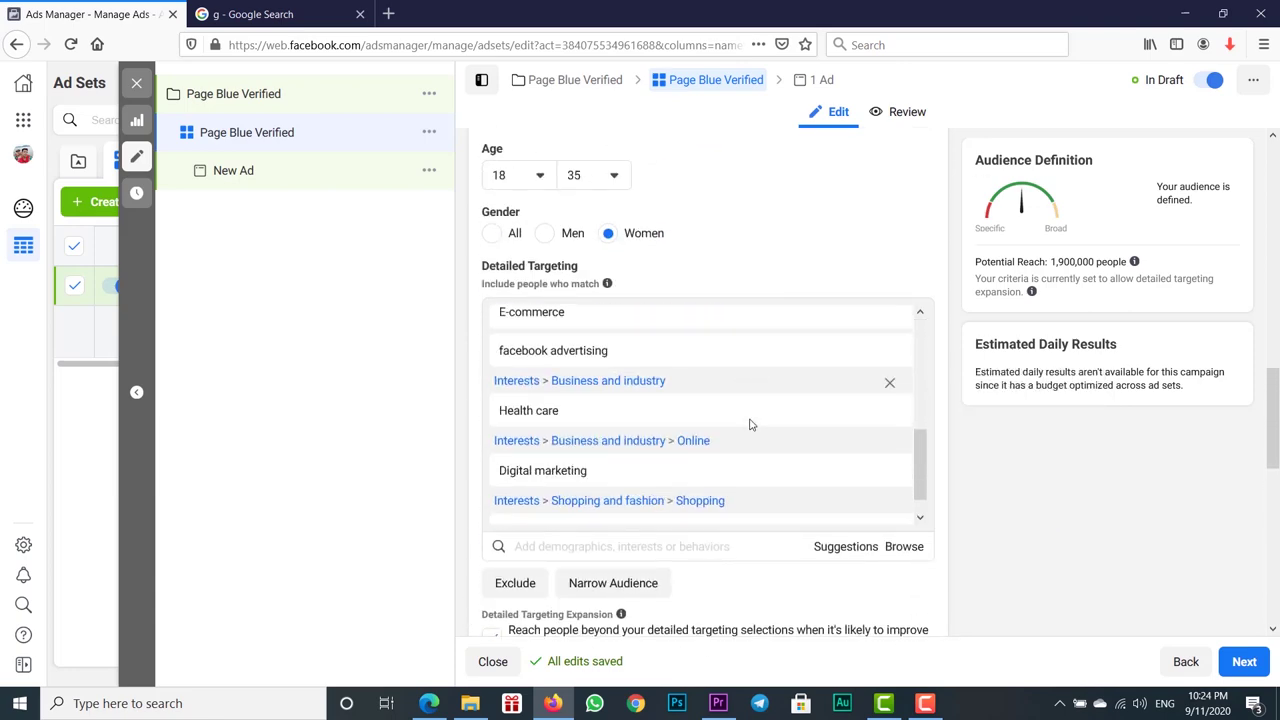
pyautogui.scroll(-5, 1174, 560)
pyautogui.scroll(-6, 660, 337)
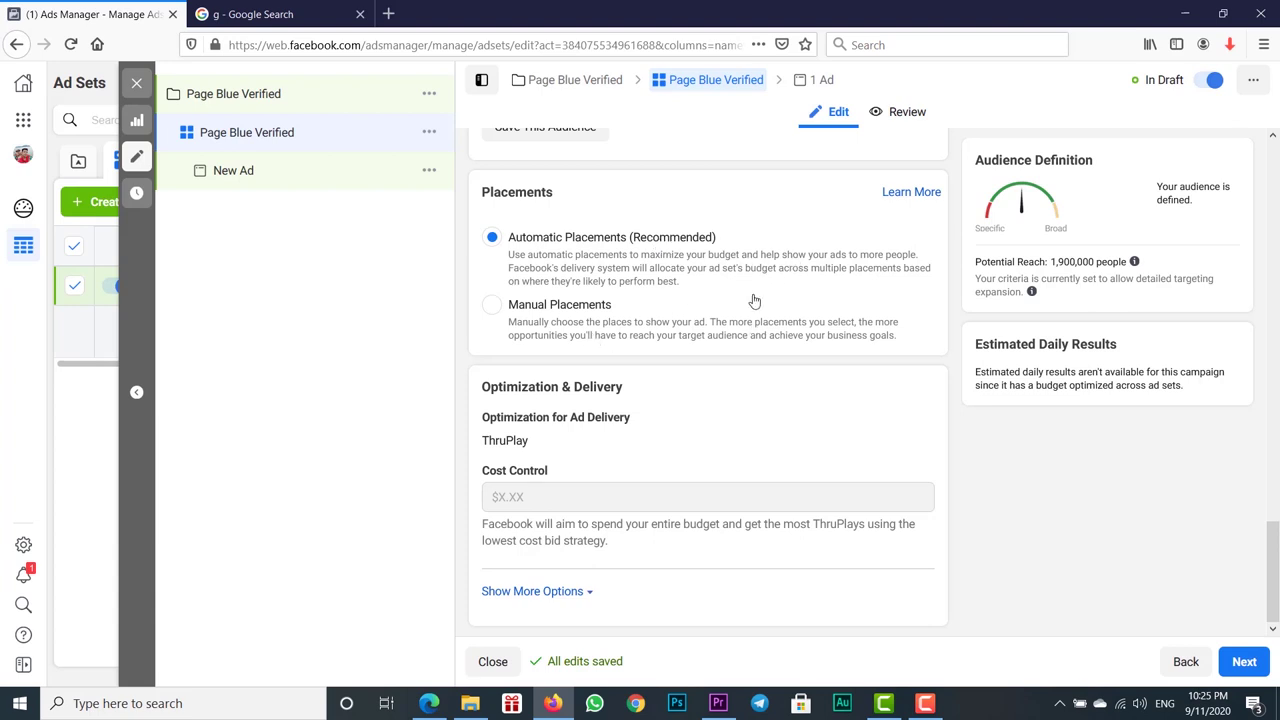
pyautogui.click(553, 308)
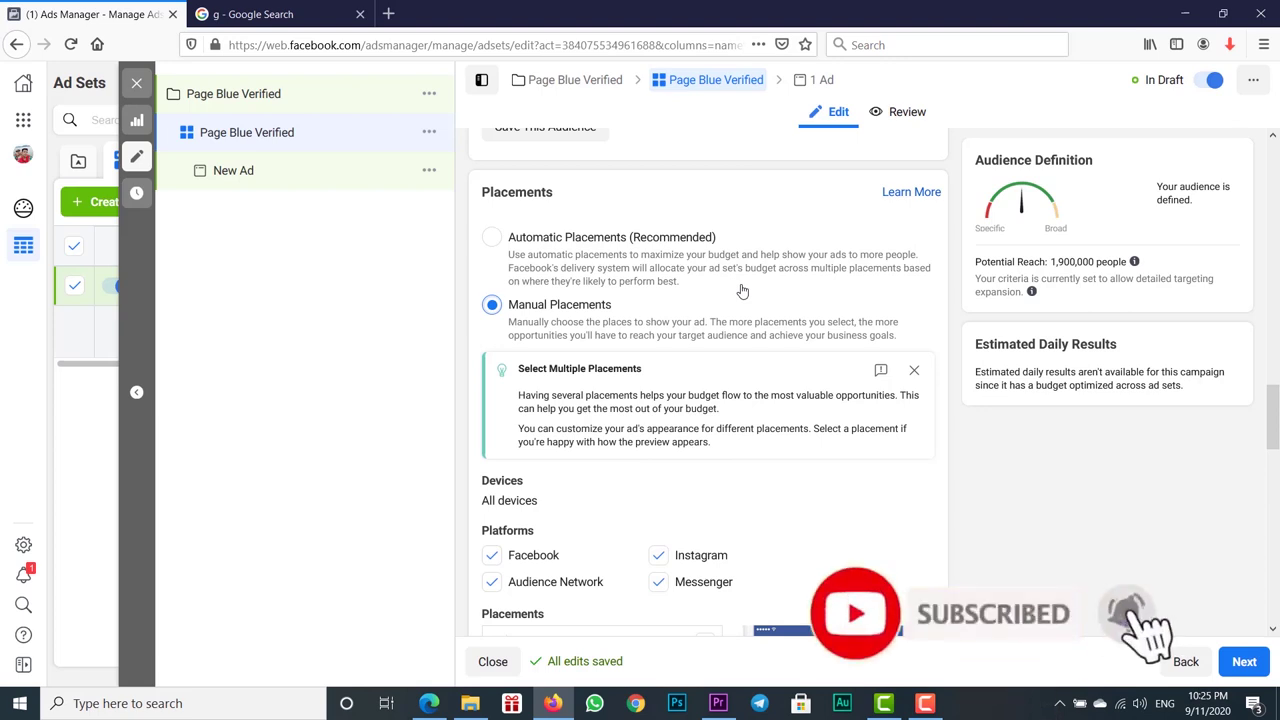
# Exclude the Messenger, Instagram and Audience Network platforms so that the ads run only on Facebook.
pyautogui.scroll(-4, 742, 290)
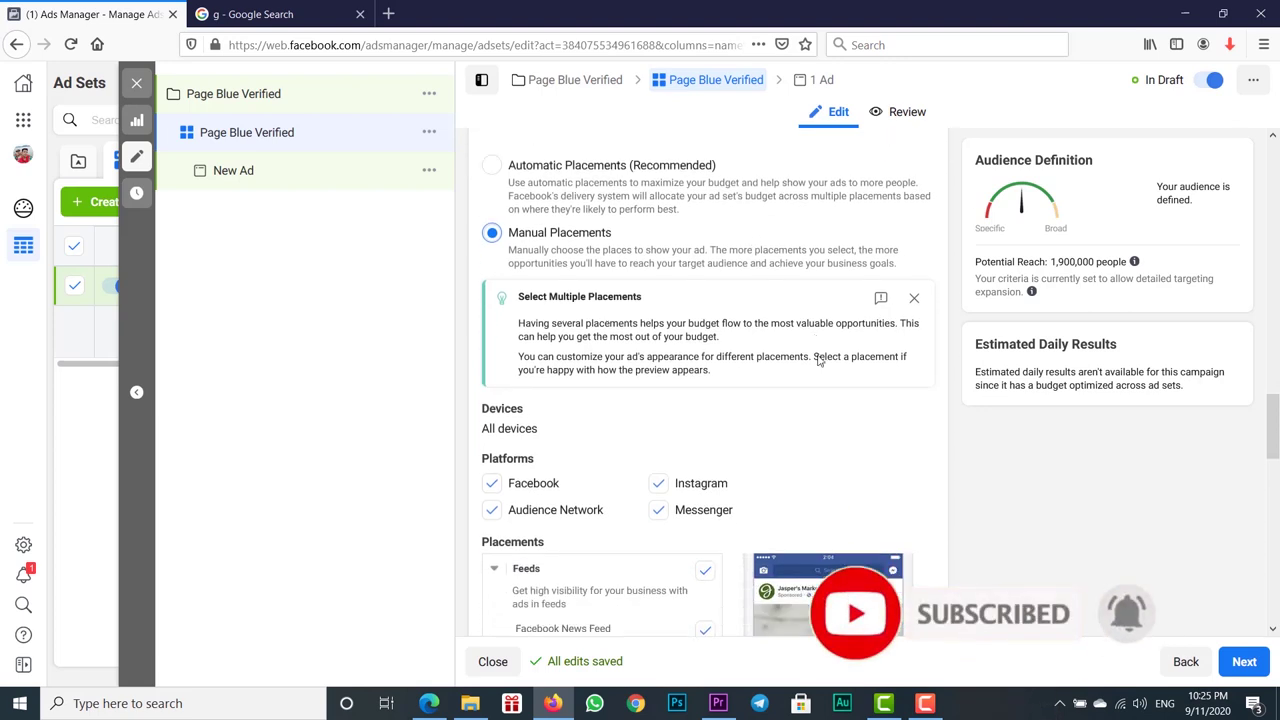
pyautogui.scroll(-1, 865, 337)
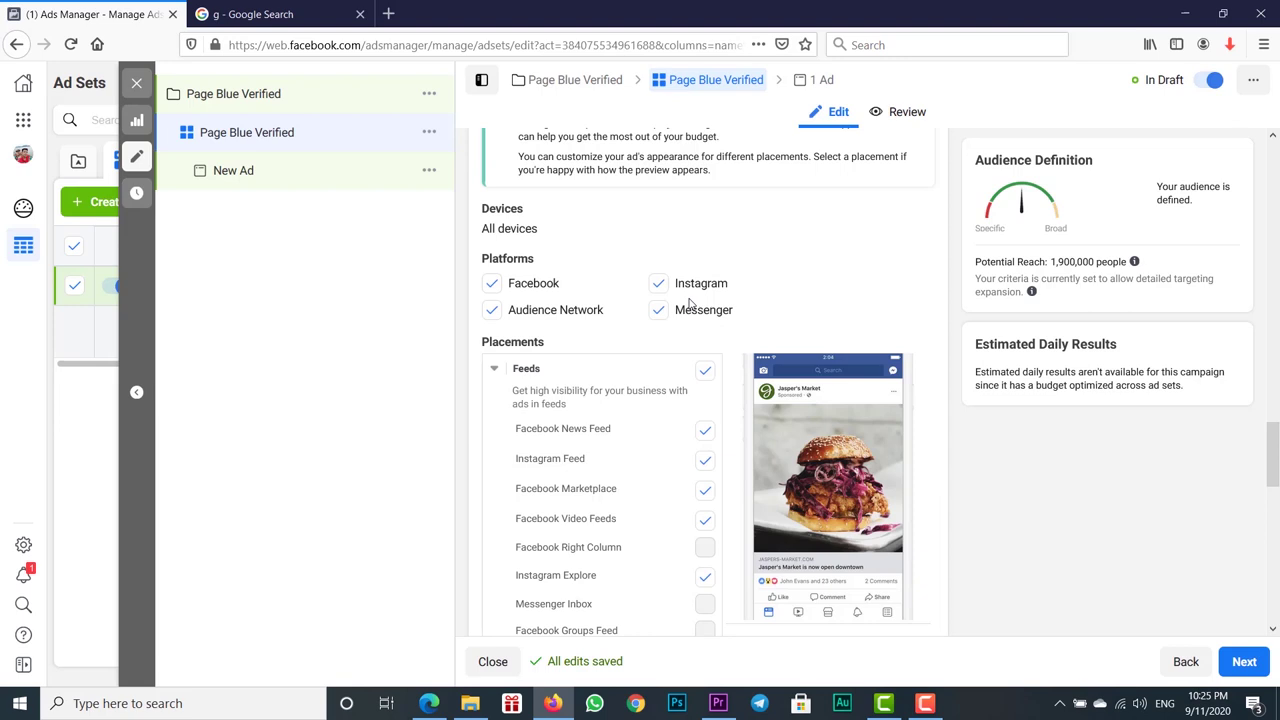
pyautogui.click(659, 311)
pyautogui.click(659, 284)
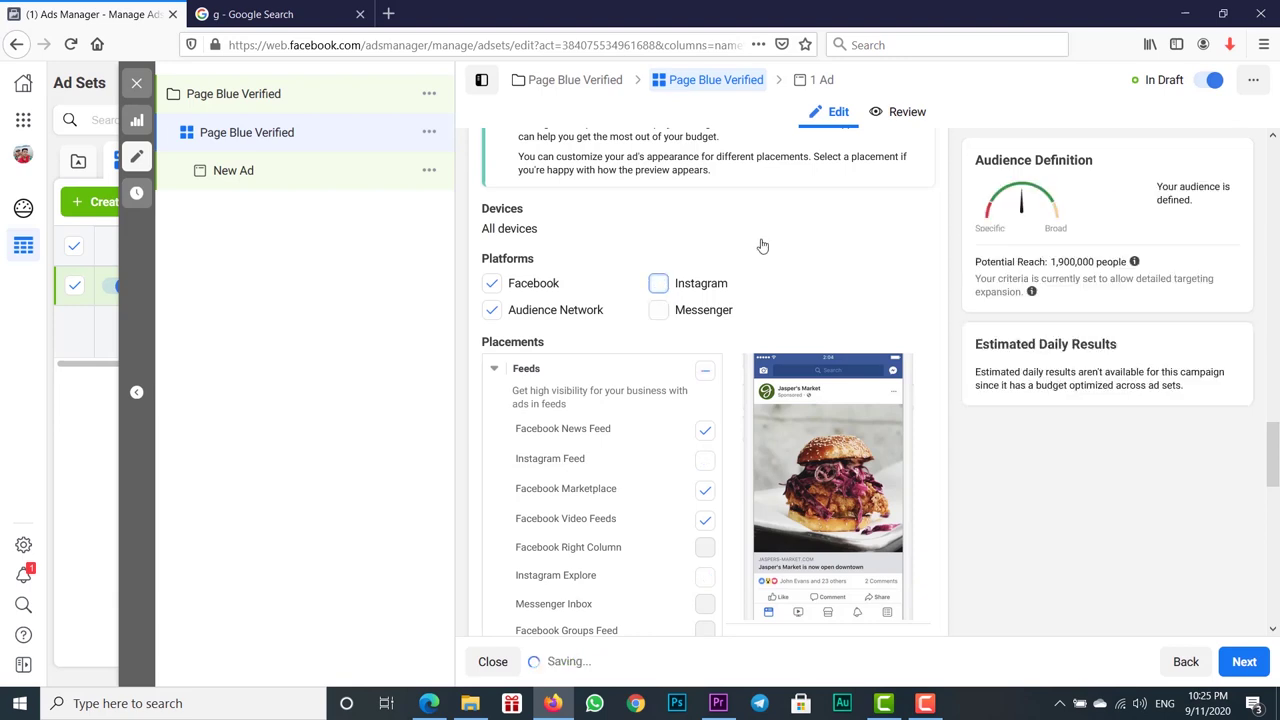
pyautogui.scroll(-1, 740, 255)
pyautogui.click(493, 247)
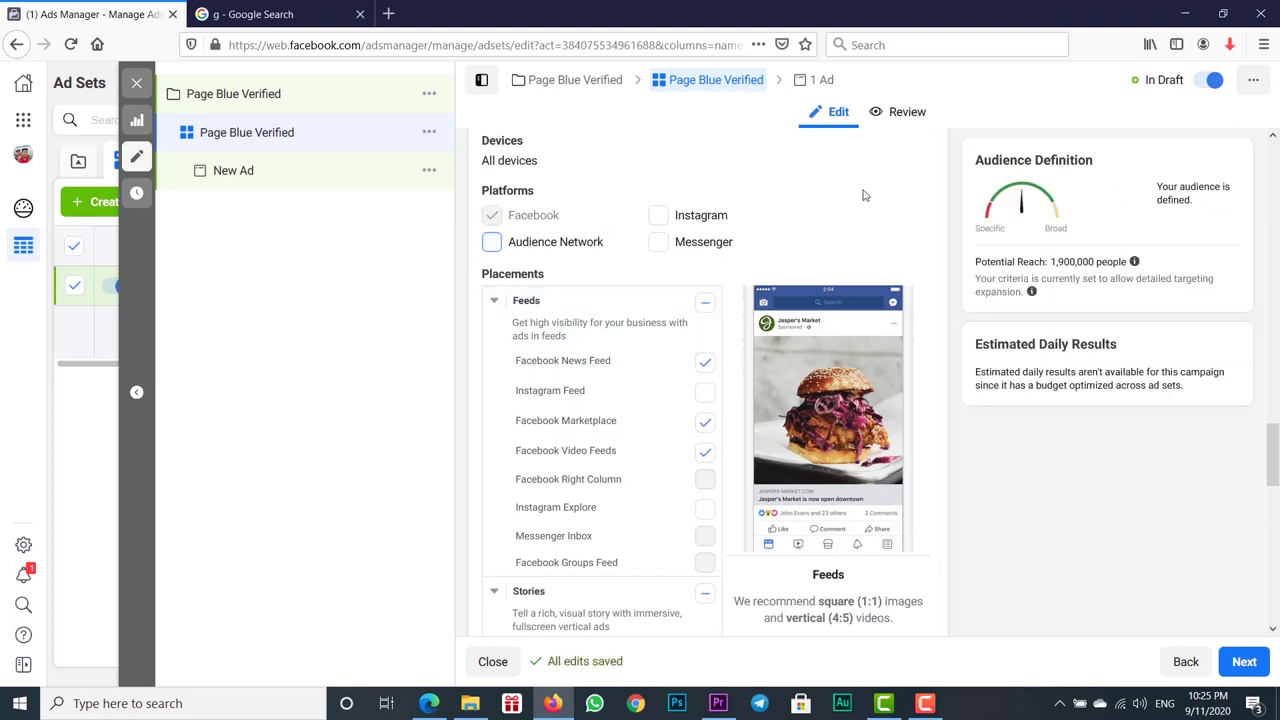
# Remove Facebook Marketplace from the feed placements and Facebook Stories from the story placements.
pyautogui.scroll(-1, 864, 197)
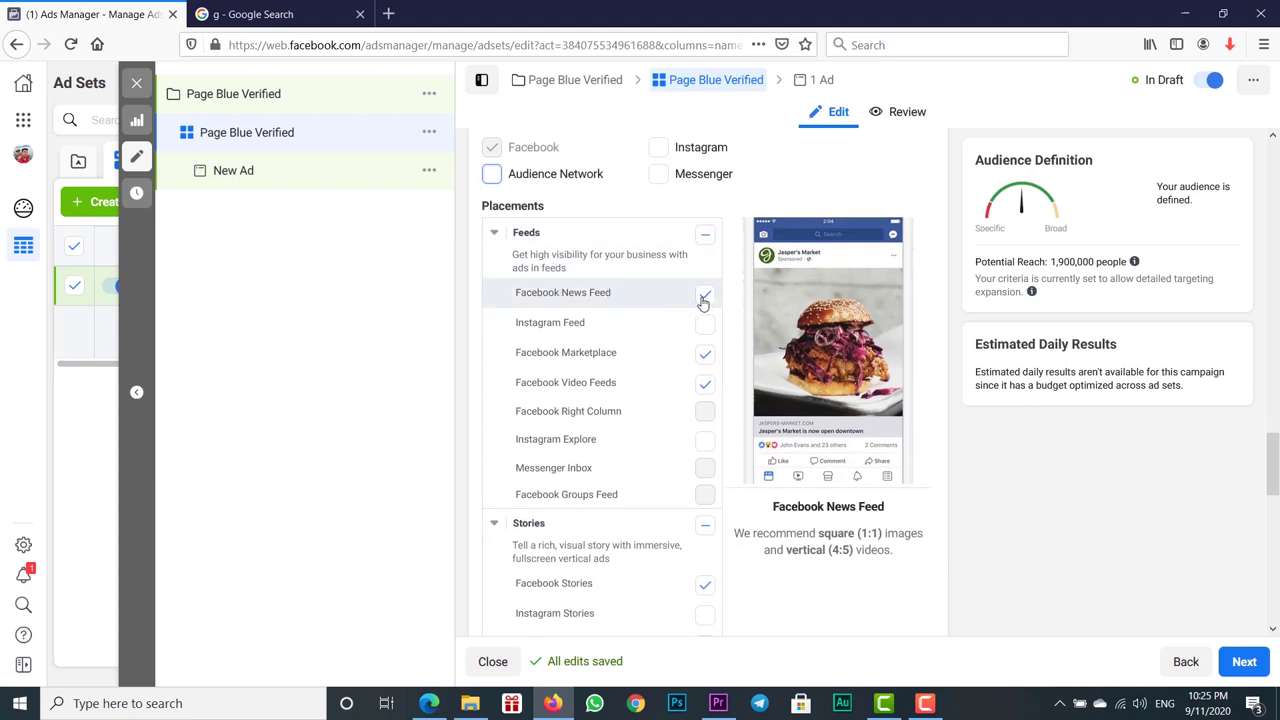
pyautogui.click(705, 355)
pyautogui.scroll(-1, 650, 330)
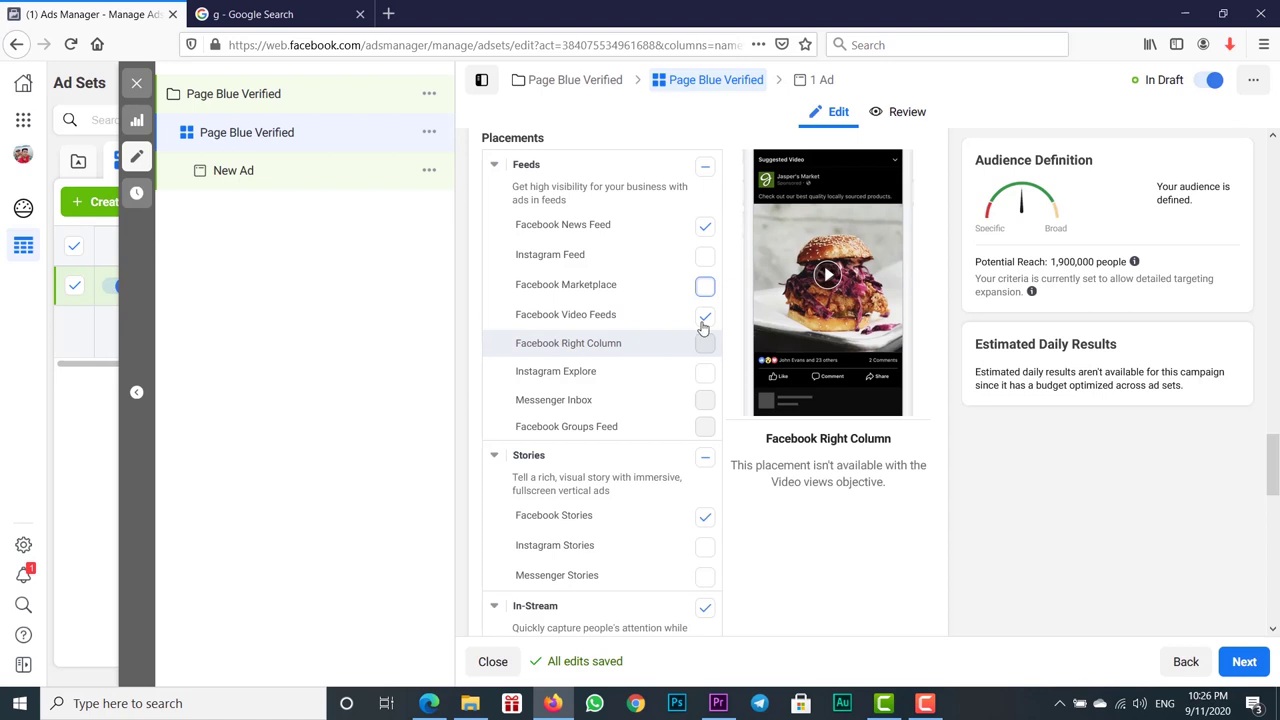
pyautogui.scroll(-2, 704, 326)
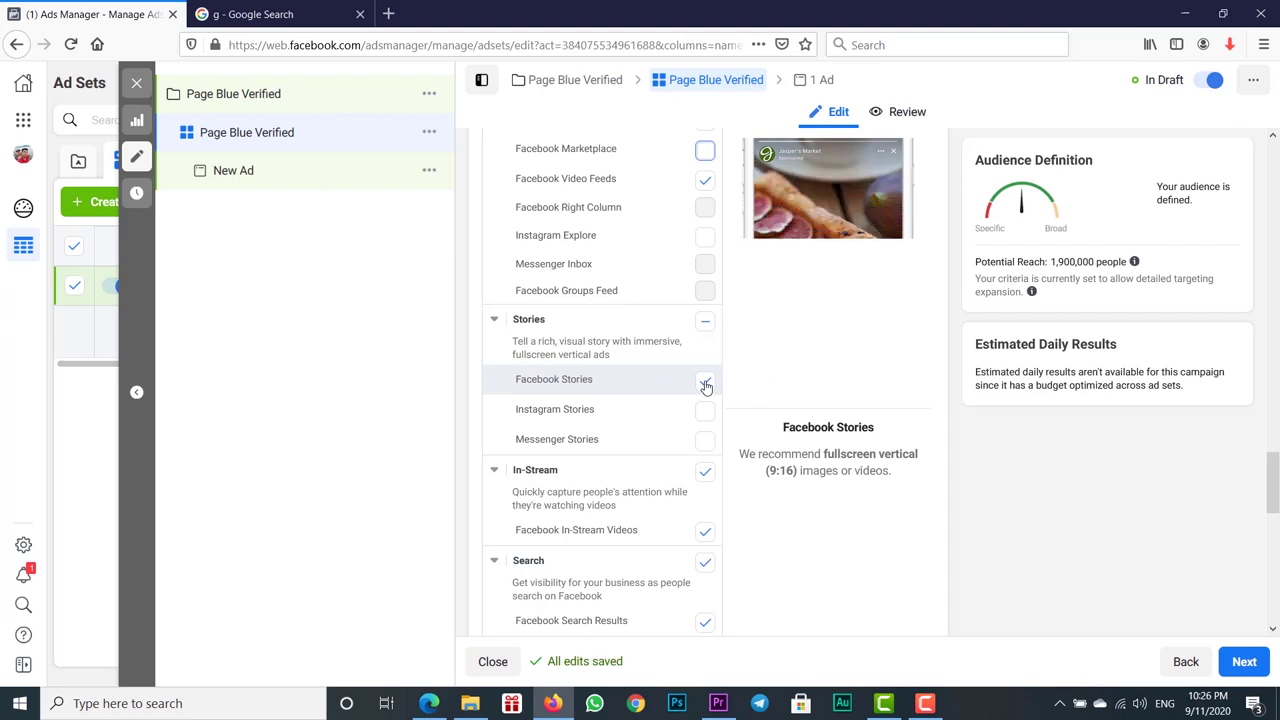
pyautogui.click(705, 386)
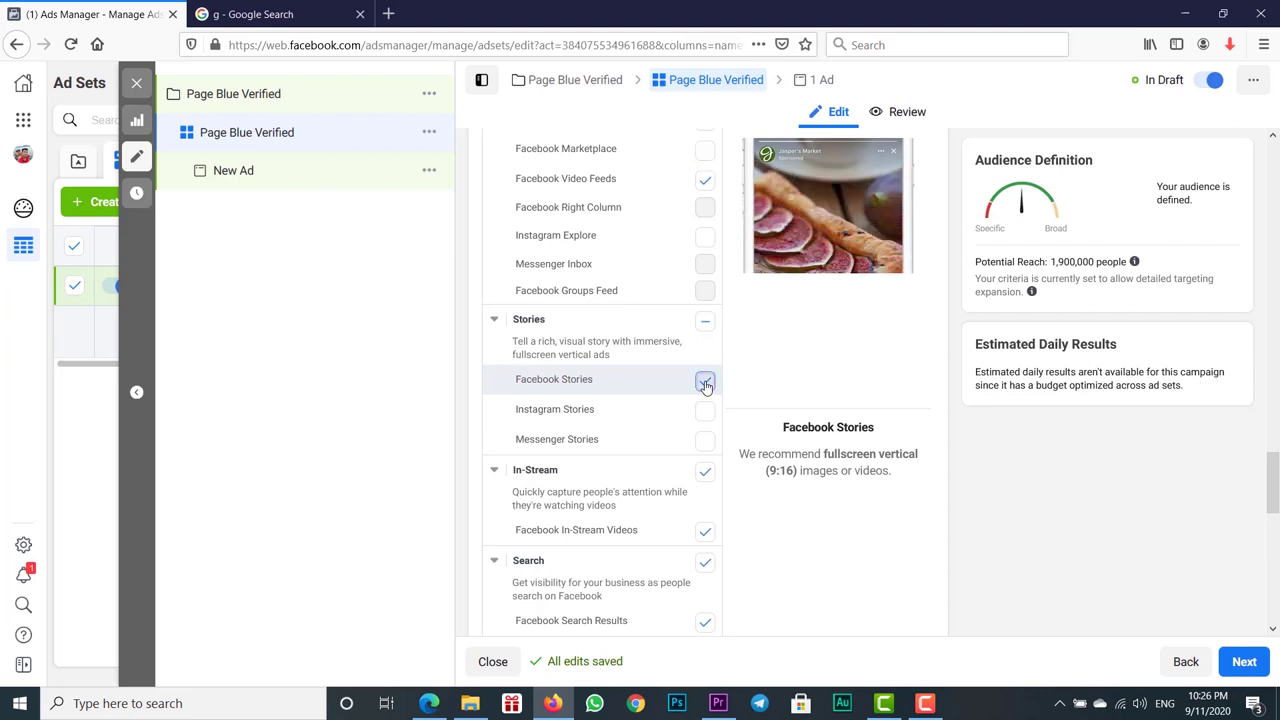
# Remove the Search and In-Article placements from the ad set, keeping In-Stream selected.
pyautogui.scroll(-1, 677, 260)
pyautogui.scroll(-1, 677, 260)
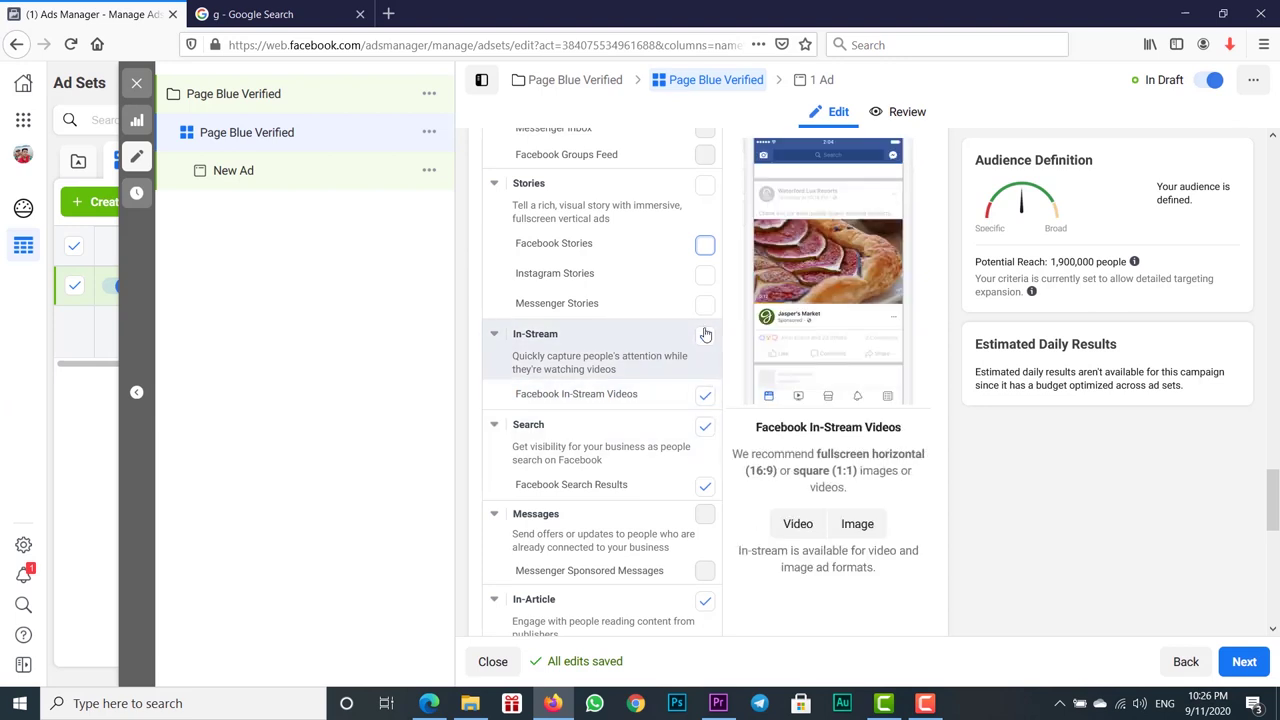
pyautogui.click(703, 332)
pyautogui.scroll(-2, 705, 330)
pyautogui.click(705, 290)
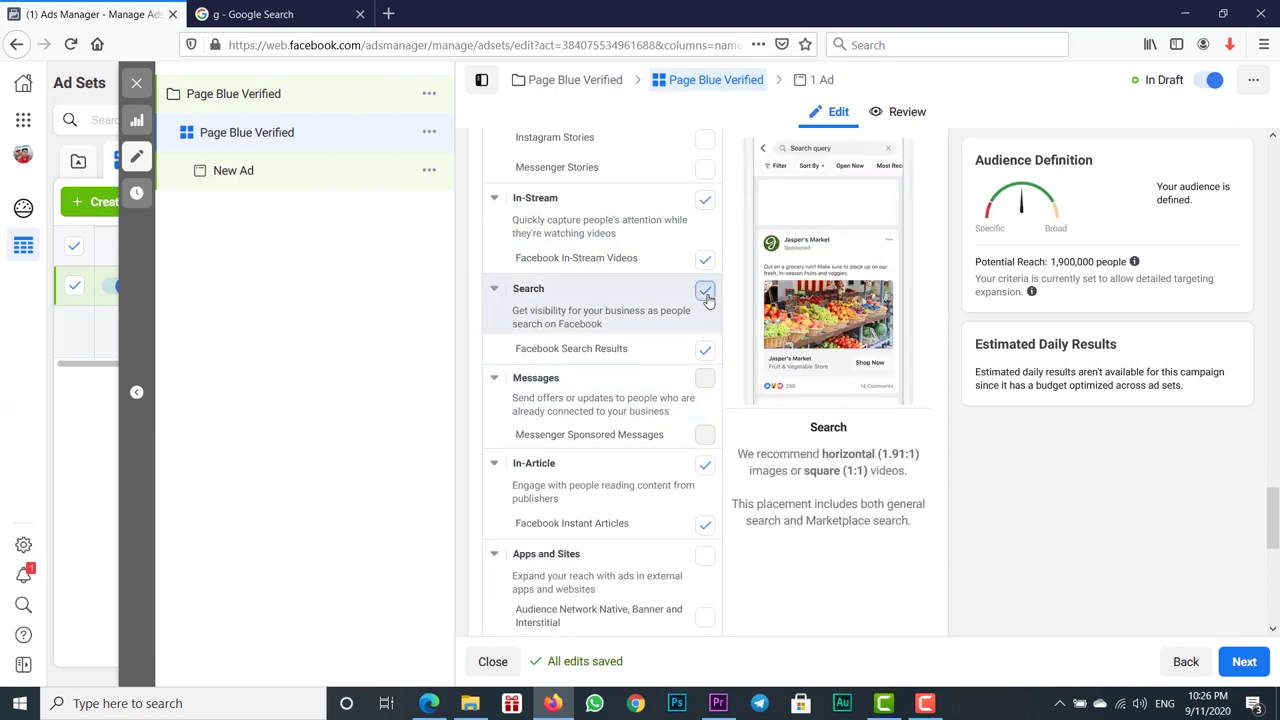
pyautogui.scroll(-1, 591, 292)
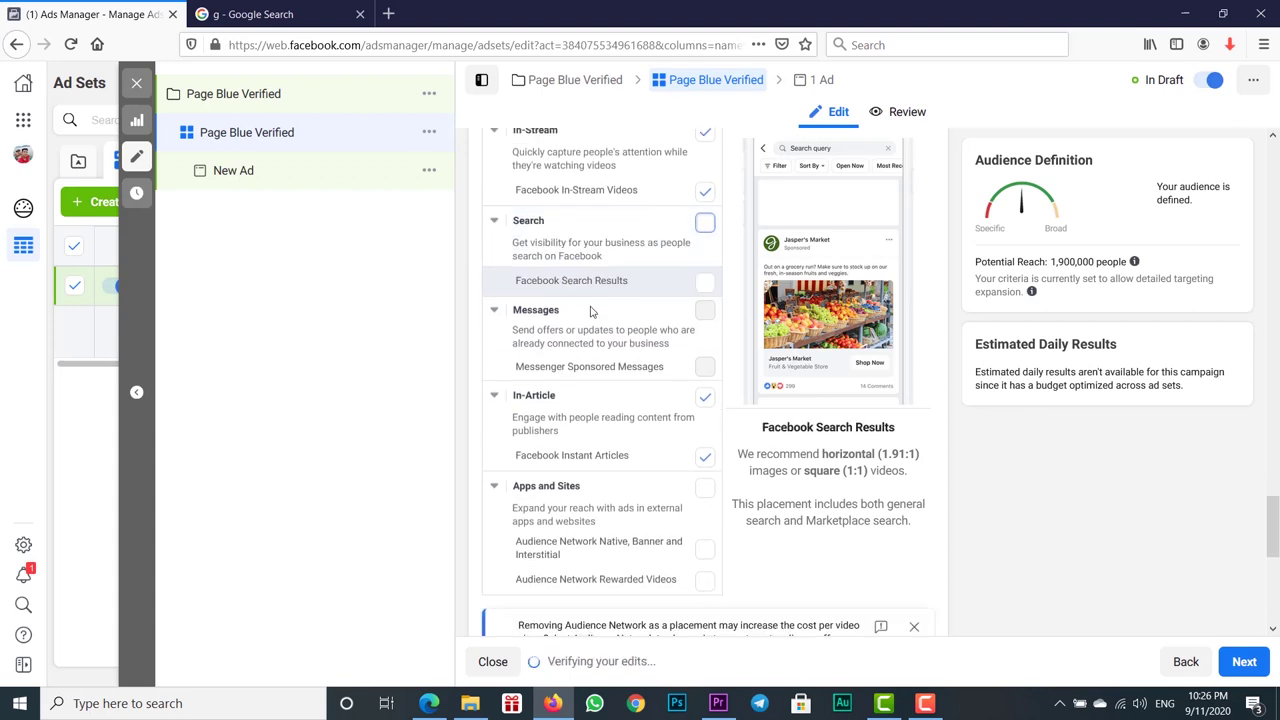
pyautogui.scroll(-1, 533, 349)
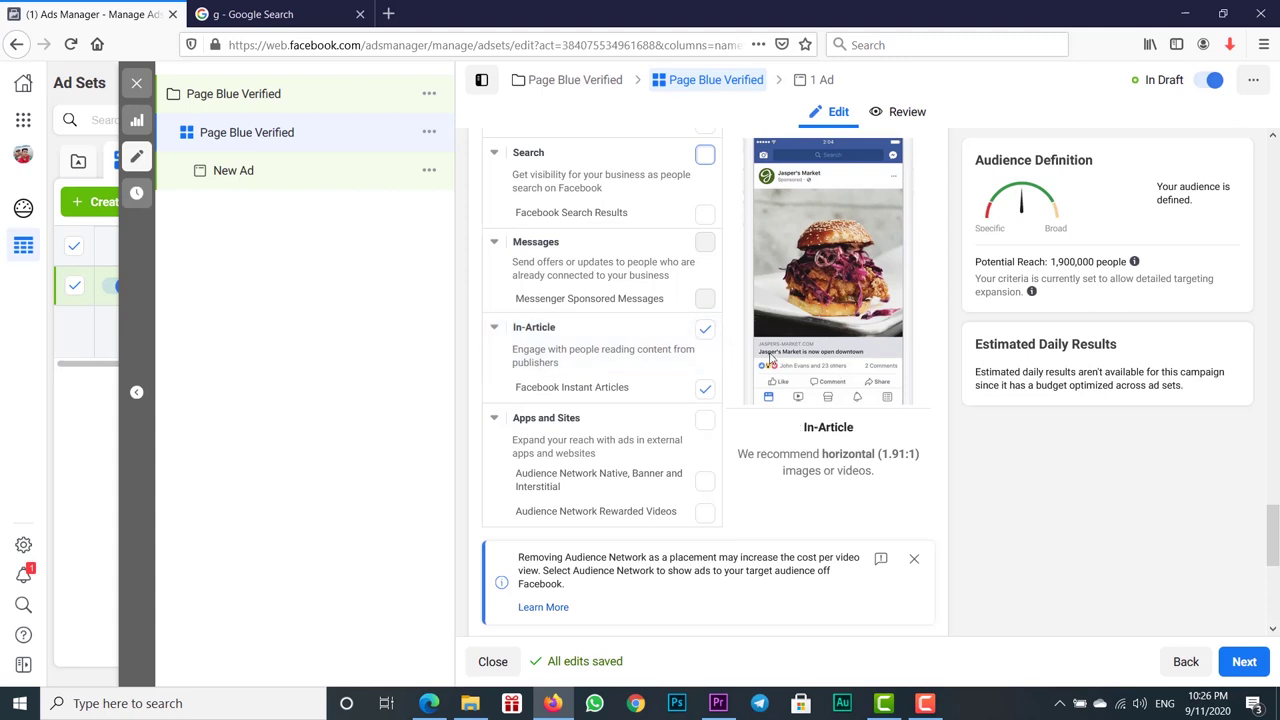
pyautogui.click(704, 331)
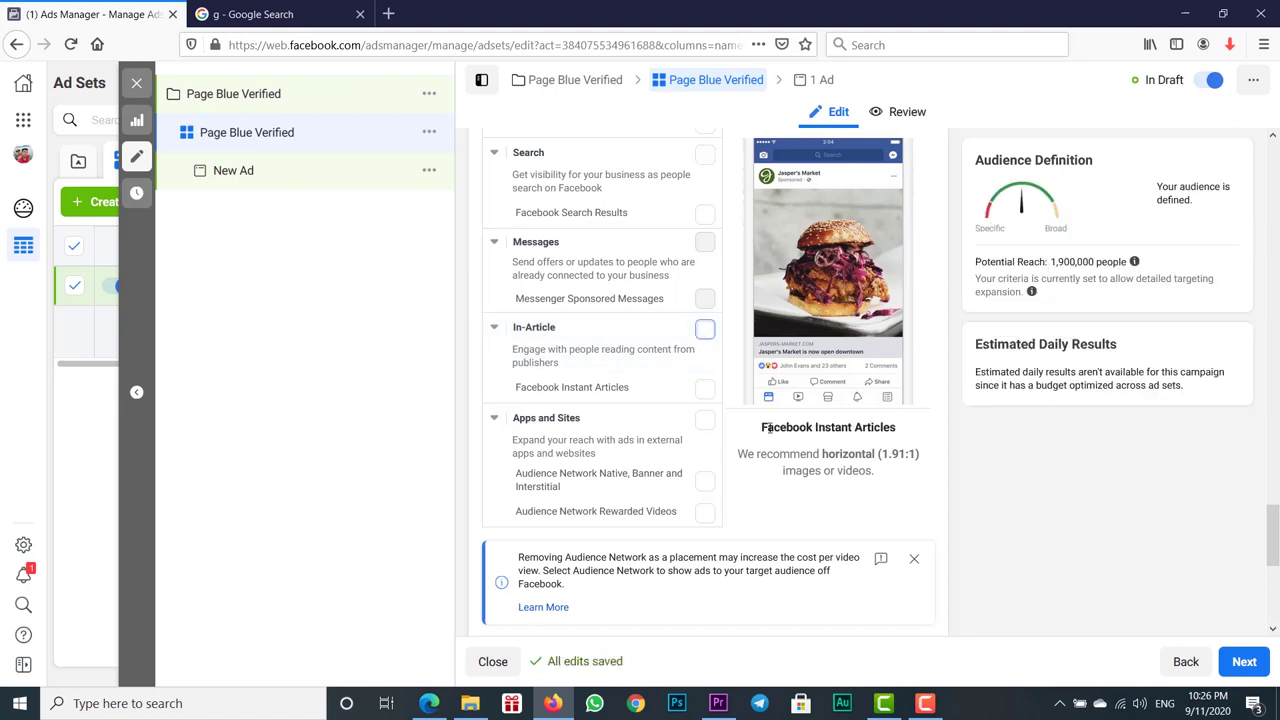
# Check the selected placements and the optimization settings, and continue to the new ad's setup.
pyautogui.scroll(-3, 680, 340)
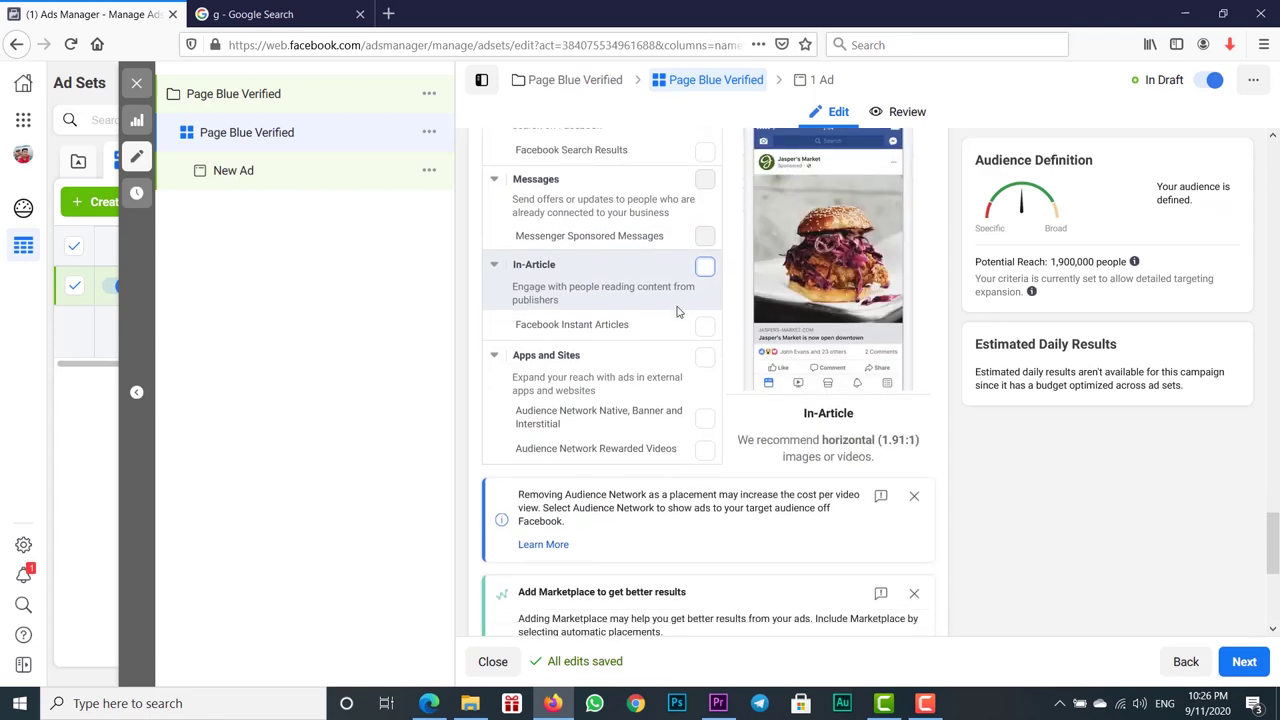
pyautogui.scroll(-1, 654, 355)
pyautogui.scroll(7, 665, 340)
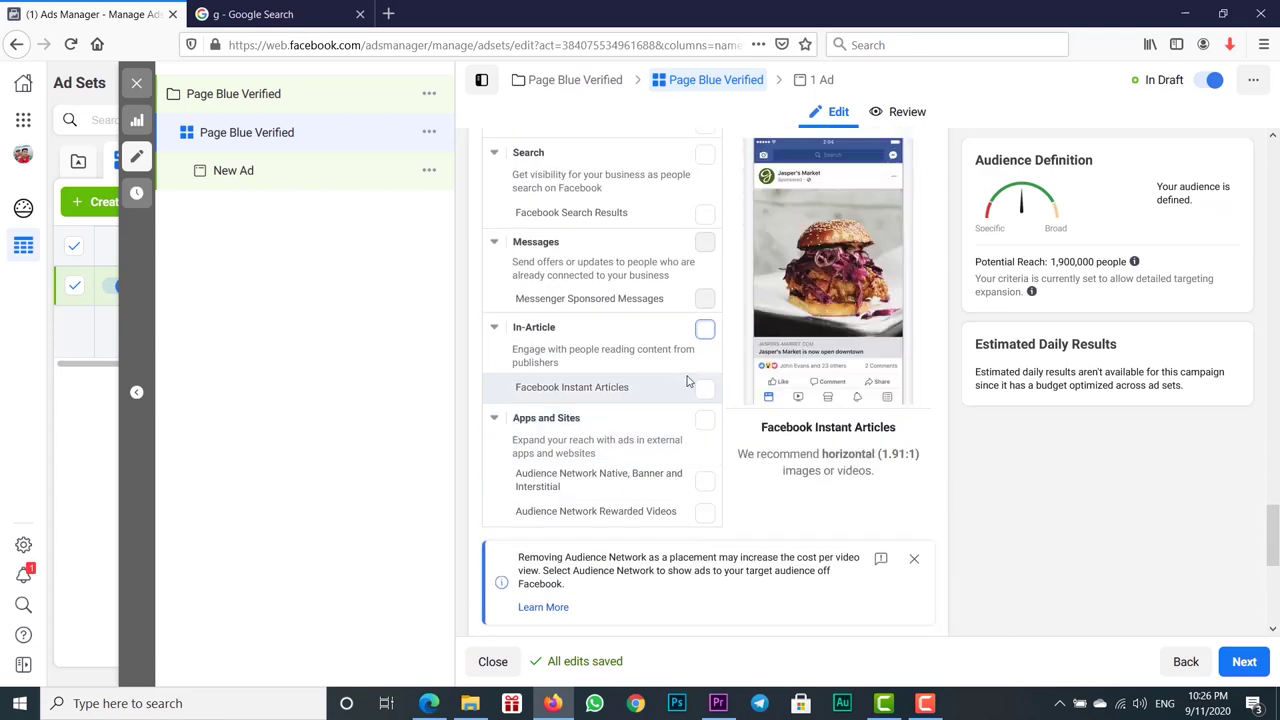
pyautogui.scroll(3, 670, 330)
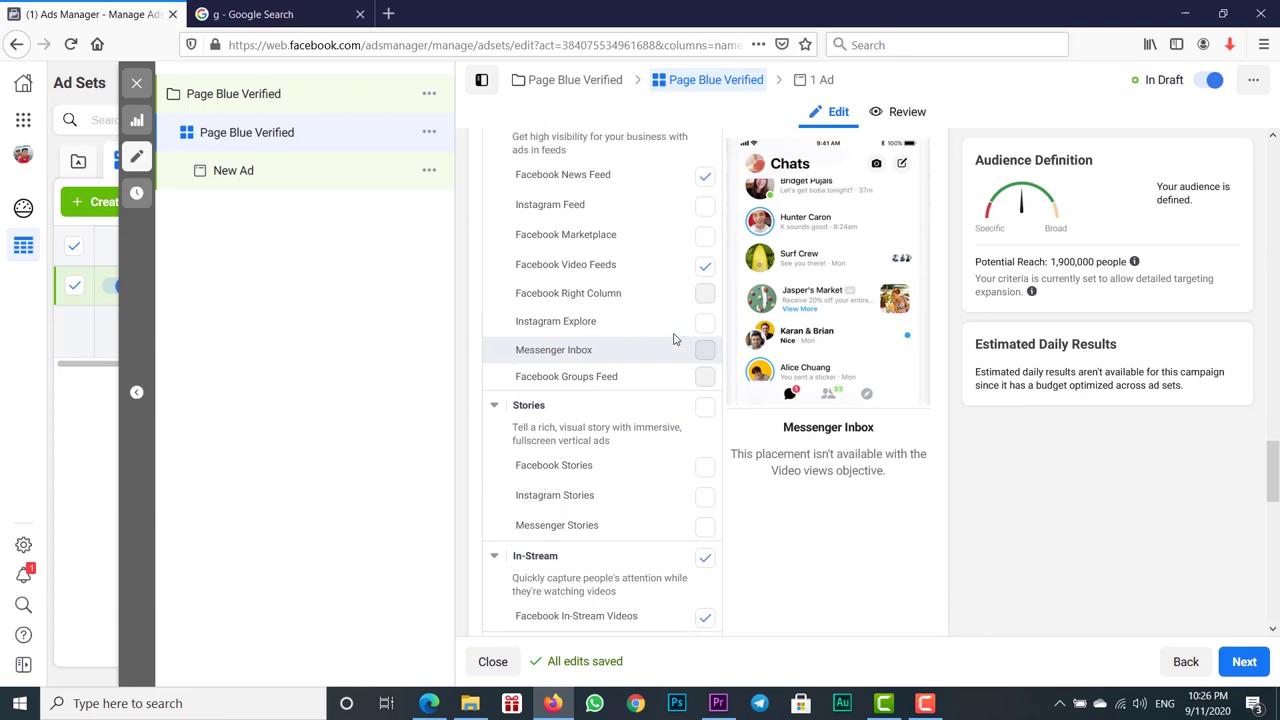
pyautogui.scroll(-9, 640, 388)
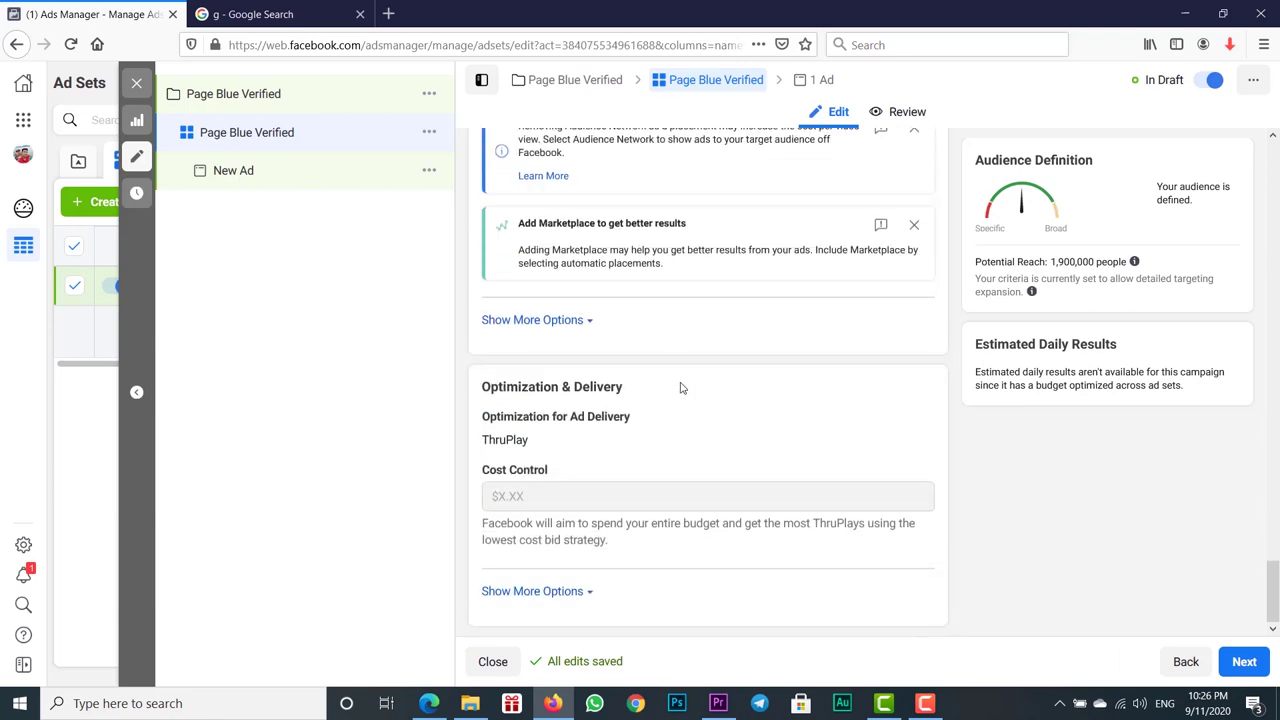
pyautogui.click(1244, 665)
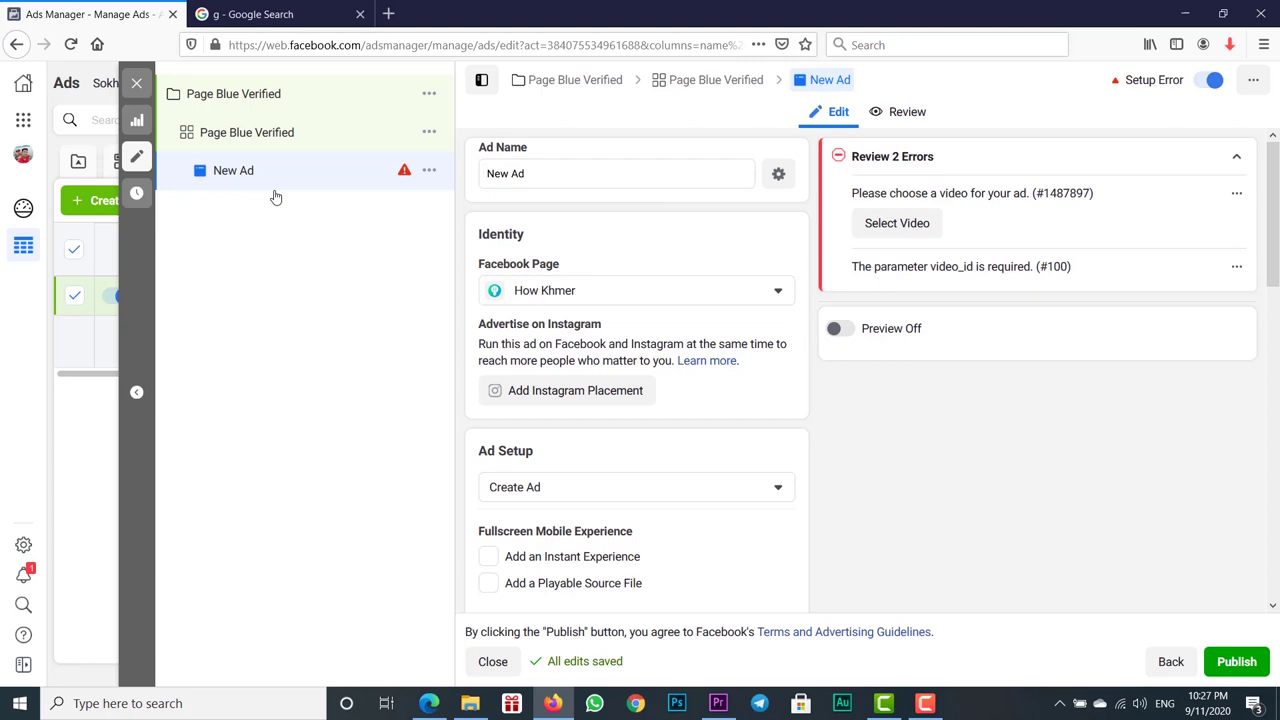
# Rename the new ad as "Page blue verified".
pyautogui.click(566, 172)
pyautogui.press('BackSpace')
pyautogui.press('BackSpace')
pyautogui.press('BackSpace')
pyautogui.press('BackSpace')
pyautogui.press('BackSpace')
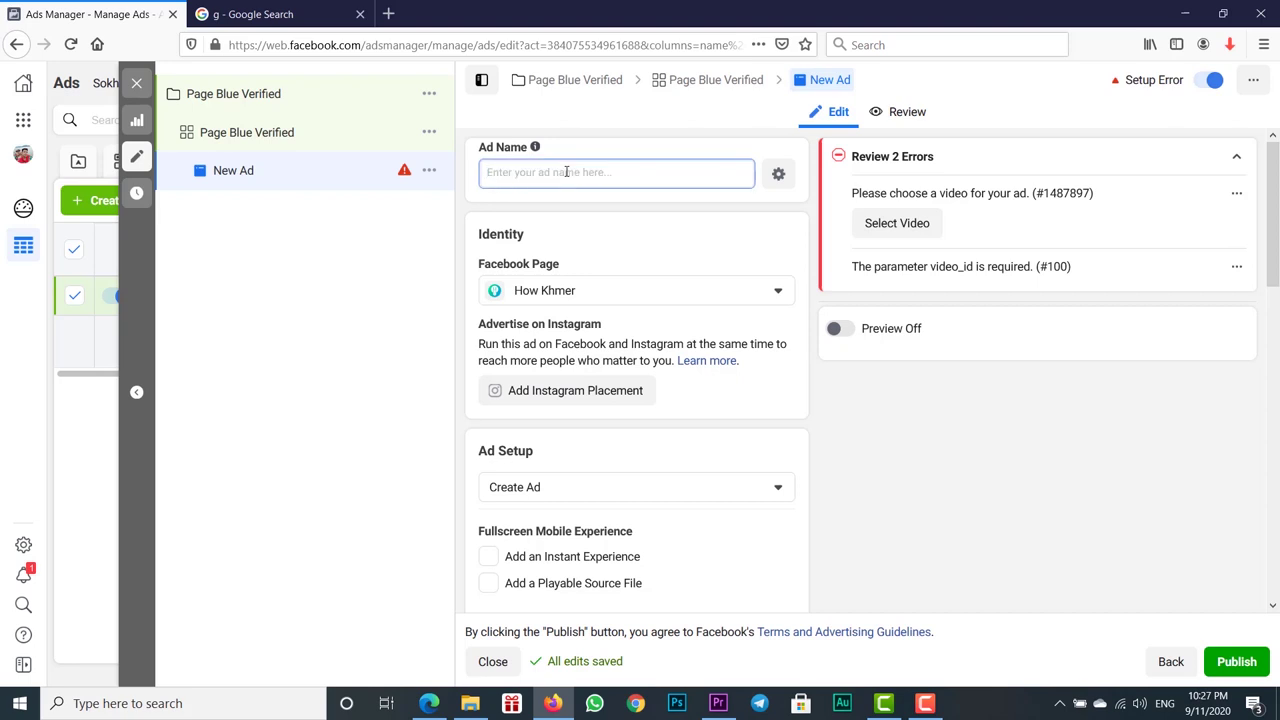
pyautogui.write('Page blue verified')
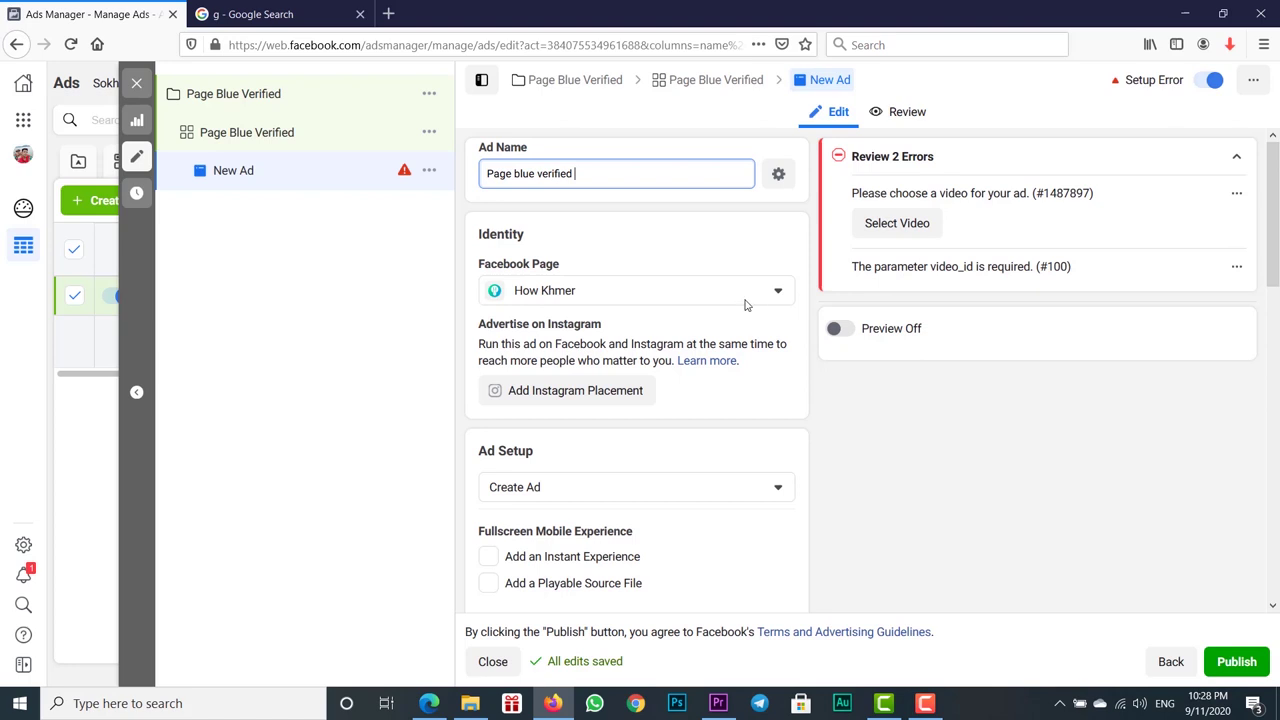
# Examine the ad's available Facebook Pages, ad setup options and ad creative settings.
pyautogui.click(777, 294)
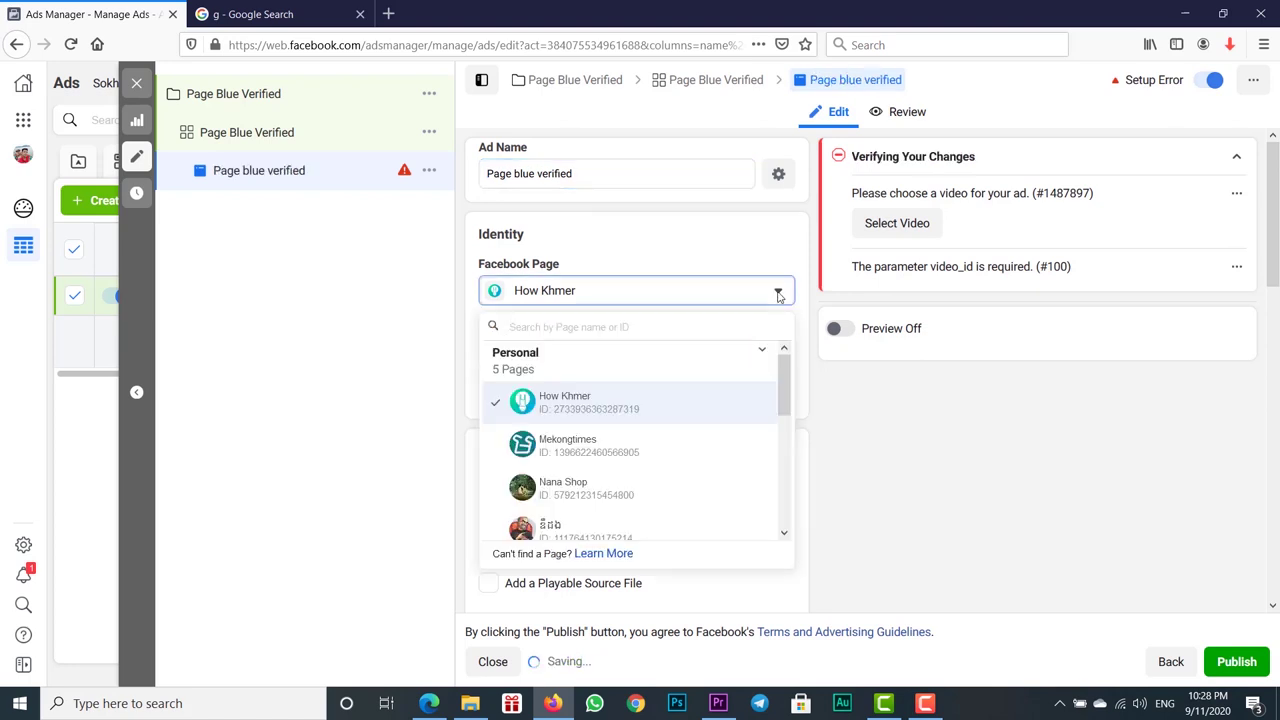
pyautogui.click(777, 294)
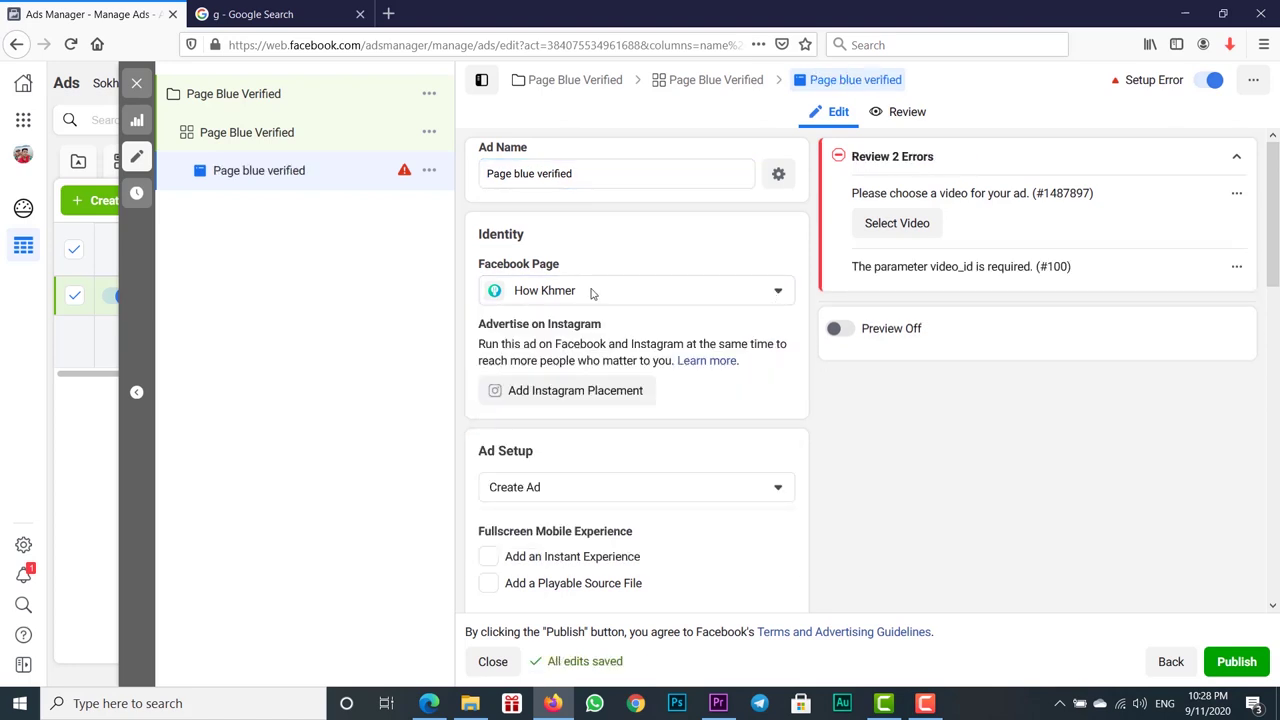
pyautogui.scroll(-3, 928, 399)
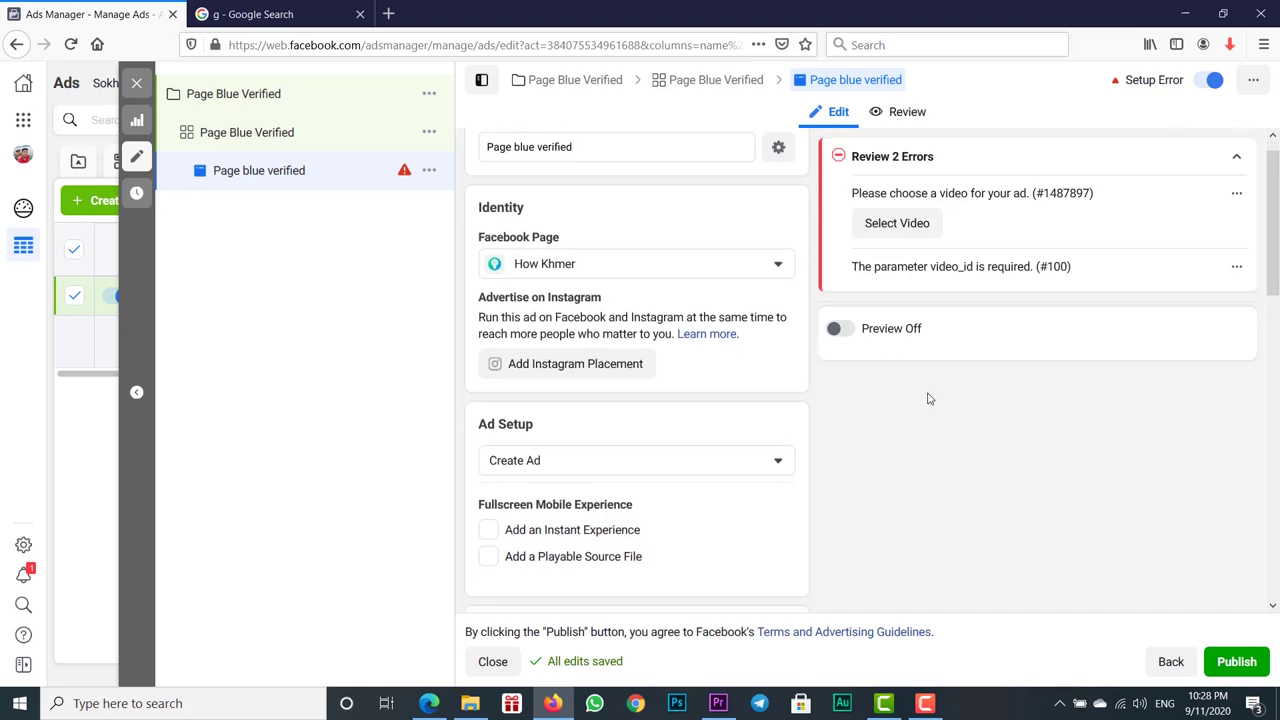
pyautogui.scroll(-5, 928, 399)
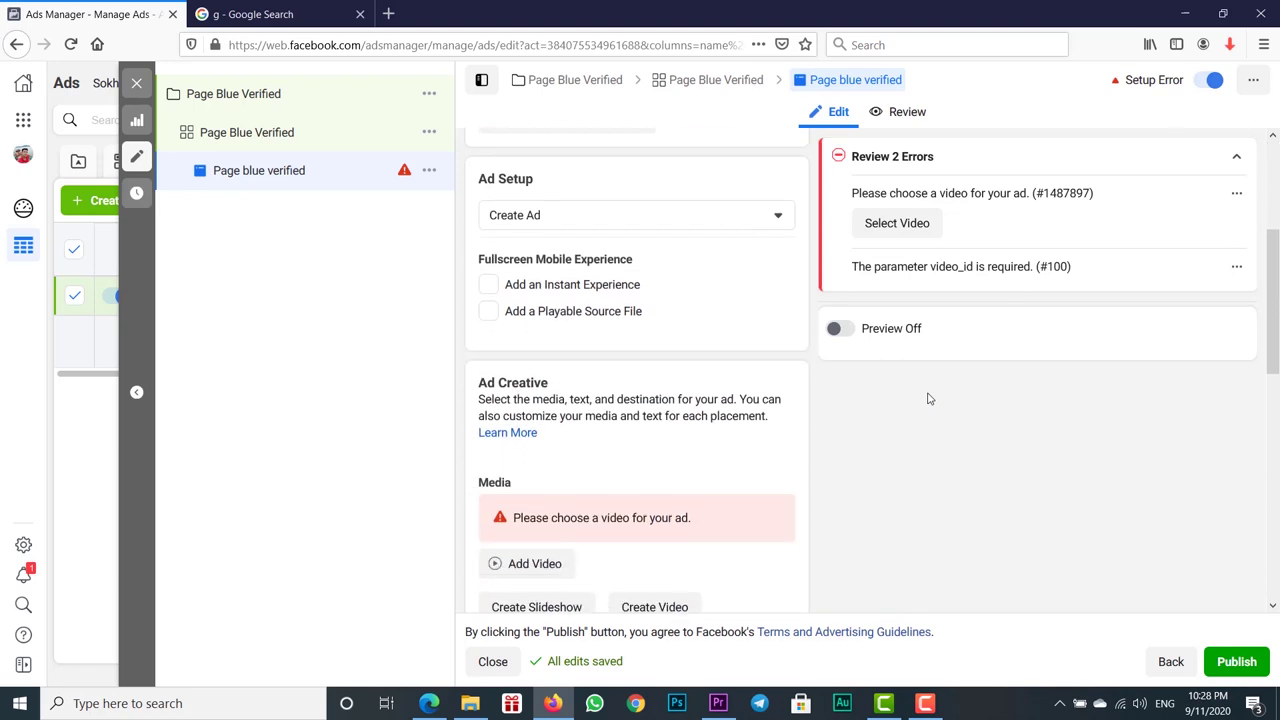
pyautogui.scroll(5, 777, 400)
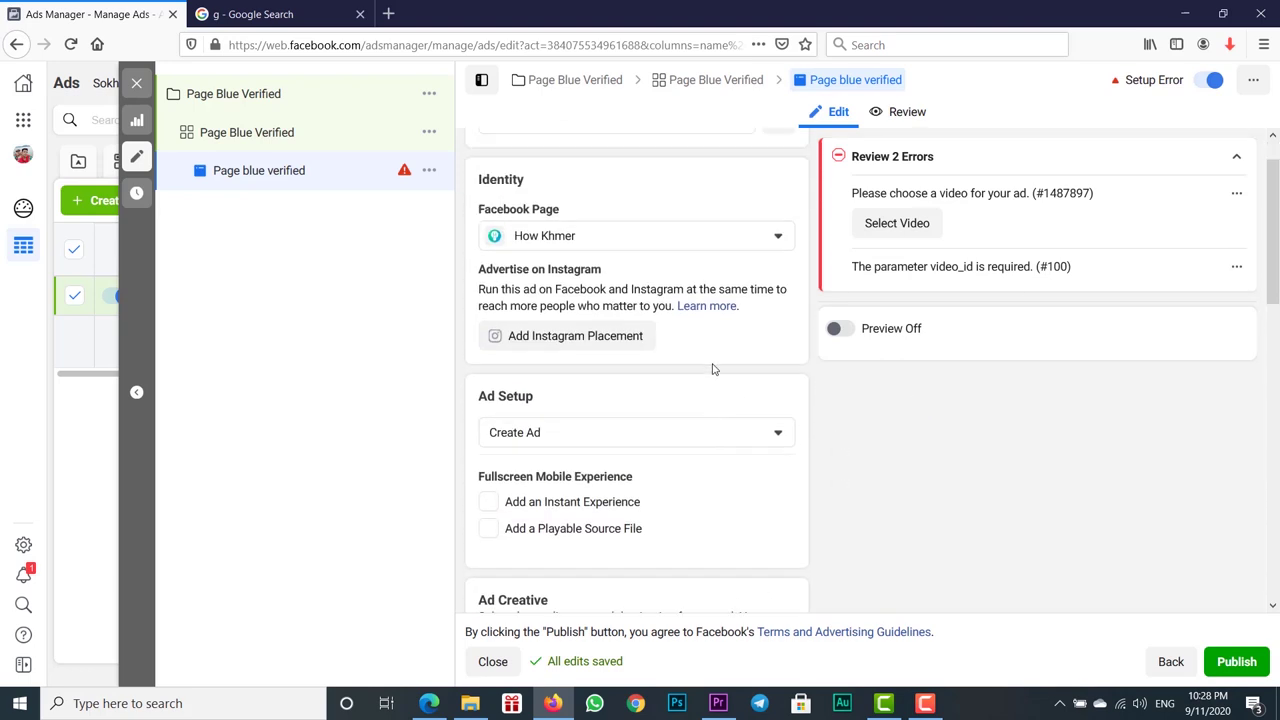
pyautogui.scroll(-3, 675, 279)
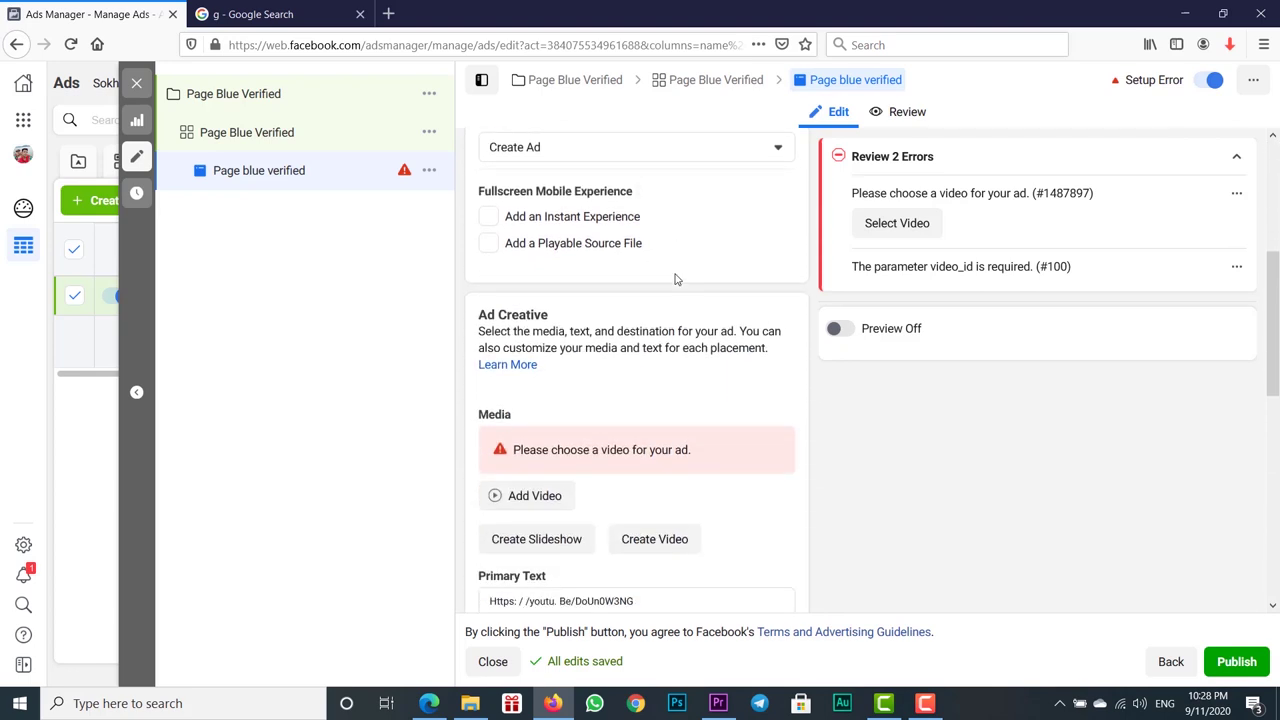
pyautogui.scroll(-2, 675, 279)
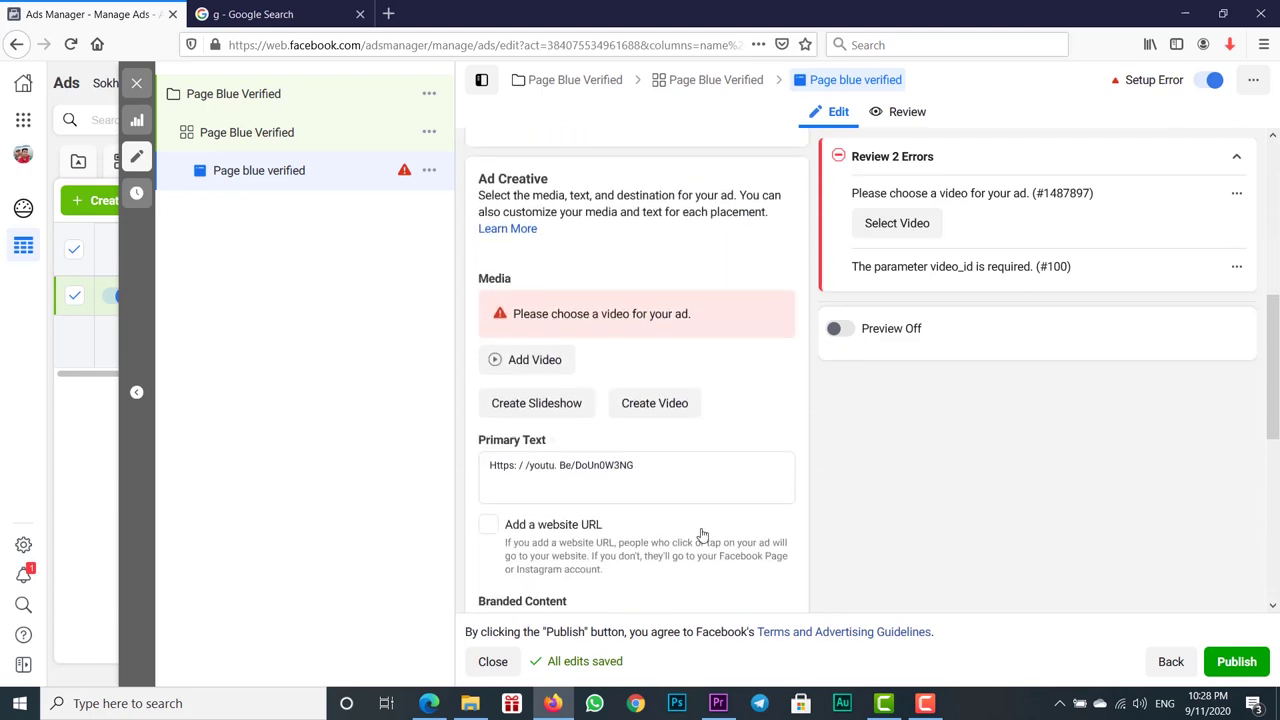
# Add the newest 1920 × 1080 video from the Page's videos as the ad's media.
pyautogui.moveTo(553, 439)
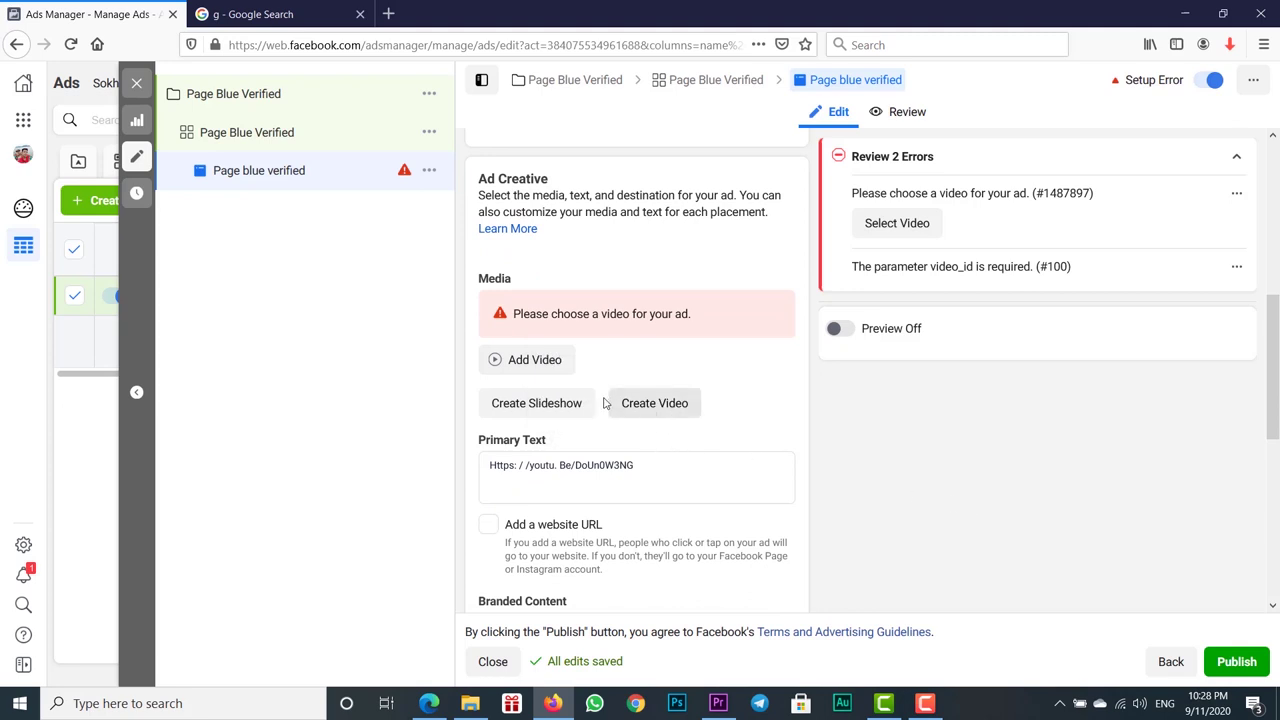
pyautogui.click(539, 368)
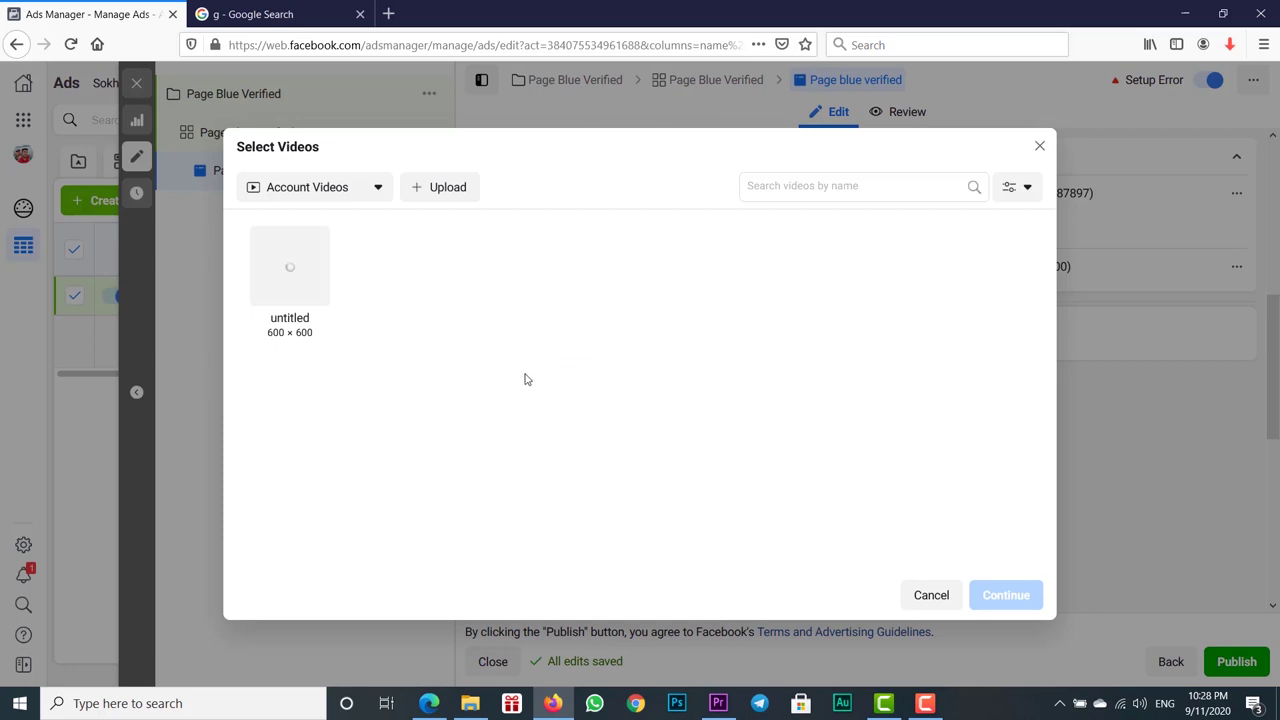
pyautogui.click(343, 191)
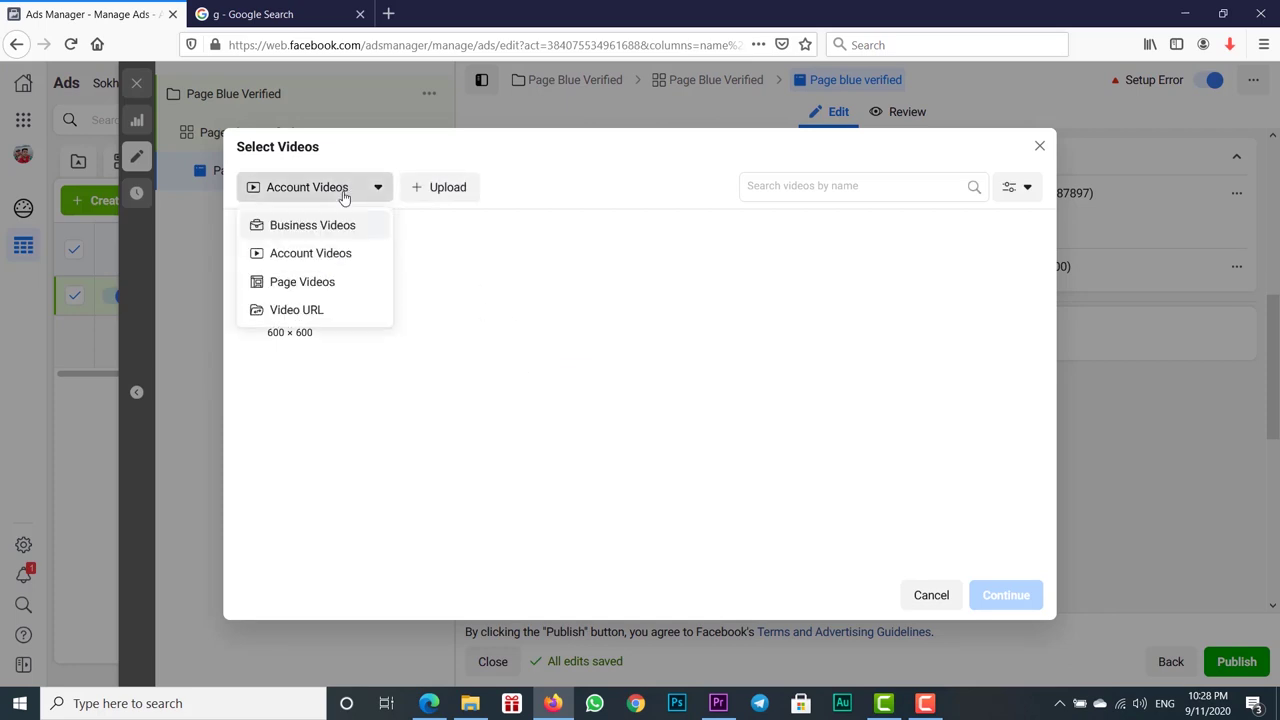
pyautogui.click(321, 284)
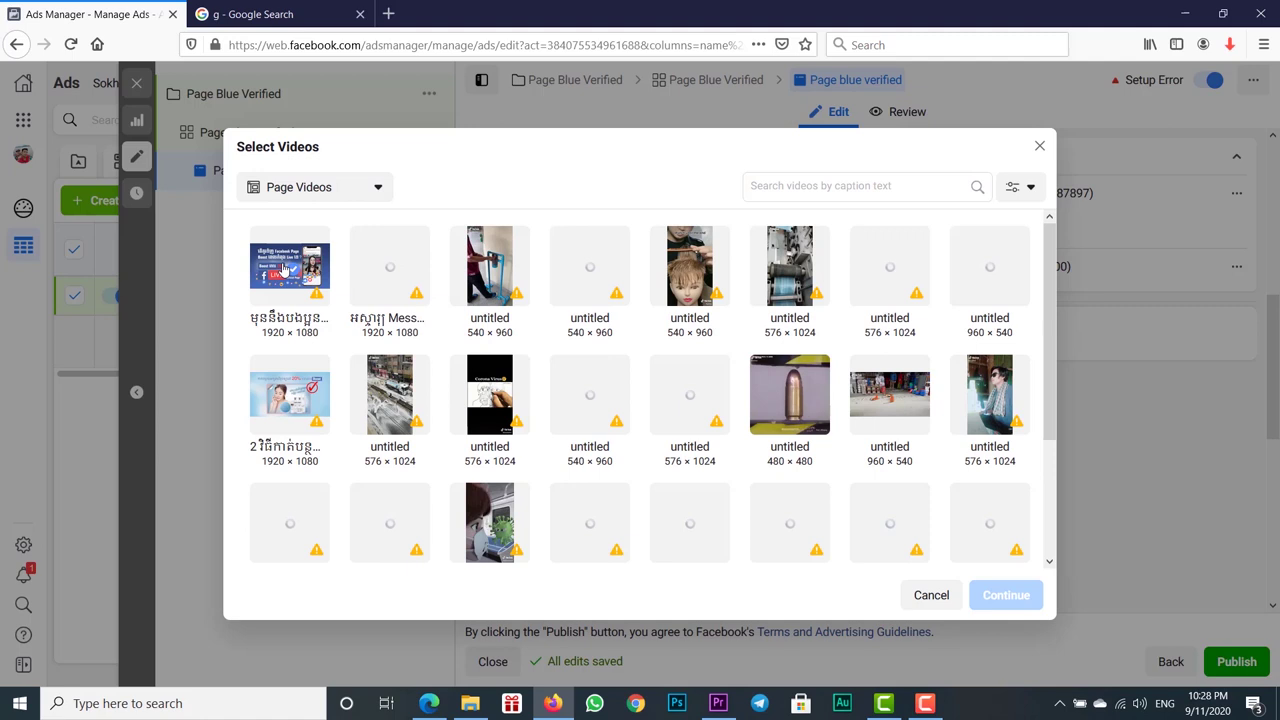
pyautogui.click(284, 270)
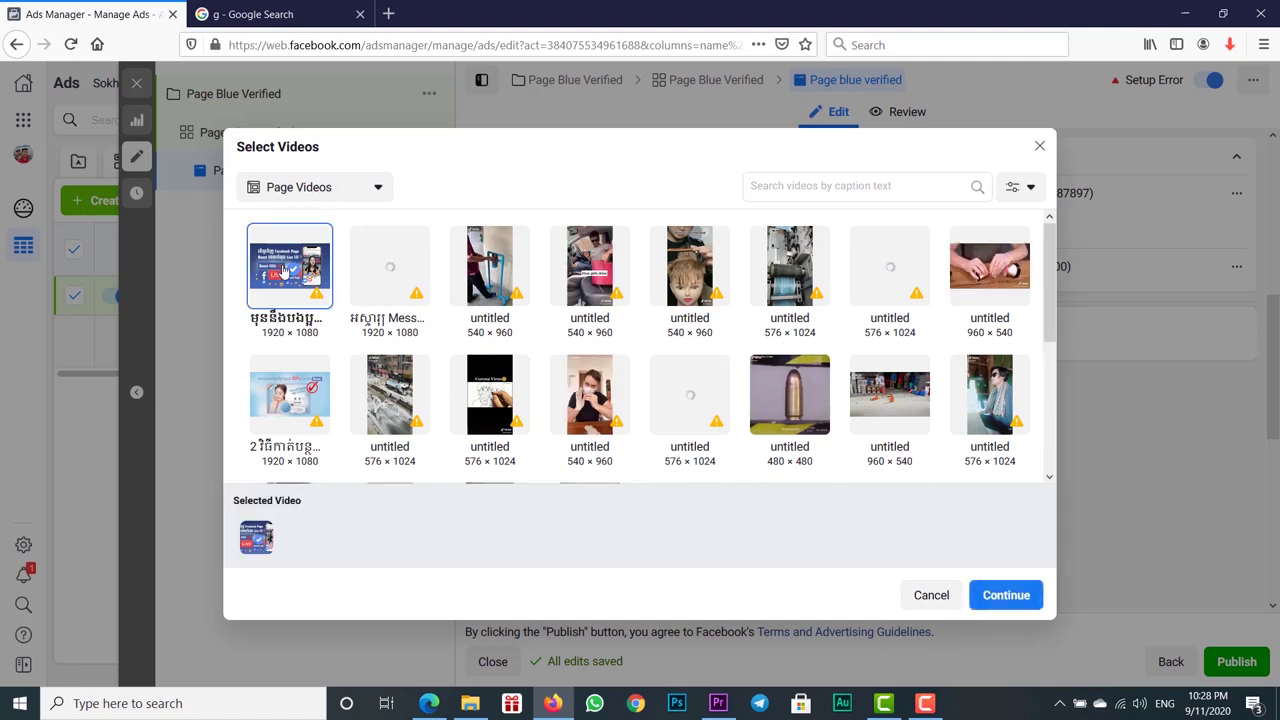
pyautogui.click(1010, 610)
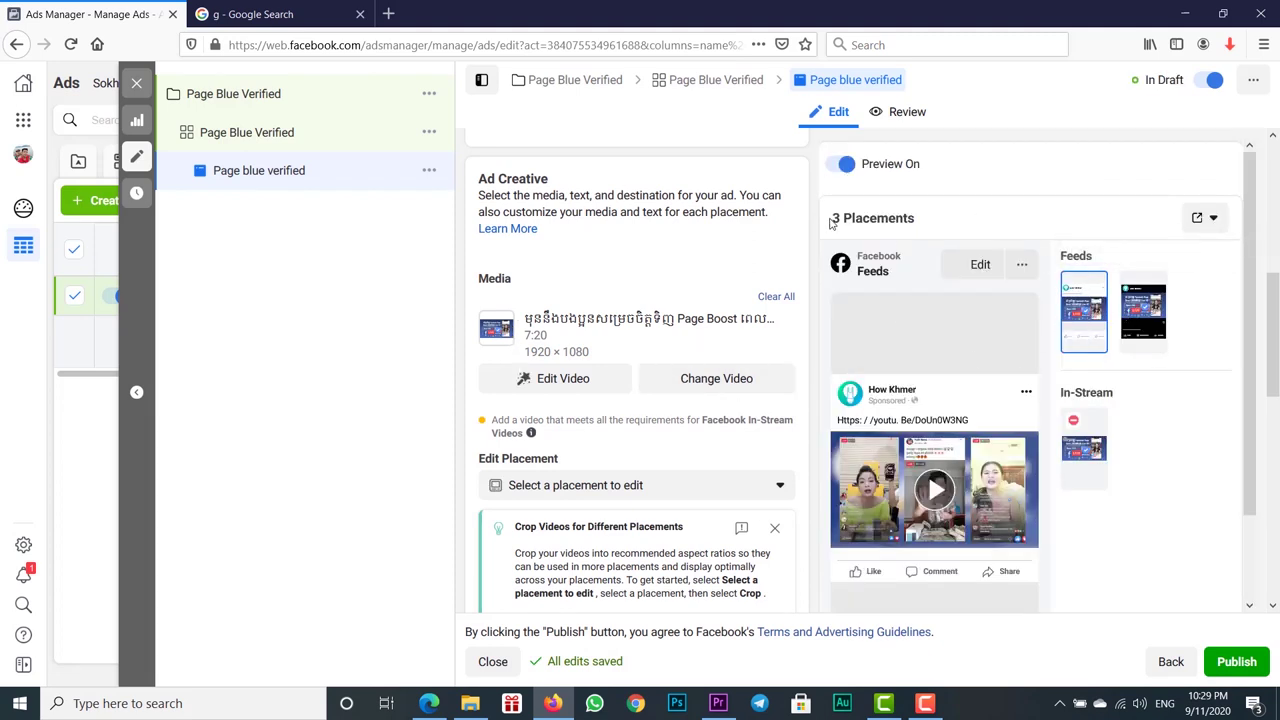
pyautogui.moveTo(832, 220); pyautogui.dragTo(924, 222)
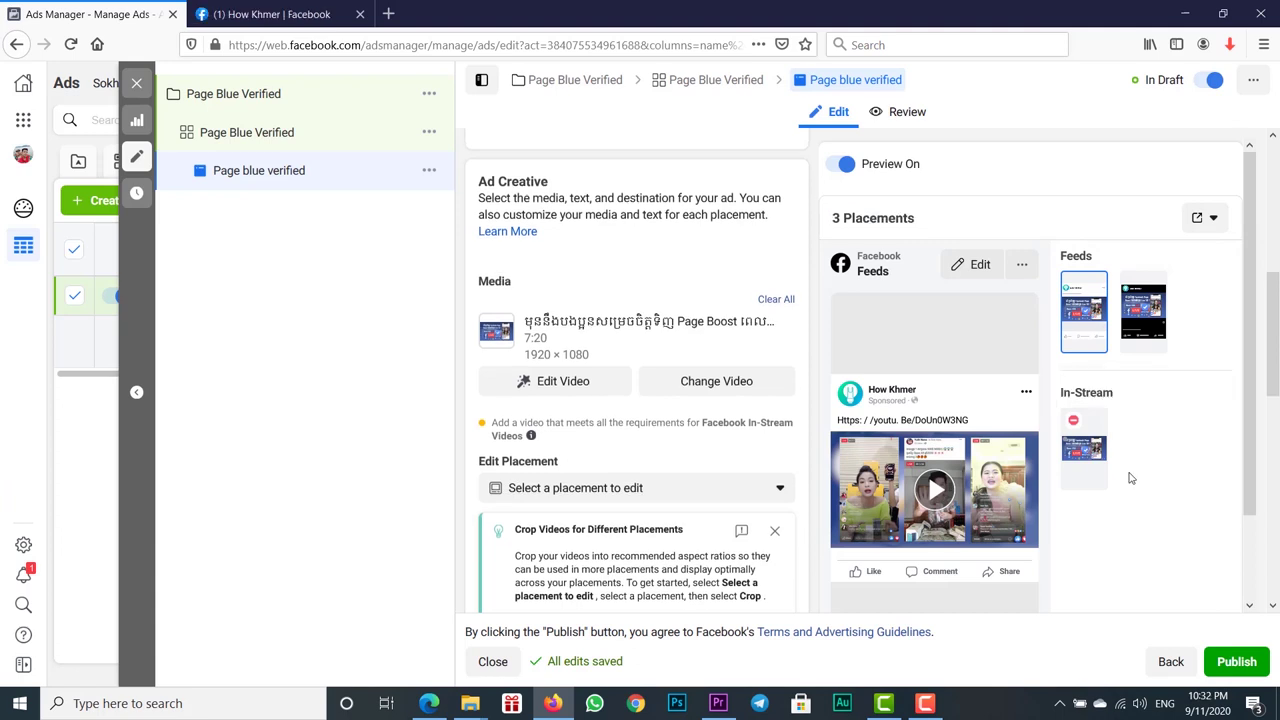
# Switch the video's thumbnail to manual and save the frame showing three live-stream hosts side by side.
pyautogui.click(580, 381)
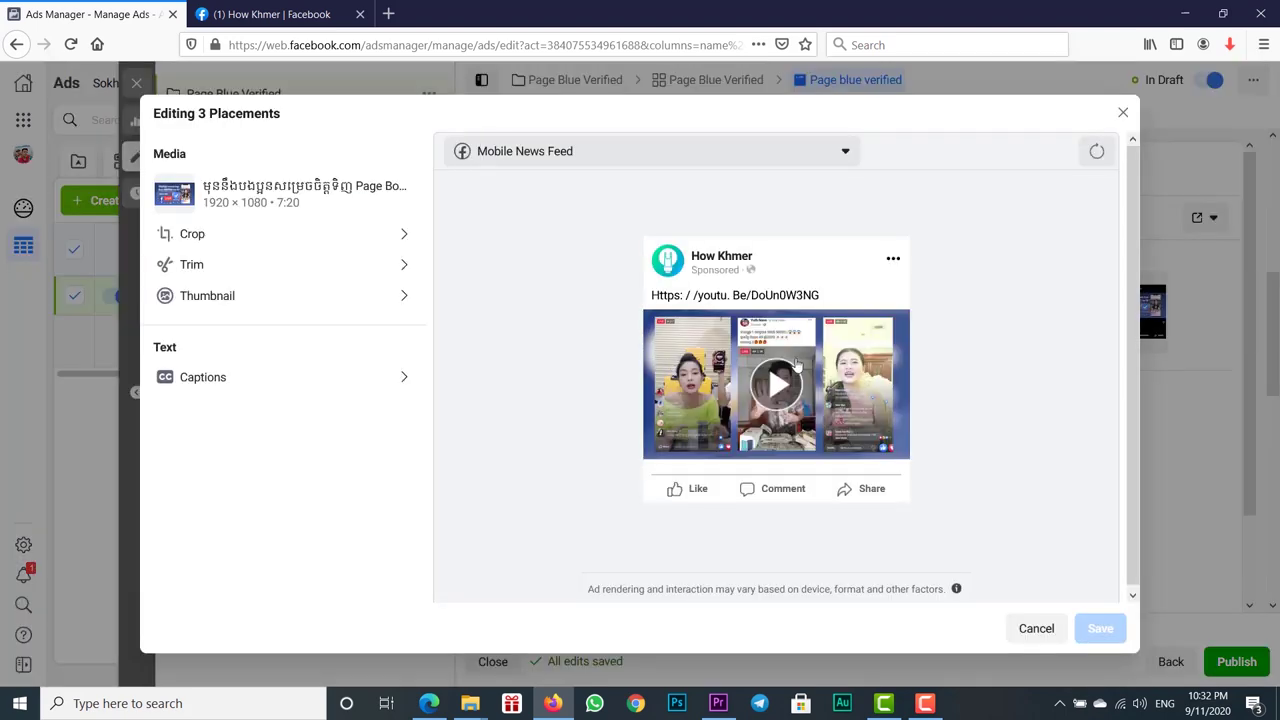
pyautogui.click(229, 298)
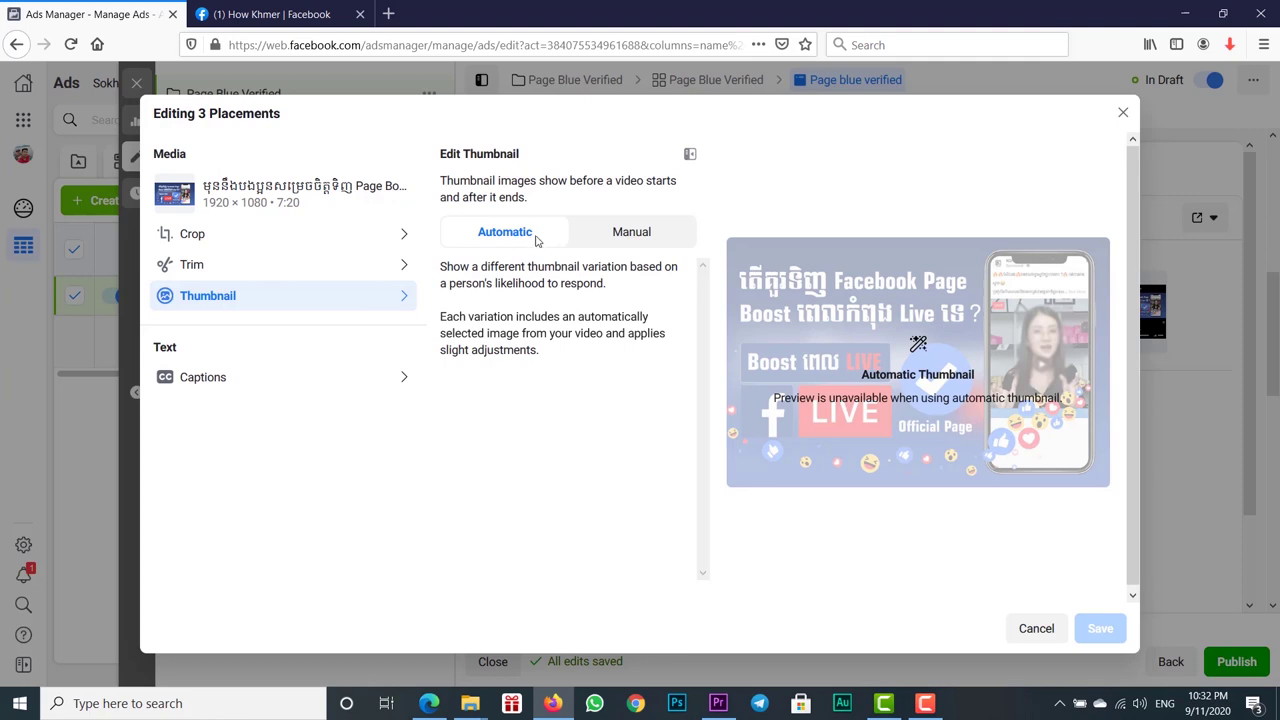
pyautogui.click(632, 232)
pyautogui.scroll(-3, 520, 408)
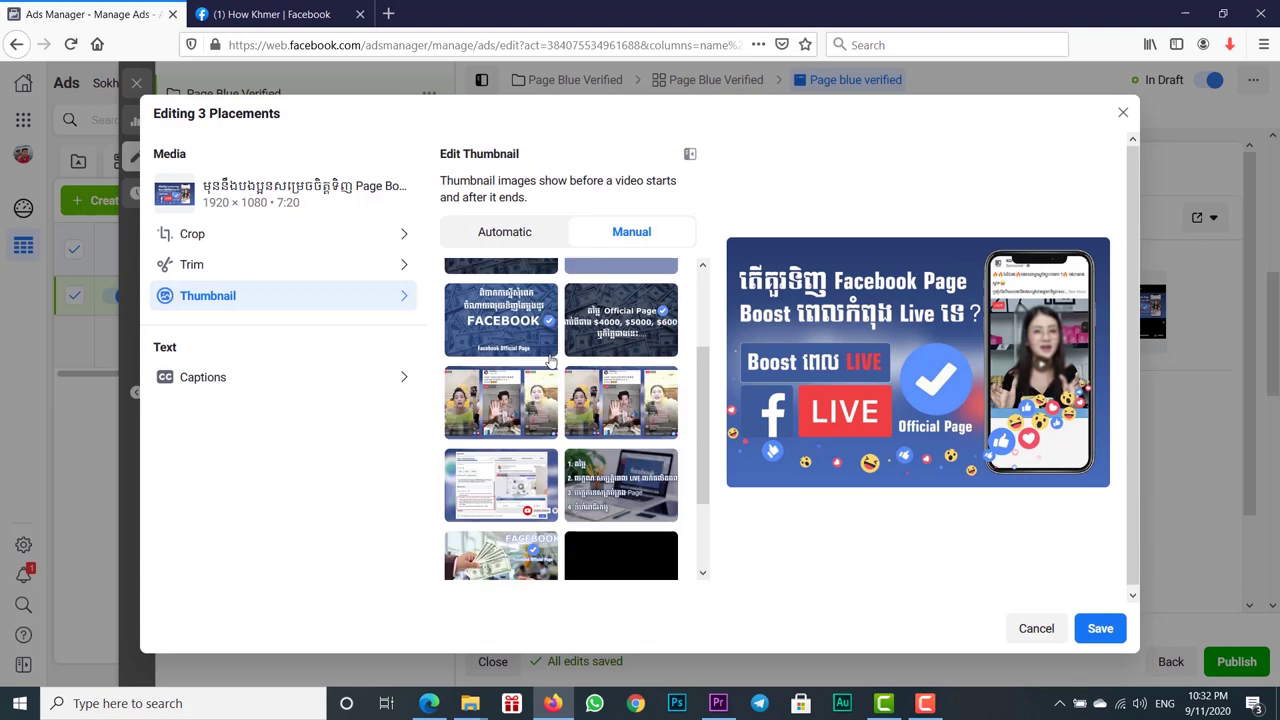
pyautogui.click(519, 408)
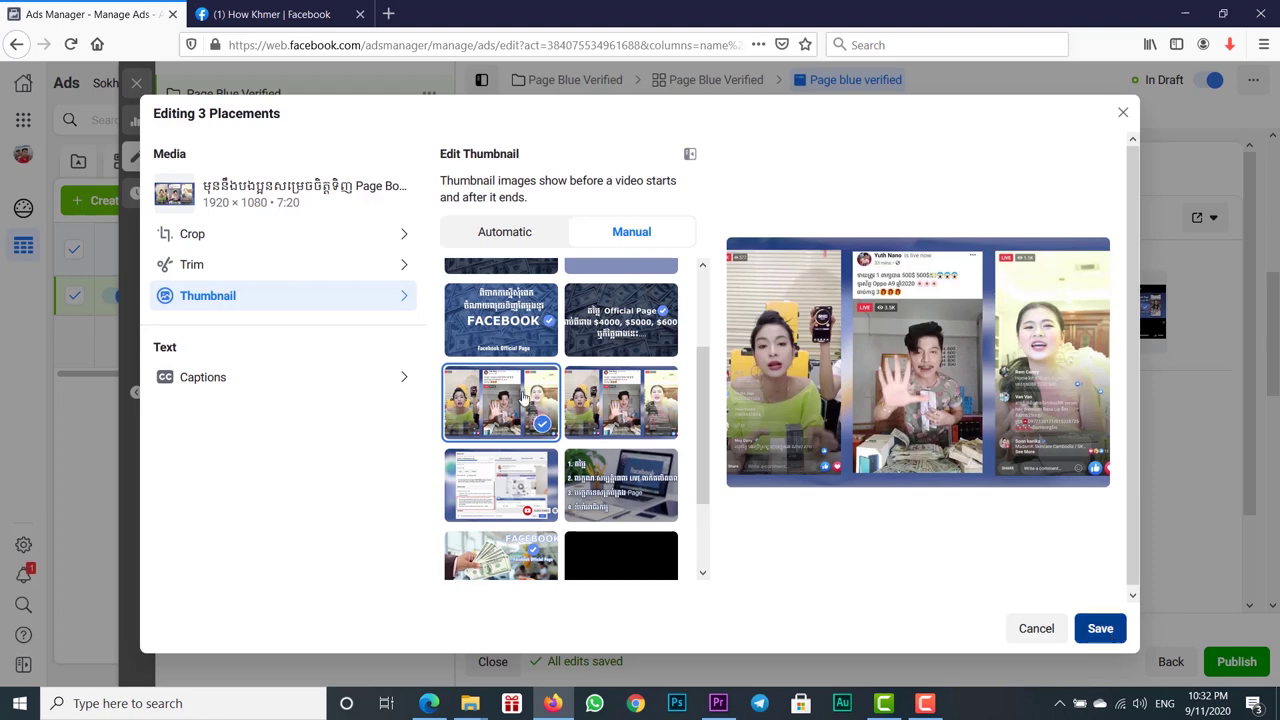
pyautogui.press('Escape')
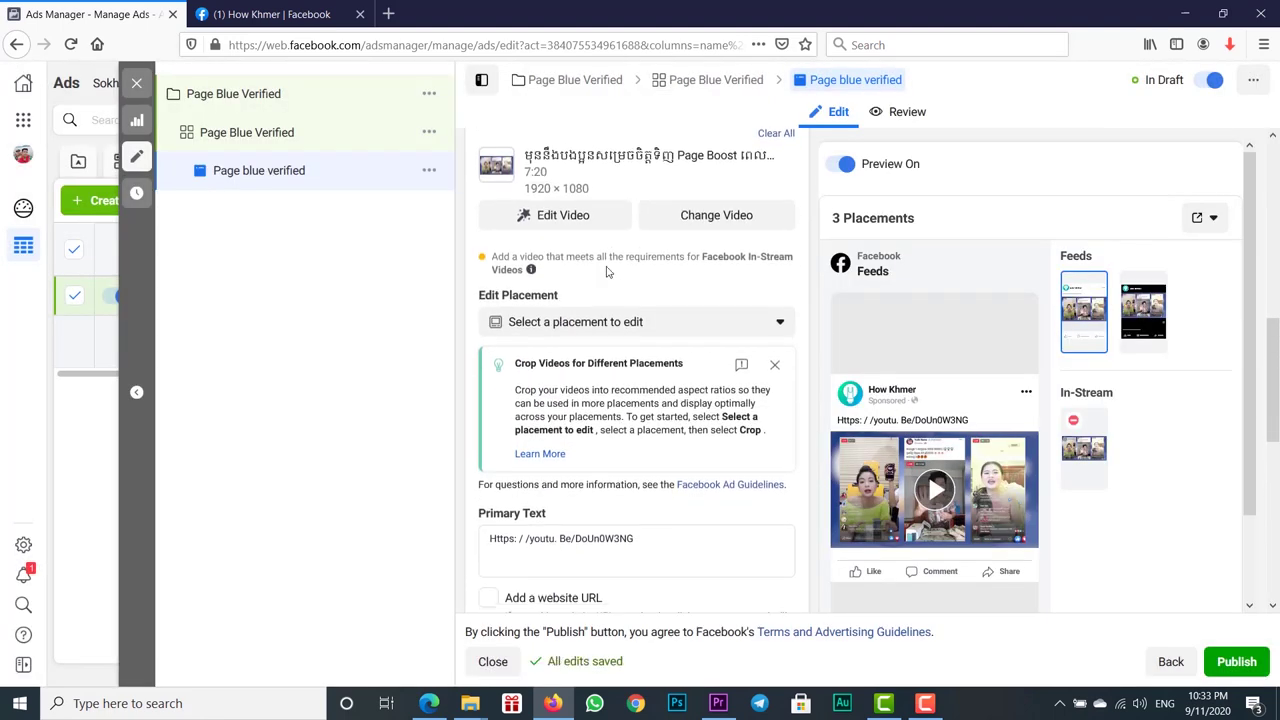
# Replace the YouTube link in the ad's primary text with the copied Khmer caption about Page Boost and Page Blue Tick.
pyautogui.scroll(-5, 606, 270)
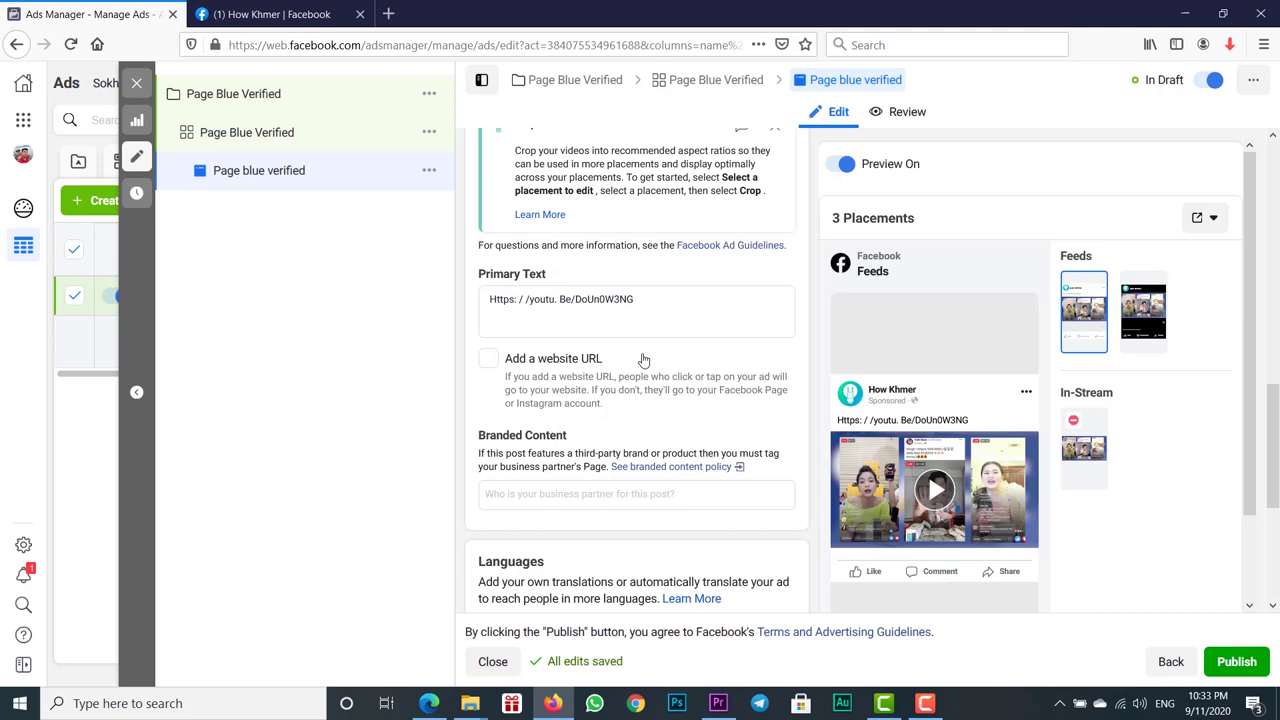
pyautogui.click(649, 300)
pyautogui.hotkey('shift', 'Home')
pyautogui.moveTo(610, 305); pyautogui.dragTo(659, 302)
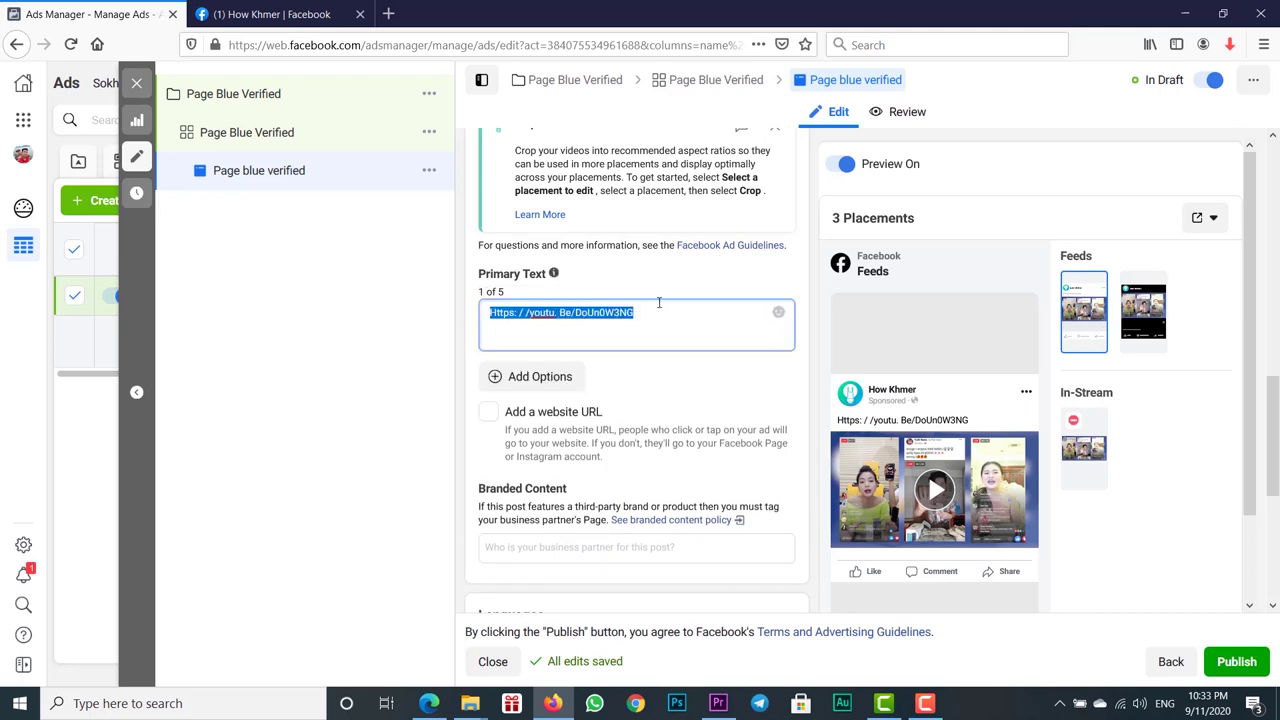
pyautogui.hotkey('ctrl', 'v')
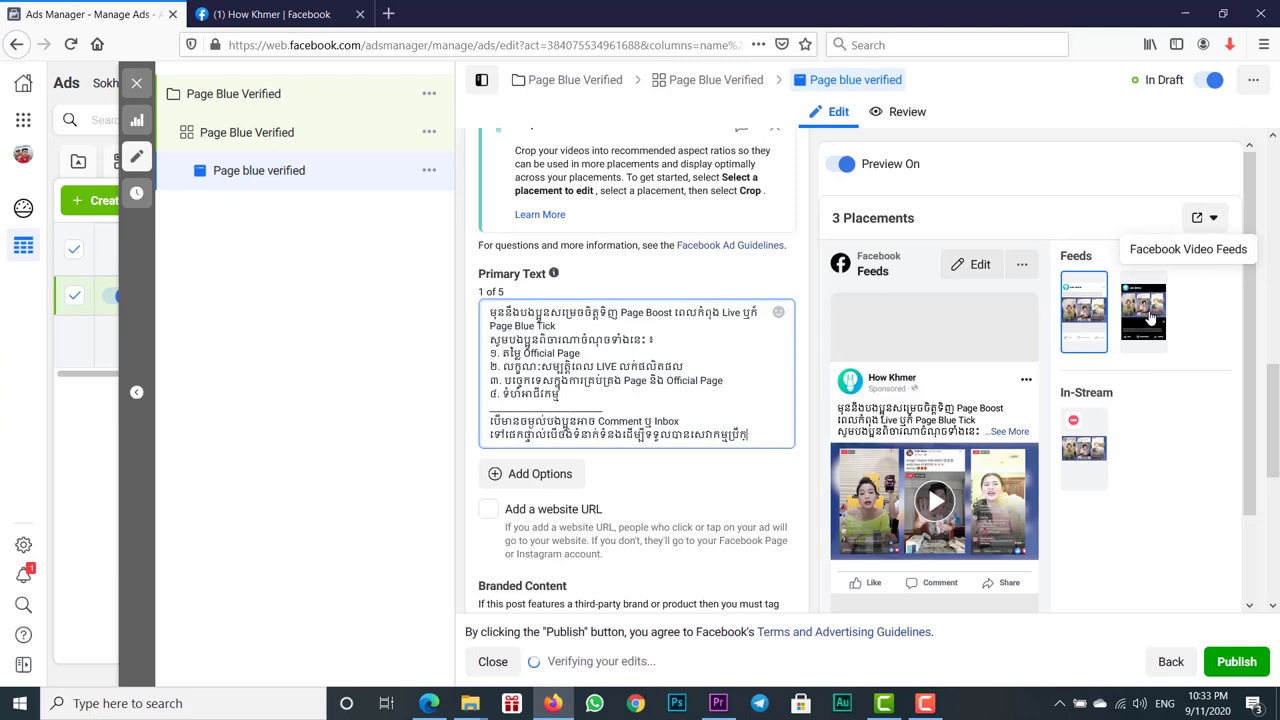
# Preview the ad in the Facebook Video Feeds, In-Stream Videos and News Feed placements.
pyautogui.click(1150, 318)
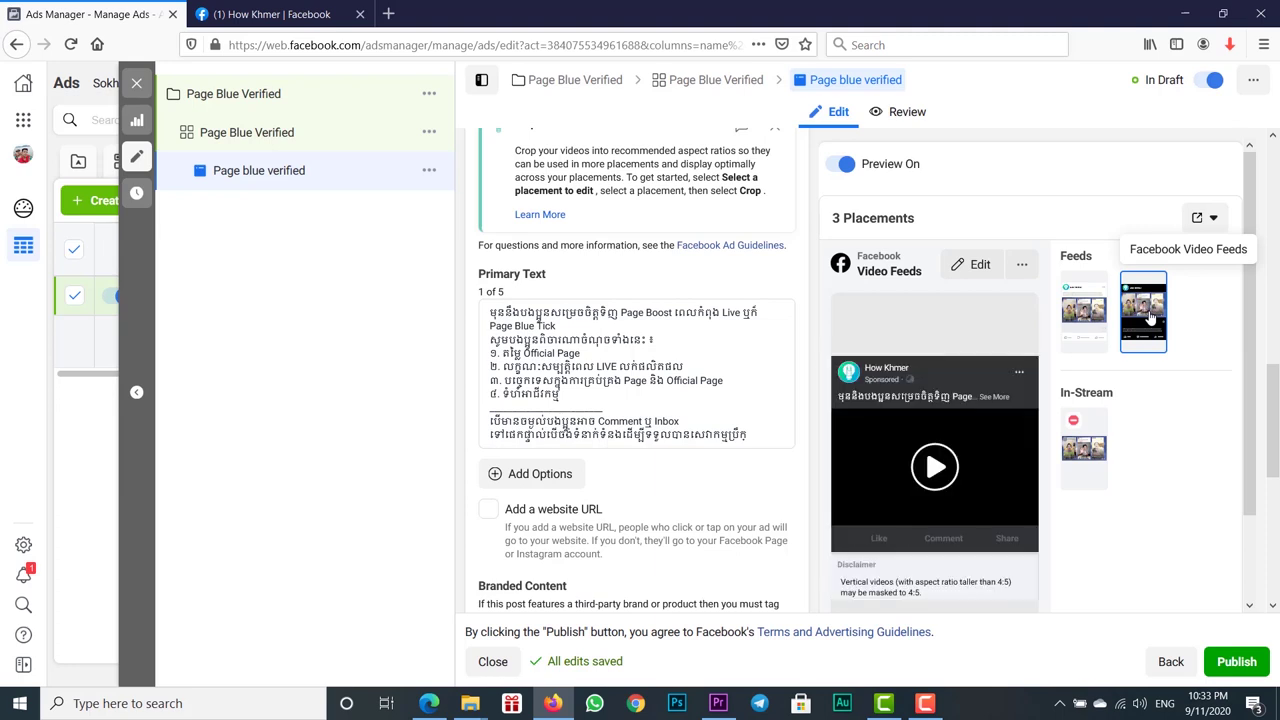
pyautogui.click(1087, 437)
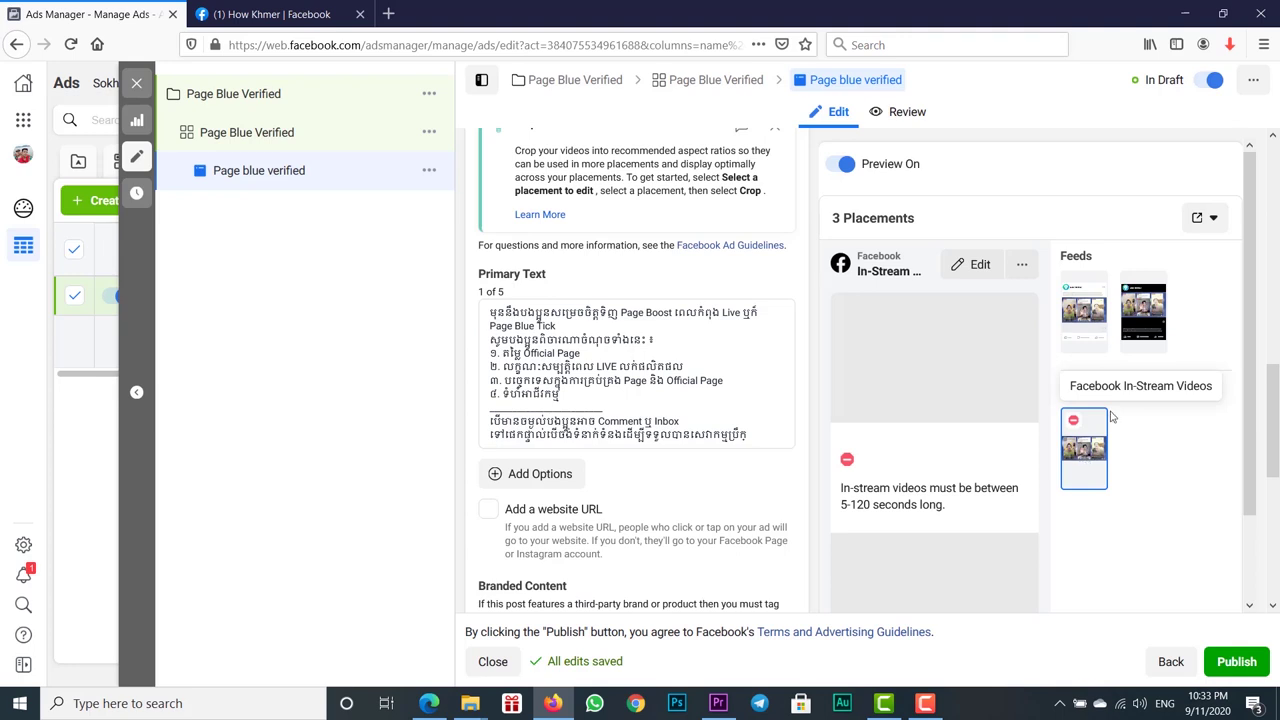
pyautogui.scroll(-1, 1079, 463)
pyautogui.scroll(1, 1080, 450)
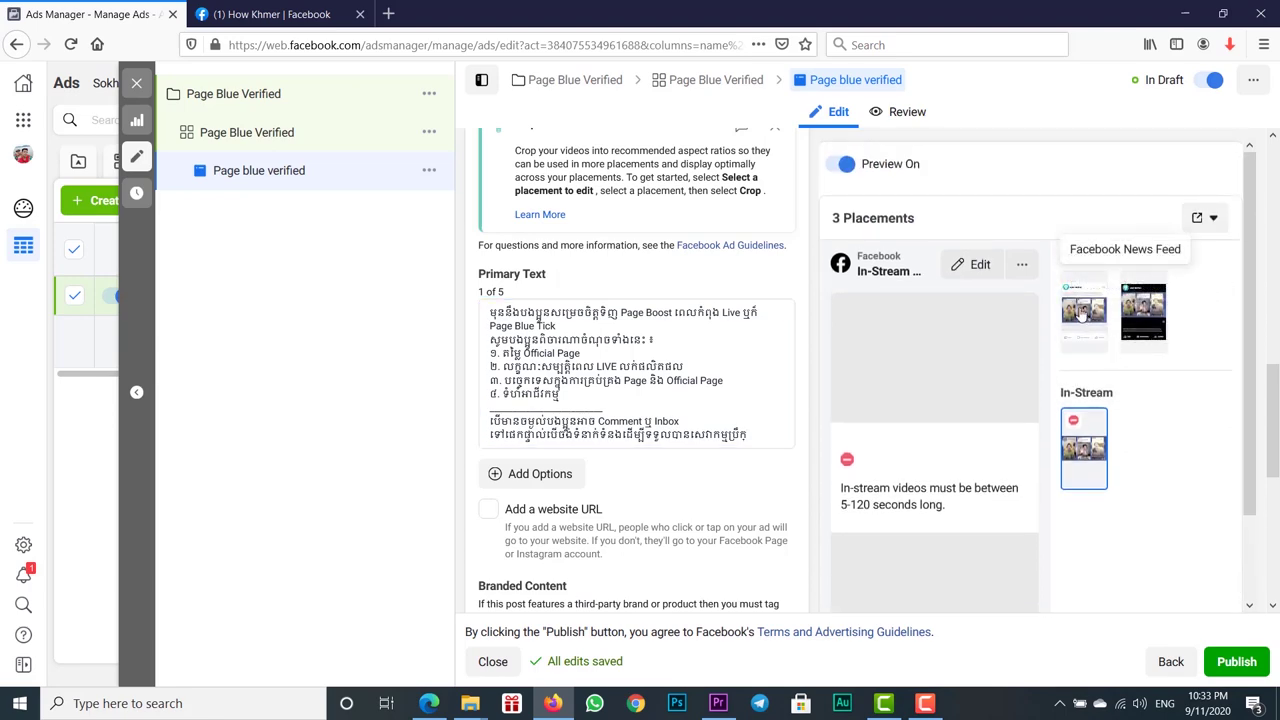
pyautogui.click(1084, 312)
# Review the ad's branded content, languages and tracking settings, and publish the ad.
pyautogui.scroll(-1, 1177, 429)
pyautogui.scroll(-4, 717, 366)
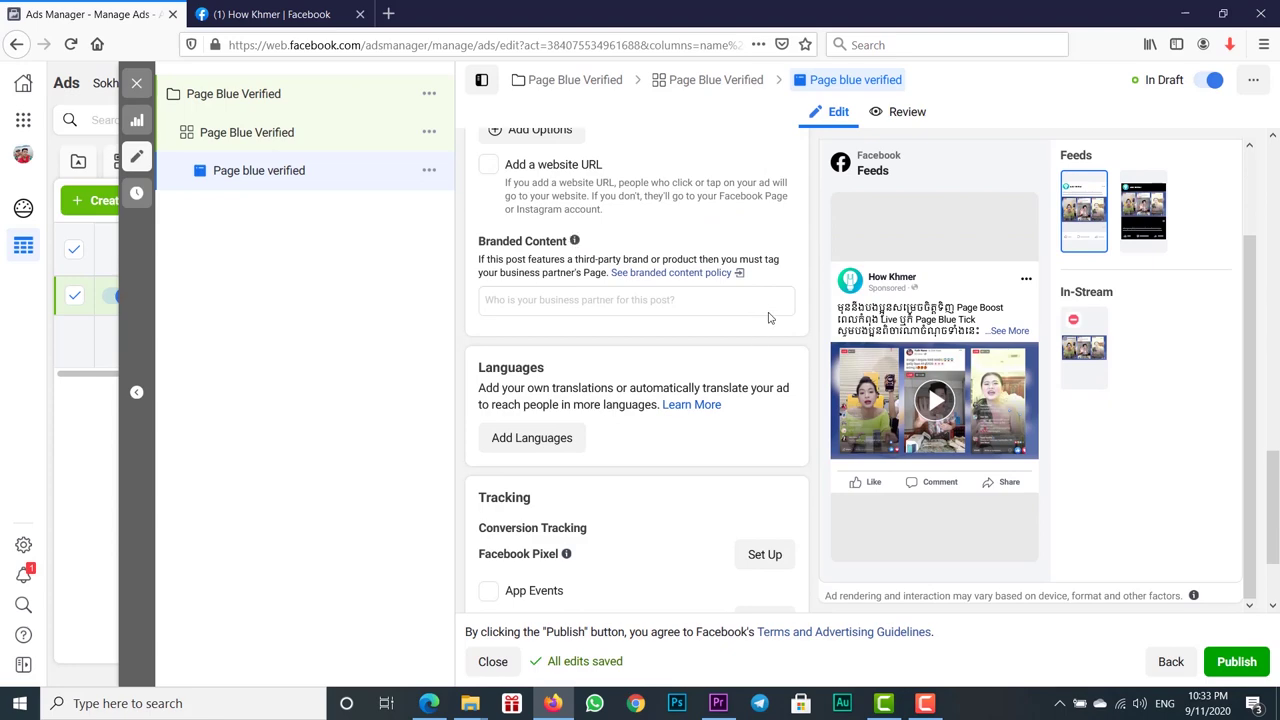
pyautogui.scroll(-2, 760, 380)
pyautogui.scroll(3, 764, 425)
pyautogui.scroll(8, 764, 442)
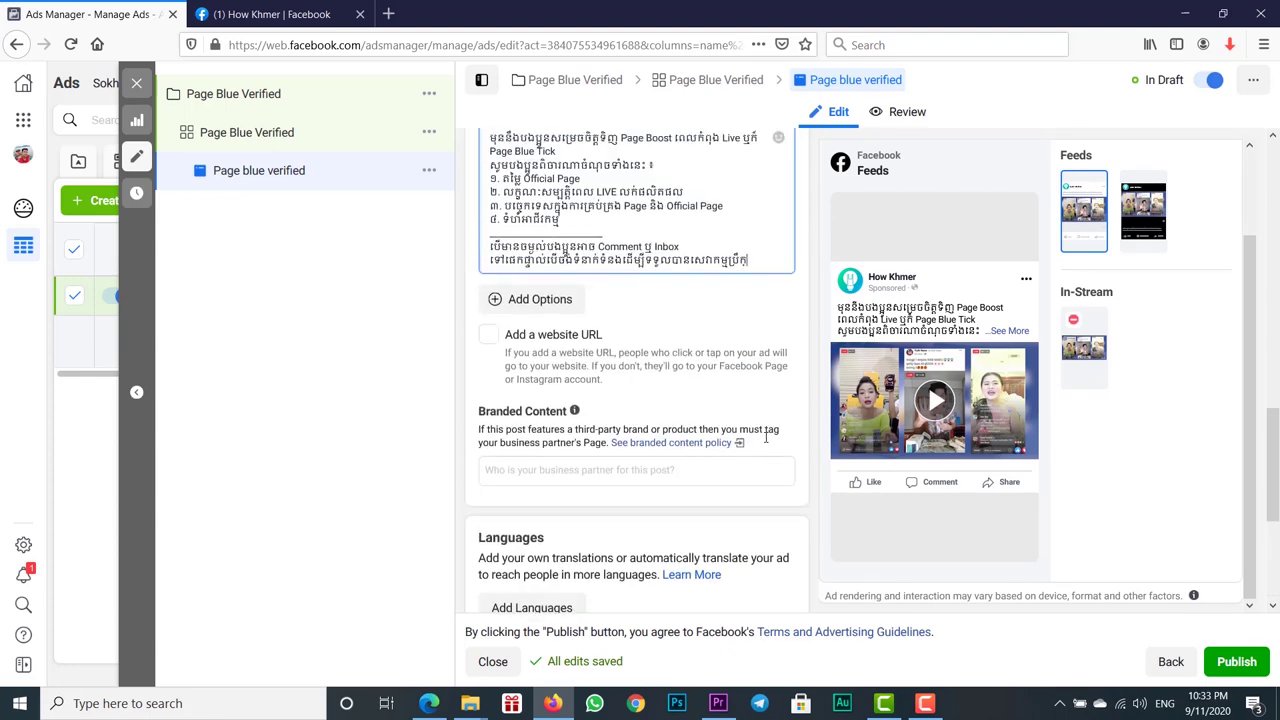
pyautogui.scroll(1, 1045, 199)
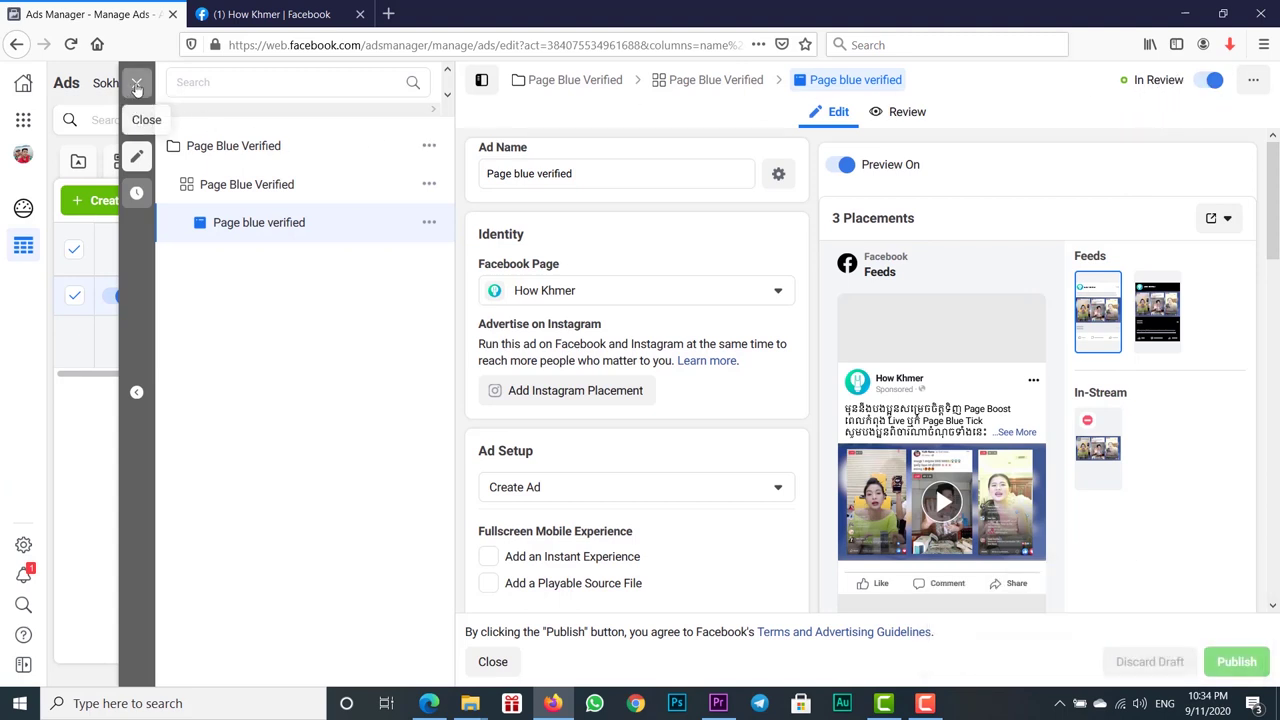
# Close the ad editor and check the Page Blue Verified campaign's delivery status and budget in the campaigns list.
pyautogui.click(136, 83)
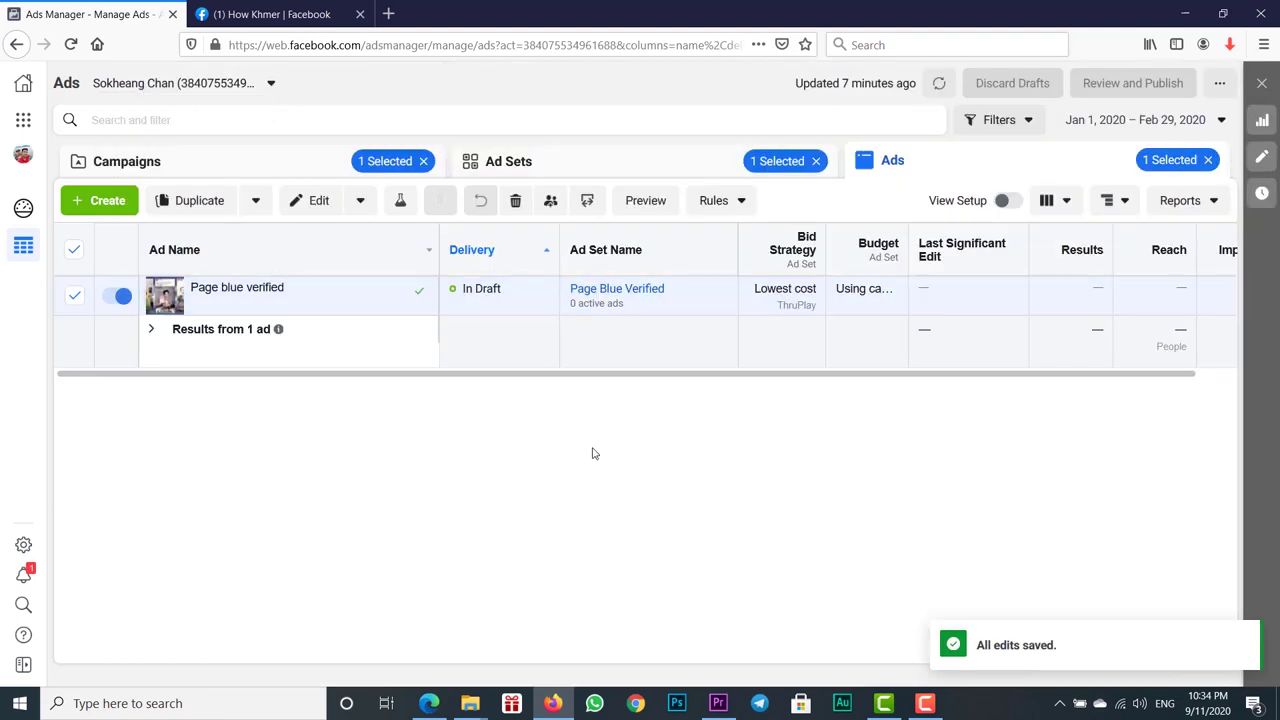
pyautogui.click(196, 164)
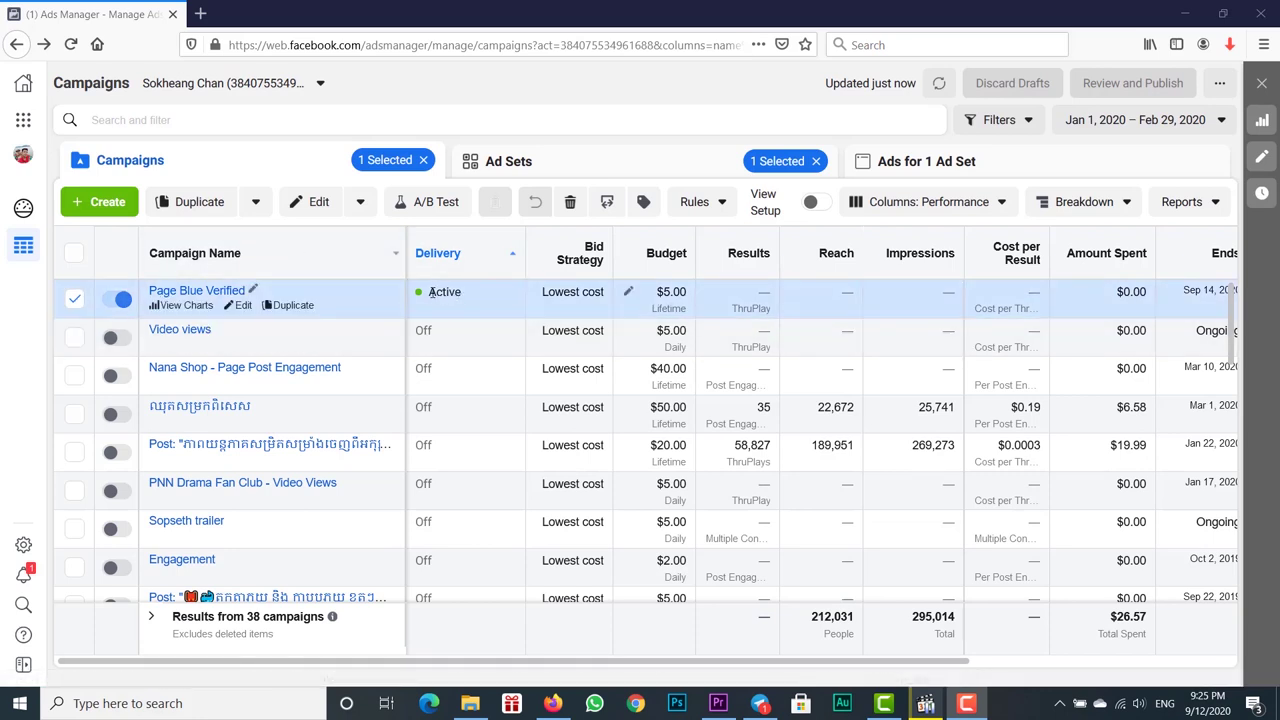
pyautogui.moveTo(430, 292); pyautogui.dragTo(462, 292)
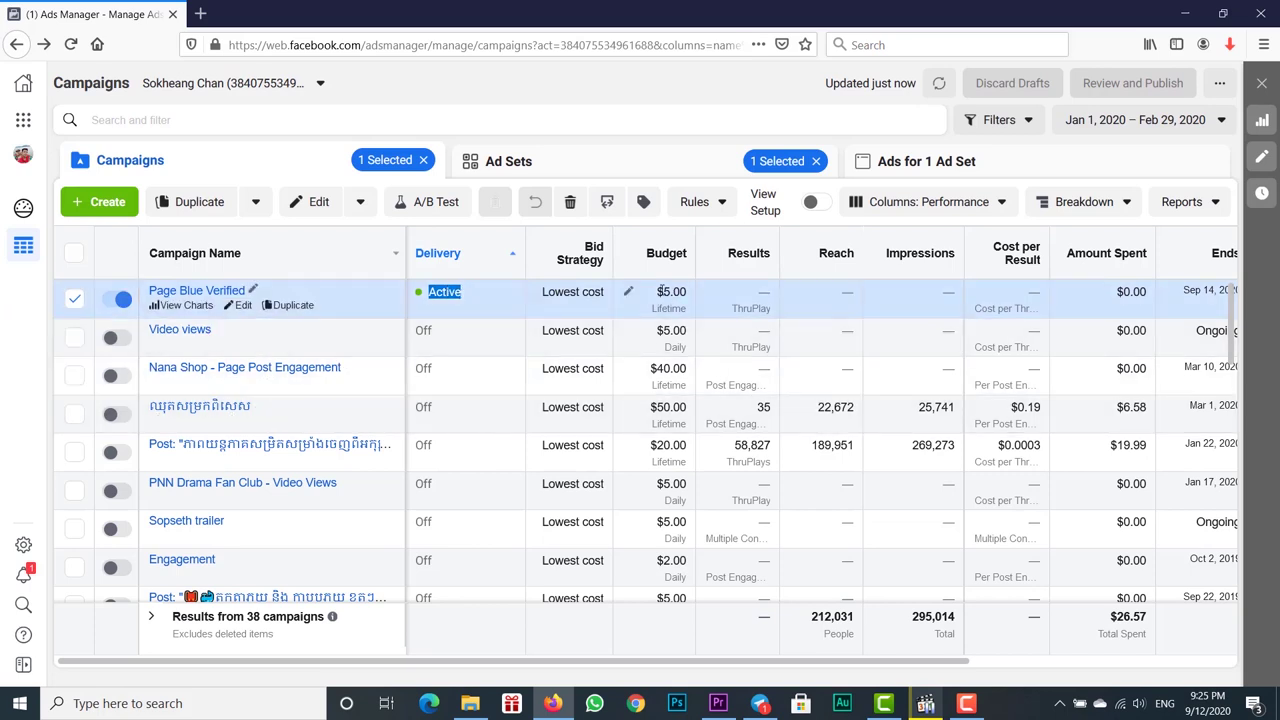
pyautogui.moveTo(660, 291); pyautogui.dragTo(689, 291)
pyautogui.click(688, 291)
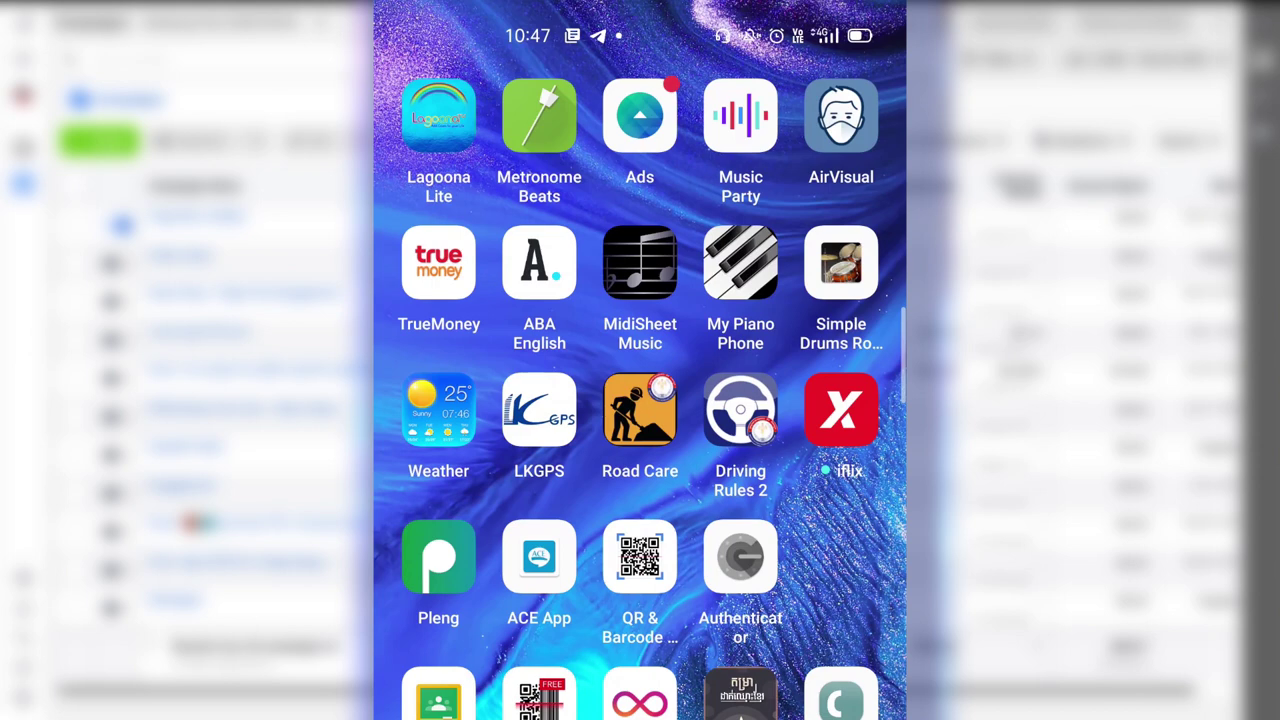
# Switch to the Ads mobile app on the phone and check the ThruPlays, cost and spending of the Page's campaigns.
pyautogui.click(640, 115)
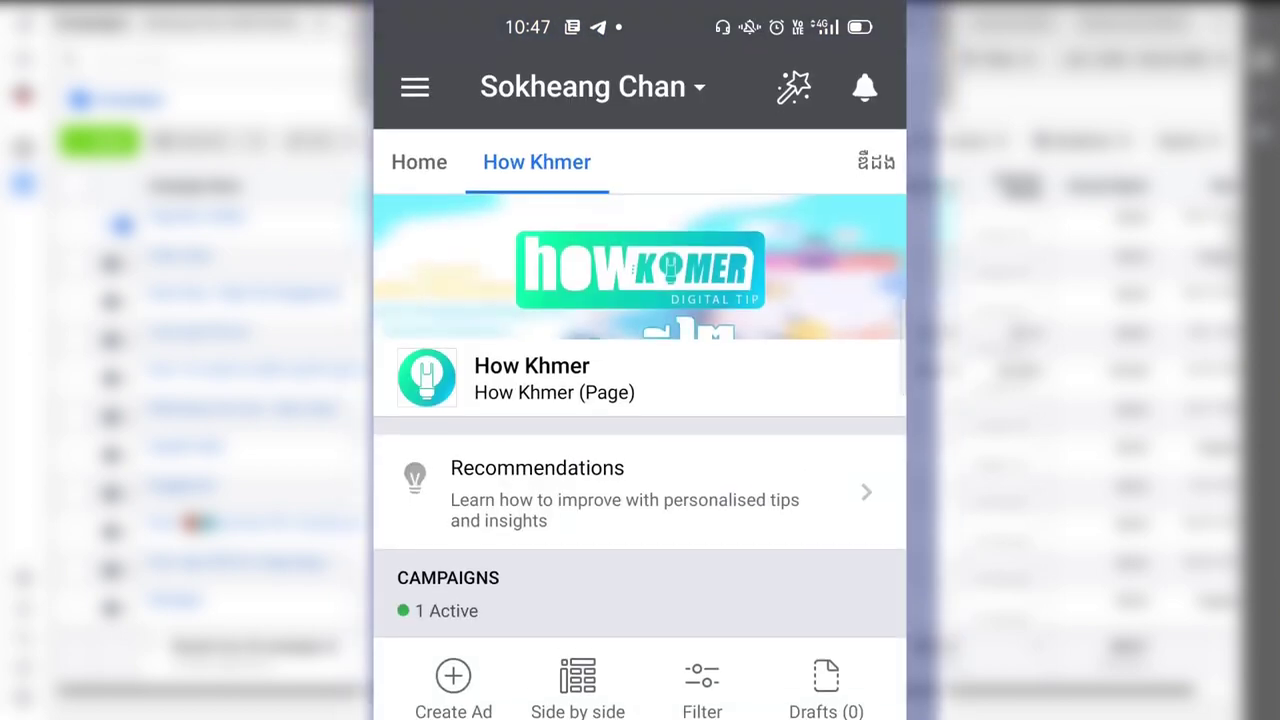
pyautogui.scroll(-5, 640, 400)
pyautogui.scroll(-3, 640, 400)
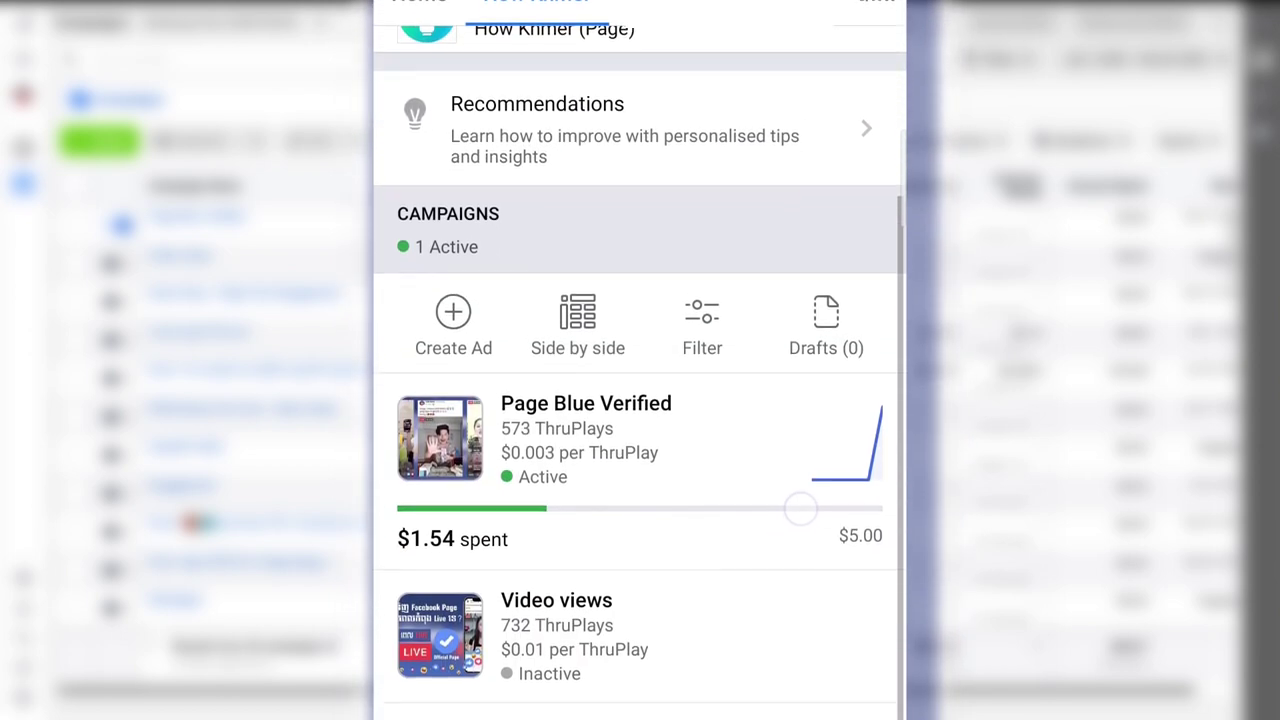
pyautogui.scroll(-1, 640, 400)
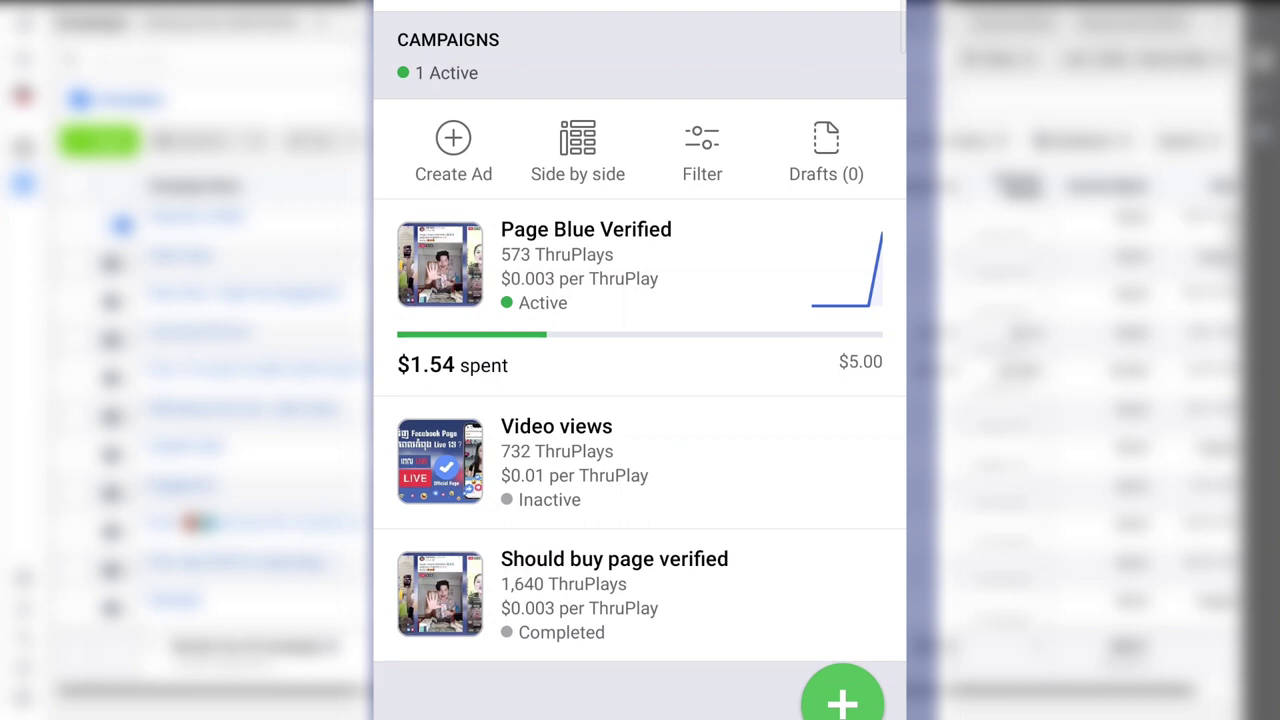
# Examine the Page Blue Verified campaign's full details, including budget, schedule, audience and placements, and its ad preview.
pyautogui.click(586, 265)
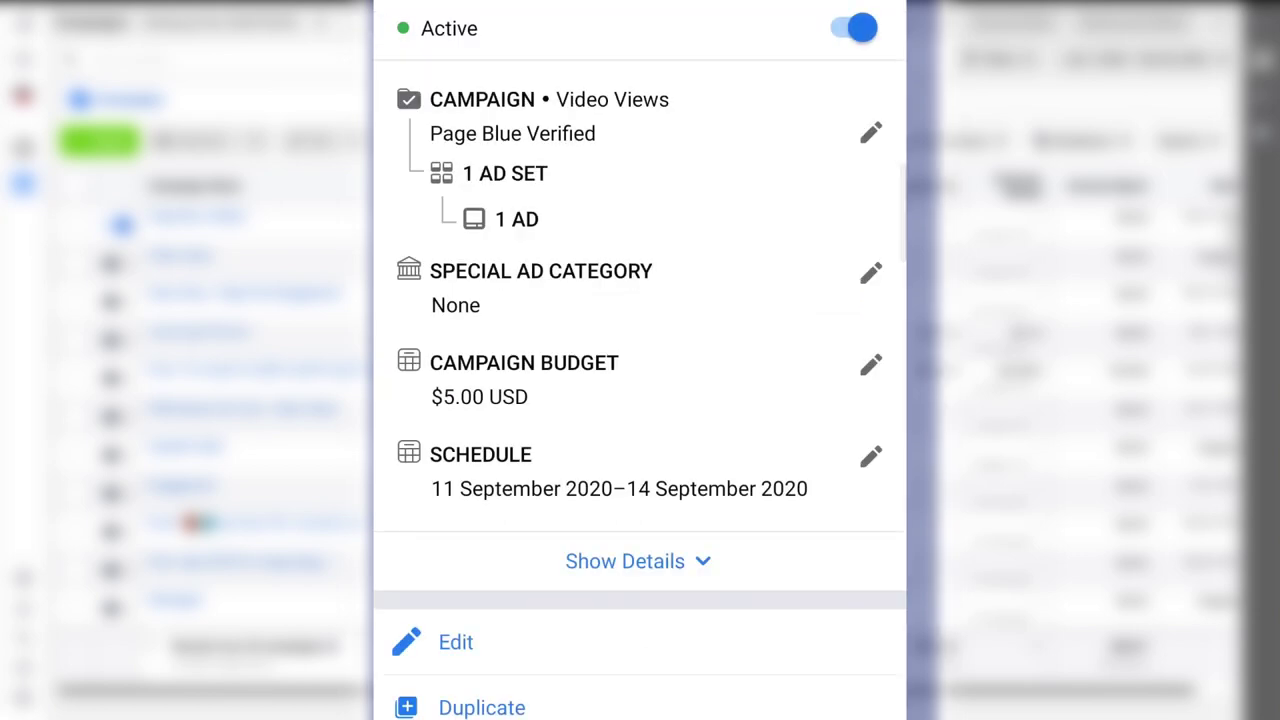
pyautogui.click(630, 561)
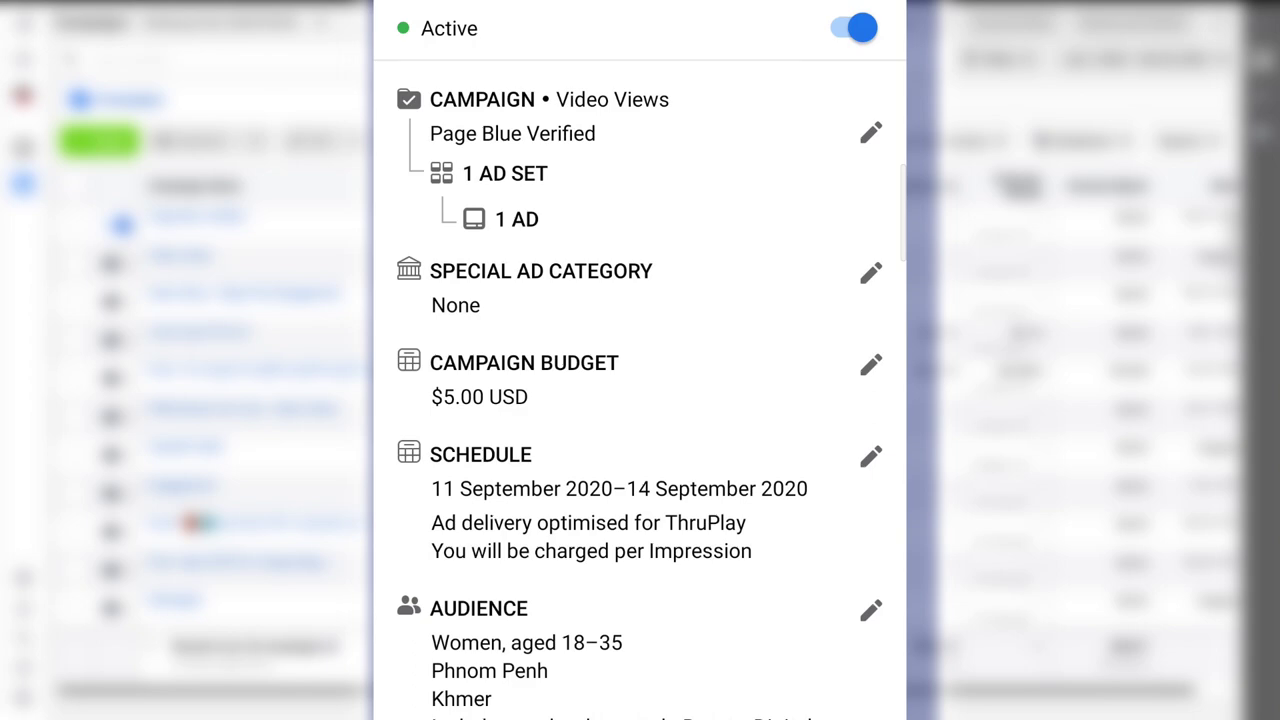
pyautogui.scroll(-1, 640, 400)
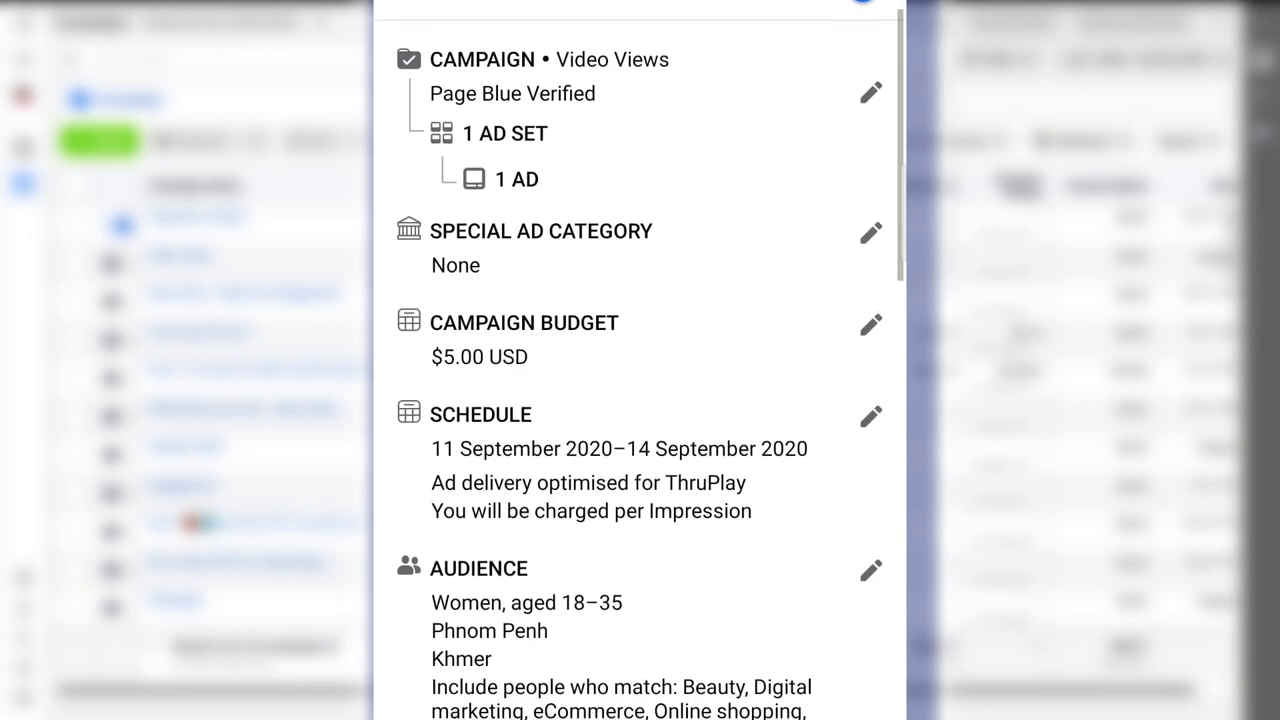
pyautogui.scroll(-1, 640, 400)
pyautogui.scroll(-10, 757, 523)
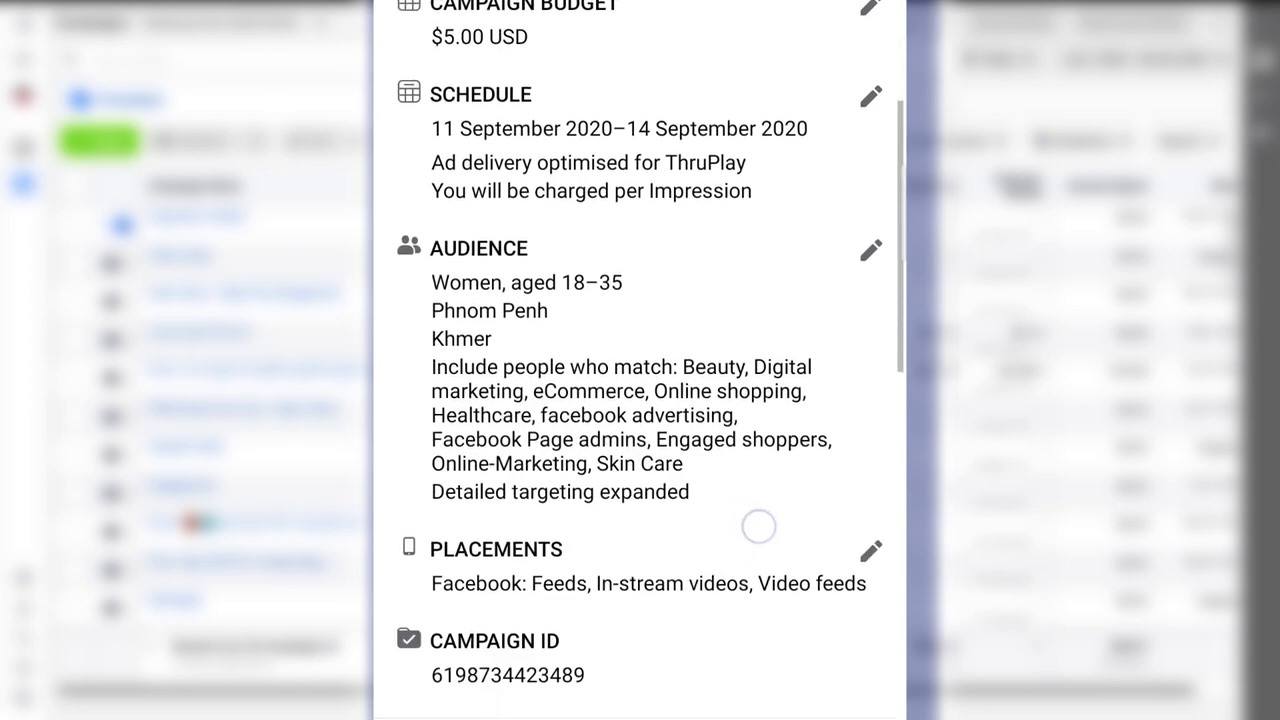
pyautogui.scroll(-2, 727, 595)
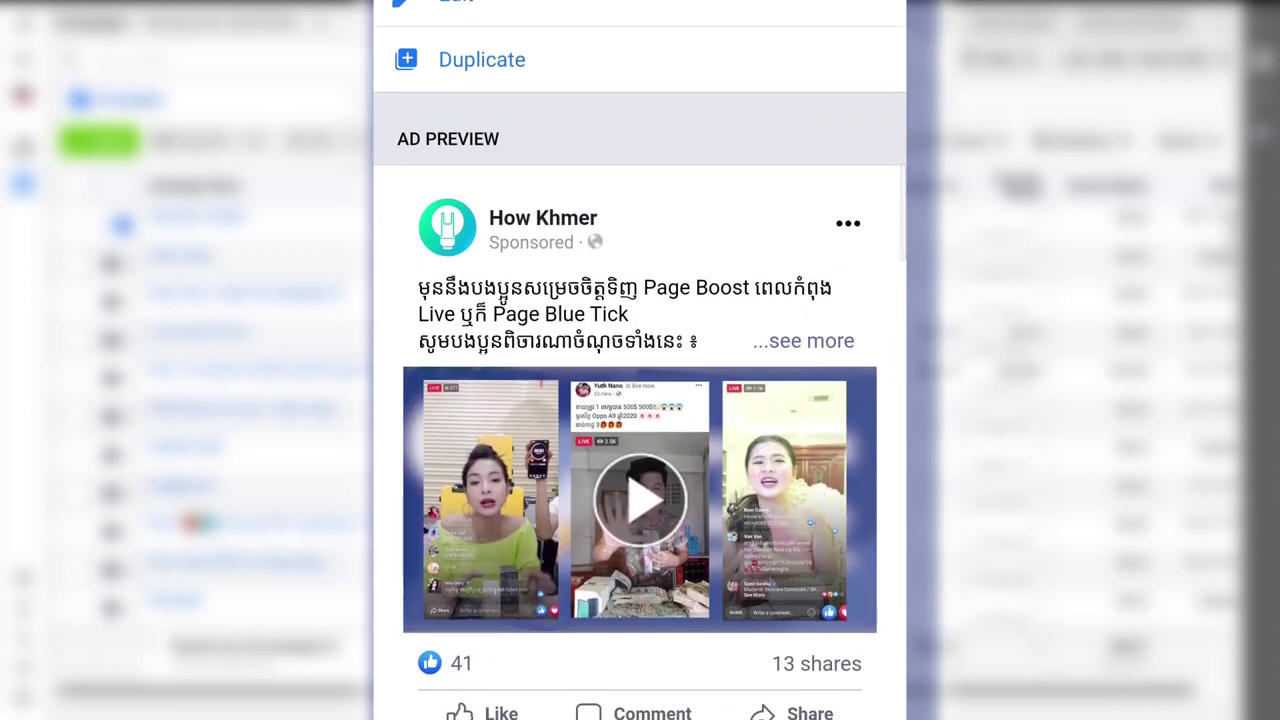
pyautogui.scroll(-1, 748, 656)
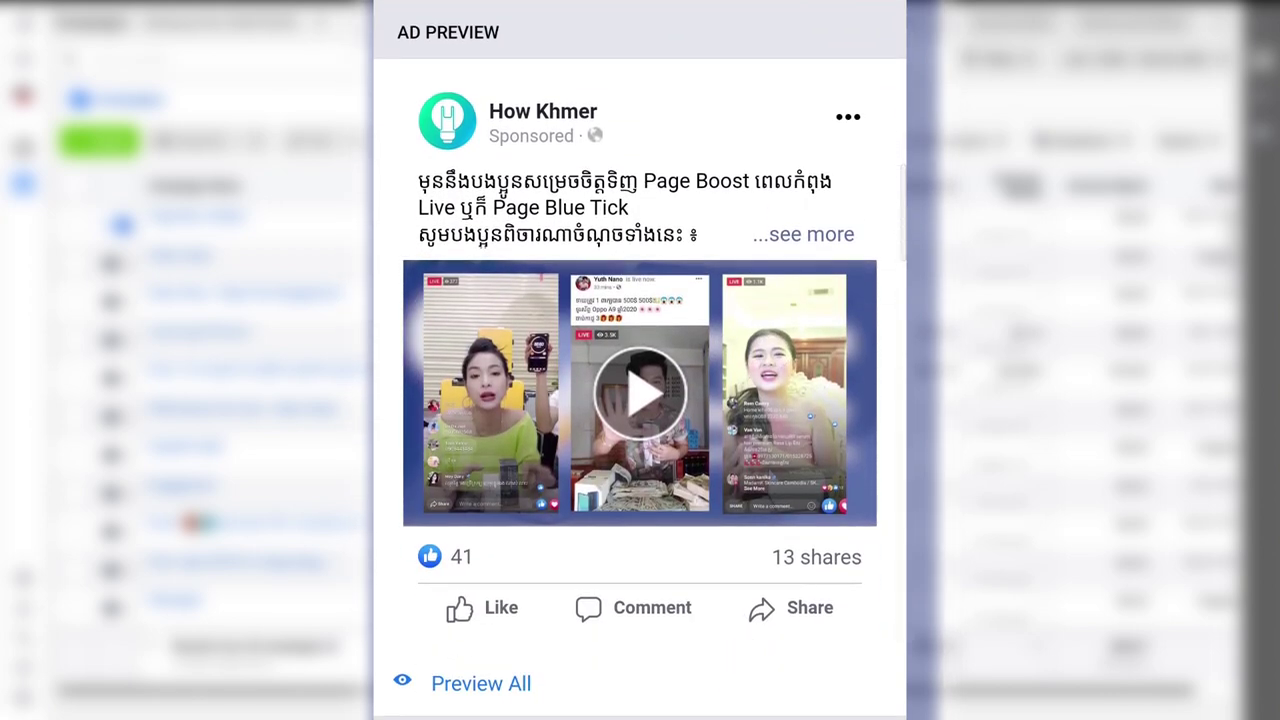